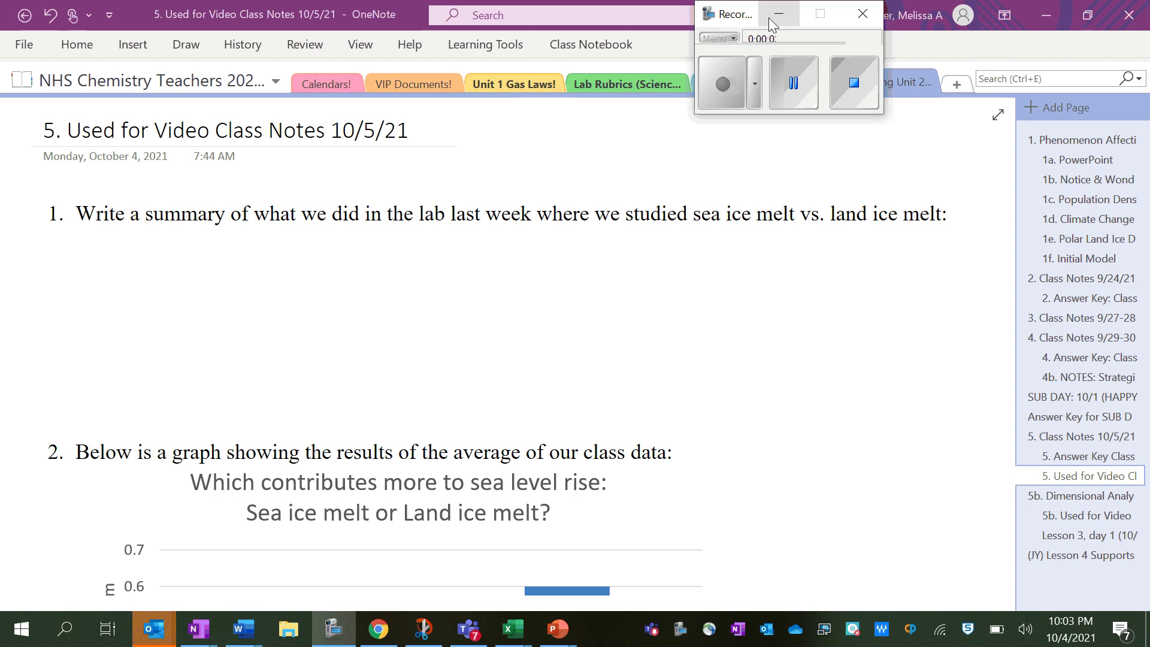
- Sketch two containers showing a floating ice cube melting, linked by a 'melt' arrow
{"action": "left_click", "coordinate": [770, 19]}
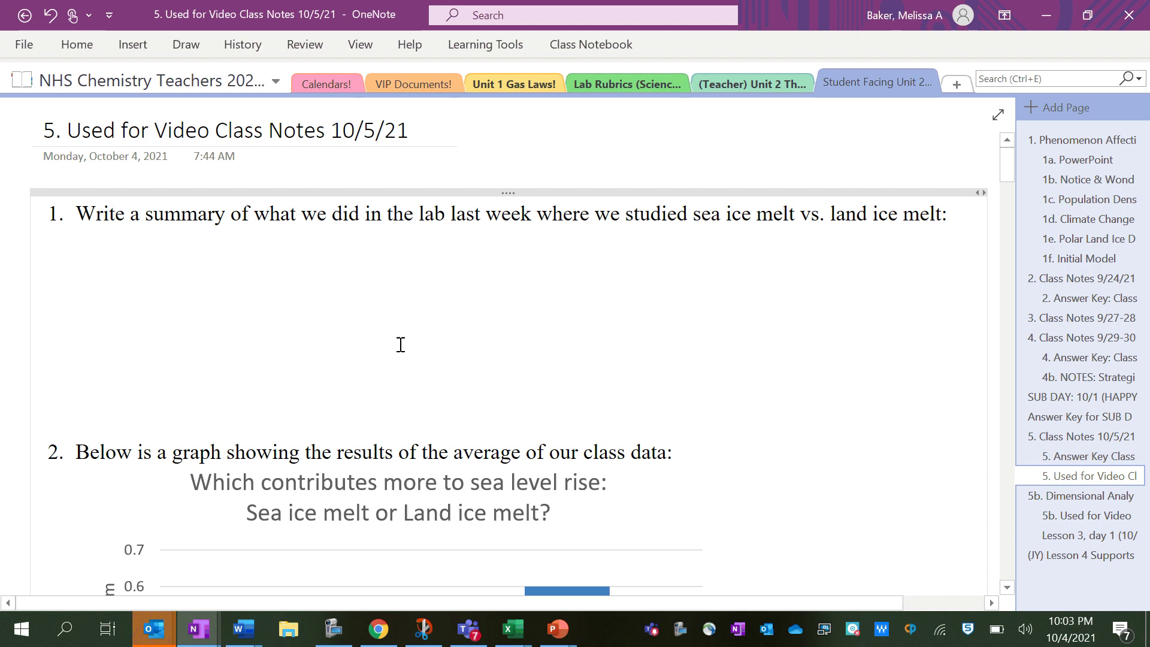
{"action": "scroll", "coordinate": [401, 346], "scroll_direction": "down", "scroll_amount": 2}
{"action": "scroll", "coordinate": [401, 345], "scroll_direction": "up", "scroll_amount": 2}
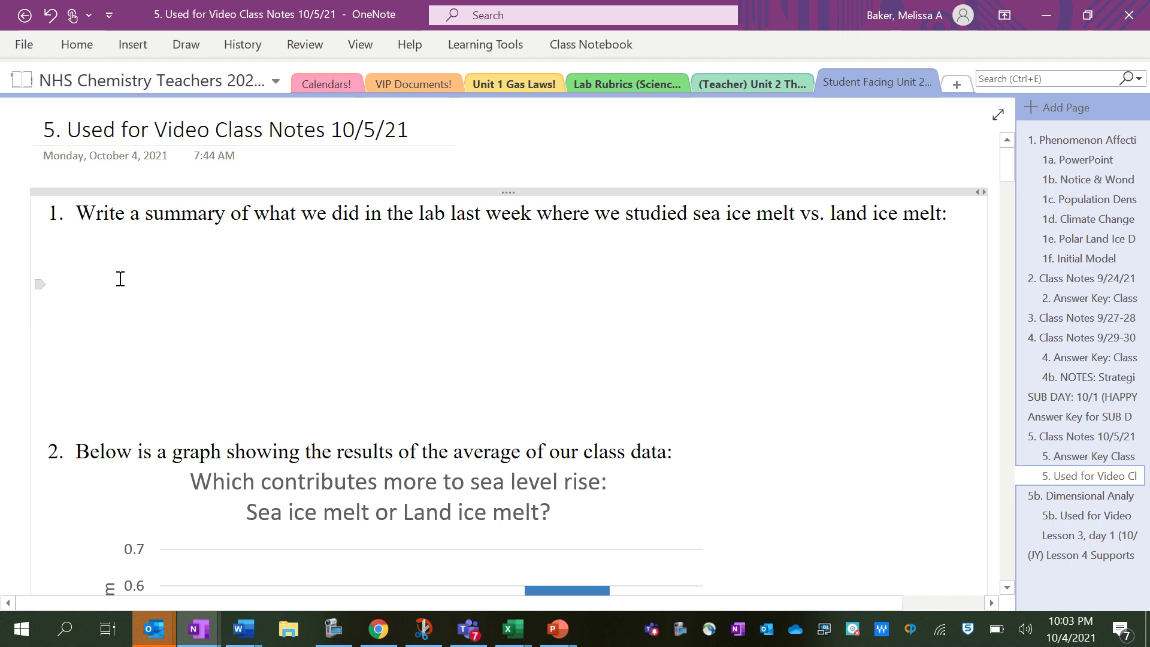
{"action": "mouse_move", "coordinate": [149, 266]}
{"action": "left_mouse_down"}
{"action": "mouse_move", "coordinate": [157, 327]}
{"action": "mouse_move", "coordinate": [179, 329]}
{"action": "mouse_move", "coordinate": [266, 280]}
{"action": "mouse_move", "coordinate": [257, 261]}
{"action": "left_mouse_up"}
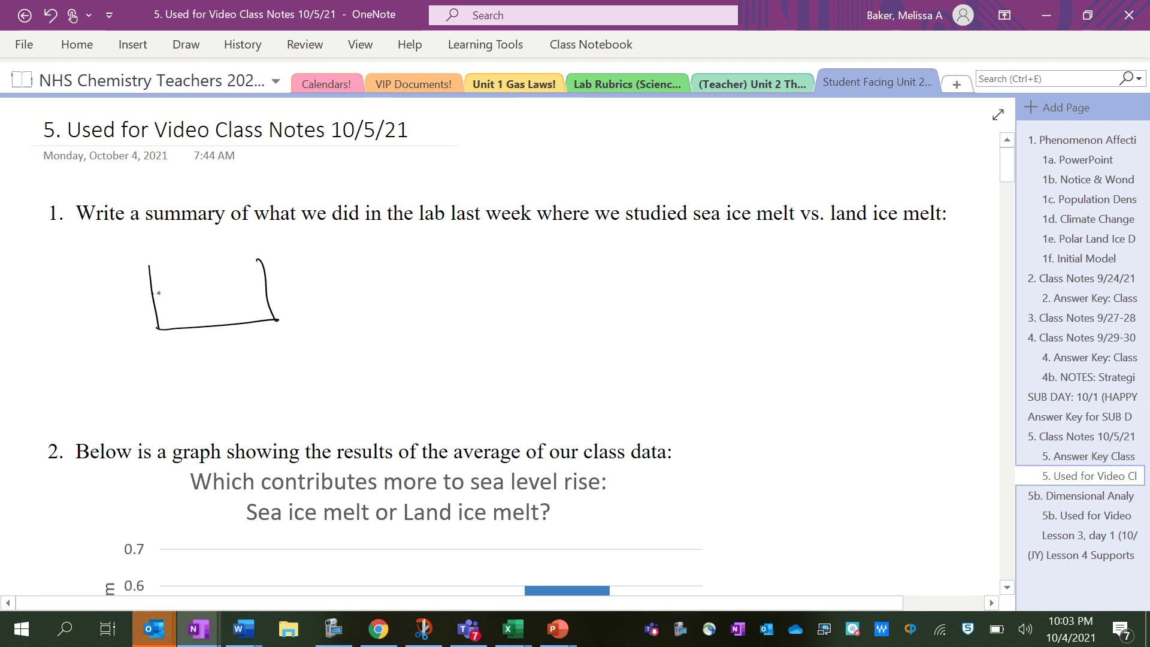
{"action": "mouse_move", "coordinate": [153, 294]}
{"action": "left_mouse_down"}
{"action": "mouse_move", "coordinate": [256, 282]}
{"action": "mouse_move", "coordinate": [234, 297]}
{"action": "mouse_move", "coordinate": [196, 279]}
{"action": "left_mouse_up"}
{"action": "mouse_move", "coordinate": [303, 299]}
{"action": "left_mouse_down"}
{"action": "mouse_move", "coordinate": [374, 296]}
{"action": "mouse_move", "coordinate": [354, 307]}
{"action": "mouse_move", "coordinate": [323, 283]}
{"action": "mouse_move", "coordinate": [336, 277]}
{"action": "mouse_move", "coordinate": [336, 286]}
{"action": "left_mouse_up"}
{"action": "left_click_drag", "start_coordinate": [340, 271], "coordinate": [341, 287]}
{"action": "mouse_move", "coordinate": [336, 278]}
{"action": "left_mouse_down"}
{"action": "mouse_move", "coordinate": [401, 325]}
{"action": "mouse_move", "coordinate": [498, 321]}
{"action": "mouse_move", "coordinate": [485, 246]}
{"action": "left_mouse_up"}
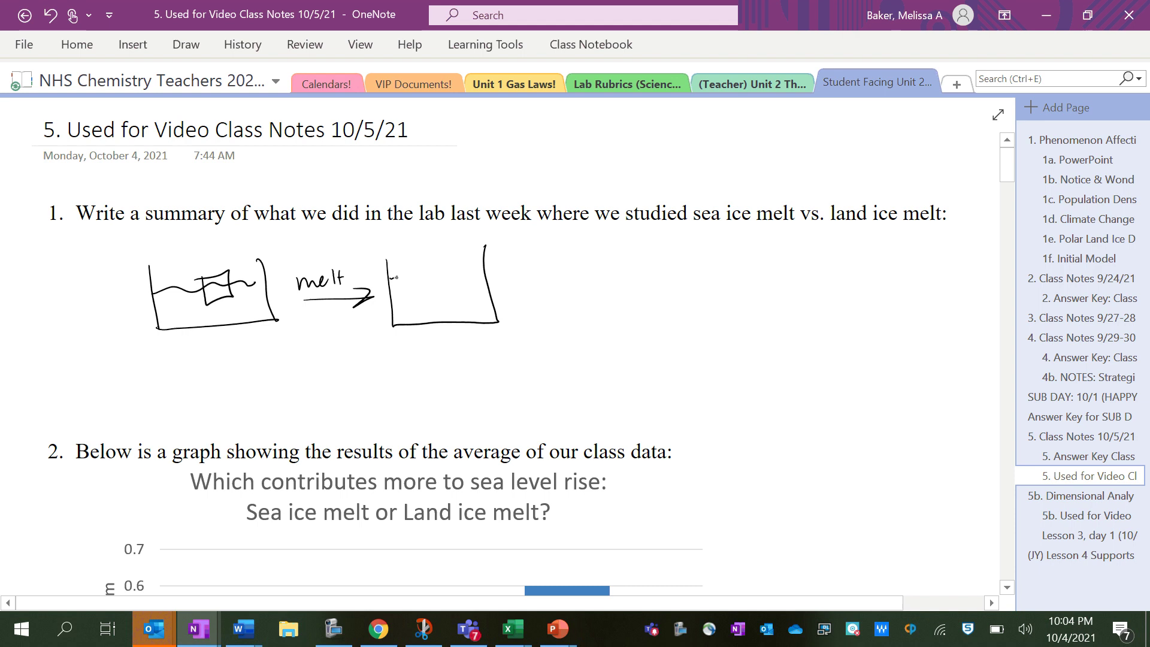
{"action": "left_click_drag", "start_coordinate": [397, 278], "coordinate": [483, 269]}
- Sketch two more containers with ice on a raised block melting down into risen water
{"action": "mouse_move", "coordinate": [611, 252]}
{"action": "left_mouse_down"}
{"action": "mouse_move", "coordinate": [618, 333]}
{"action": "mouse_move", "coordinate": [719, 326]}
{"action": "mouse_move", "coordinate": [712, 250]}
{"action": "left_mouse_up"}
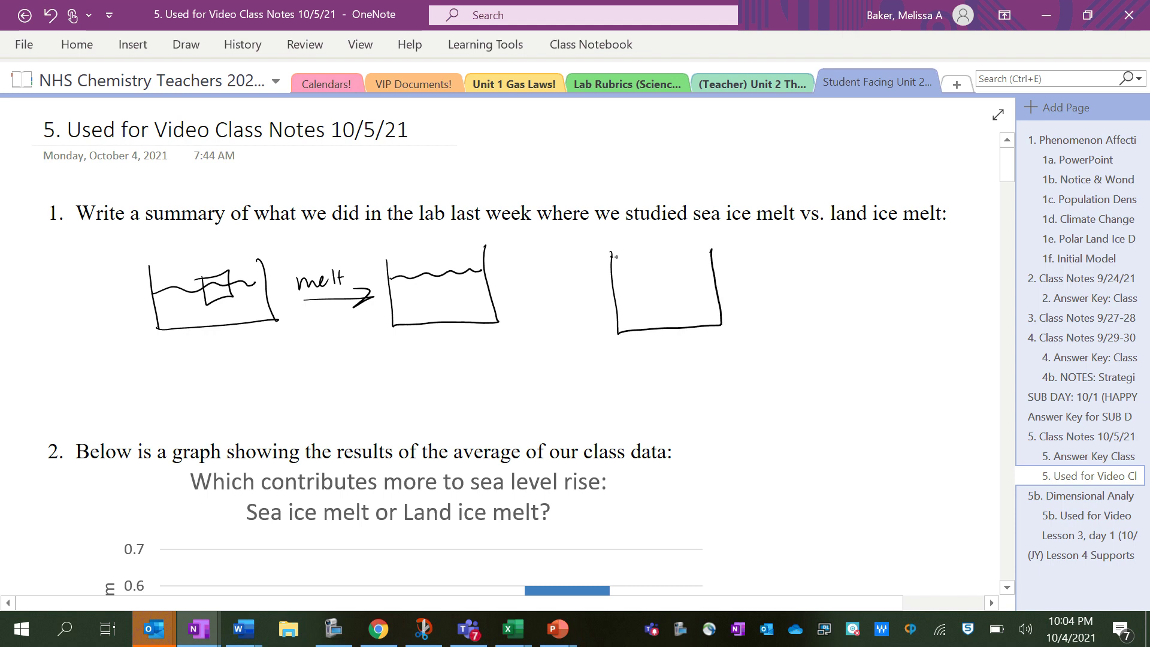
{"action": "mouse_move", "coordinate": [617, 257]}
{"action": "left_mouse_down"}
{"action": "mouse_move", "coordinate": [661, 253]}
{"action": "mouse_move", "coordinate": [664, 274]}
{"action": "mouse_move", "coordinate": [618, 277]}
{"action": "left_mouse_up"}
{"action": "mouse_move", "coordinate": [624, 230]}
{"action": "left_mouse_down"}
{"action": "mouse_move", "coordinate": [647, 248]}
{"action": "mouse_move", "coordinate": [645, 228]}
{"action": "mouse_move", "coordinate": [615, 231]}
{"action": "left_mouse_up"}
{"action": "left_click_drag", "start_coordinate": [618, 295], "coordinate": [704, 288]}
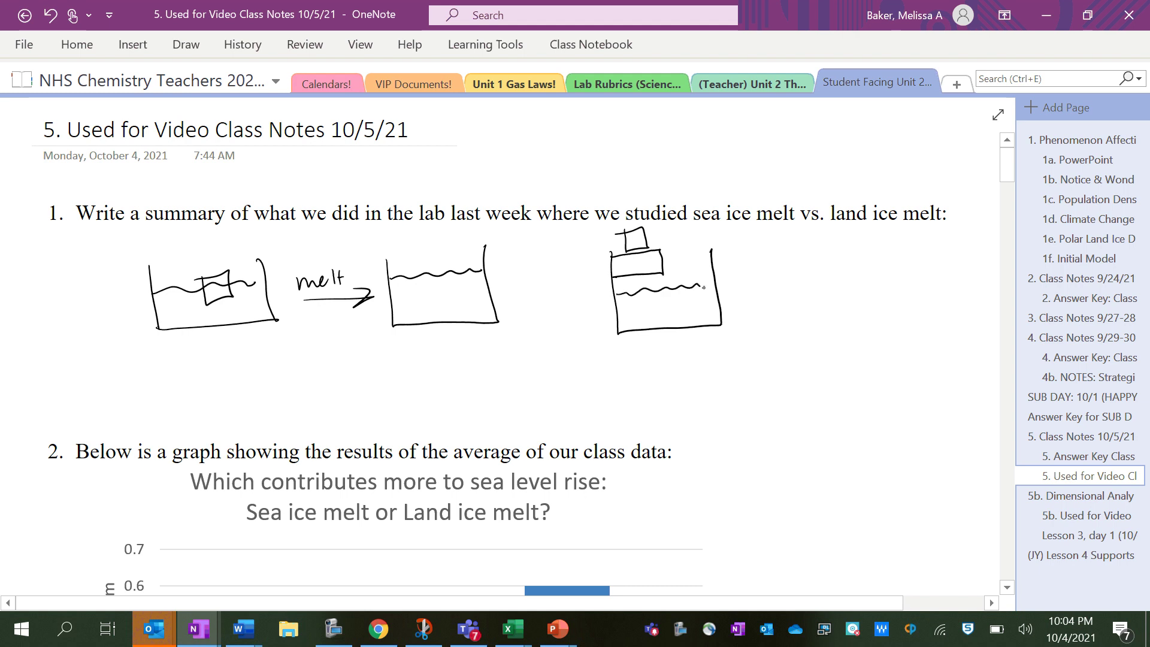
{"action": "mouse_move", "coordinate": [746, 252]}
{"action": "left_mouse_down"}
{"action": "mouse_move", "coordinate": [756, 322]}
{"action": "mouse_move", "coordinate": [839, 318]}
{"action": "mouse_move", "coordinate": [836, 251]}
{"action": "mouse_move", "coordinate": [788, 255]}
{"action": "mouse_move", "coordinate": [800, 272]}
{"action": "mouse_move", "coordinate": [749, 276]}
{"action": "left_mouse_up"}
{"action": "left_click_drag", "start_coordinate": [643, 234], "coordinate": [688, 264]}
{"action": "left_click_drag", "start_coordinate": [675, 268], "coordinate": [681, 275]}
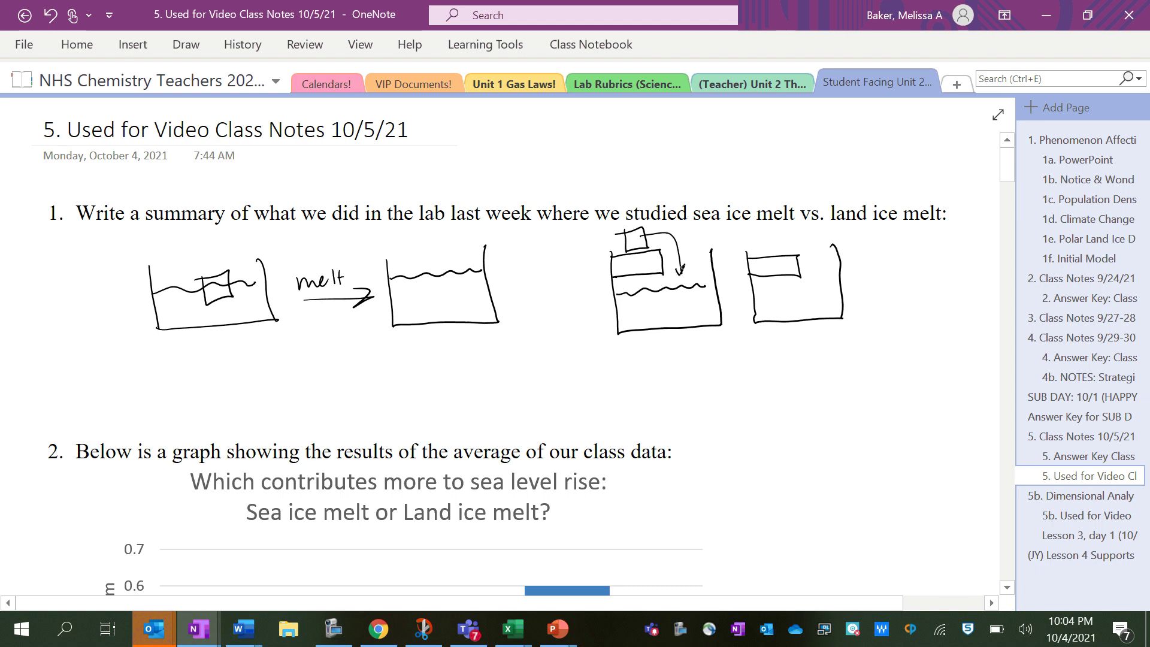
{"action": "left_click_drag", "start_coordinate": [751, 280], "coordinate": [839, 278]}
- Circle the Sea Ice Melt bar, its 0.2 axis value, and the Land Ice Melt bar
{"action": "scroll", "coordinate": [524, 347], "scroll_direction": "down", "scroll_amount": 5}
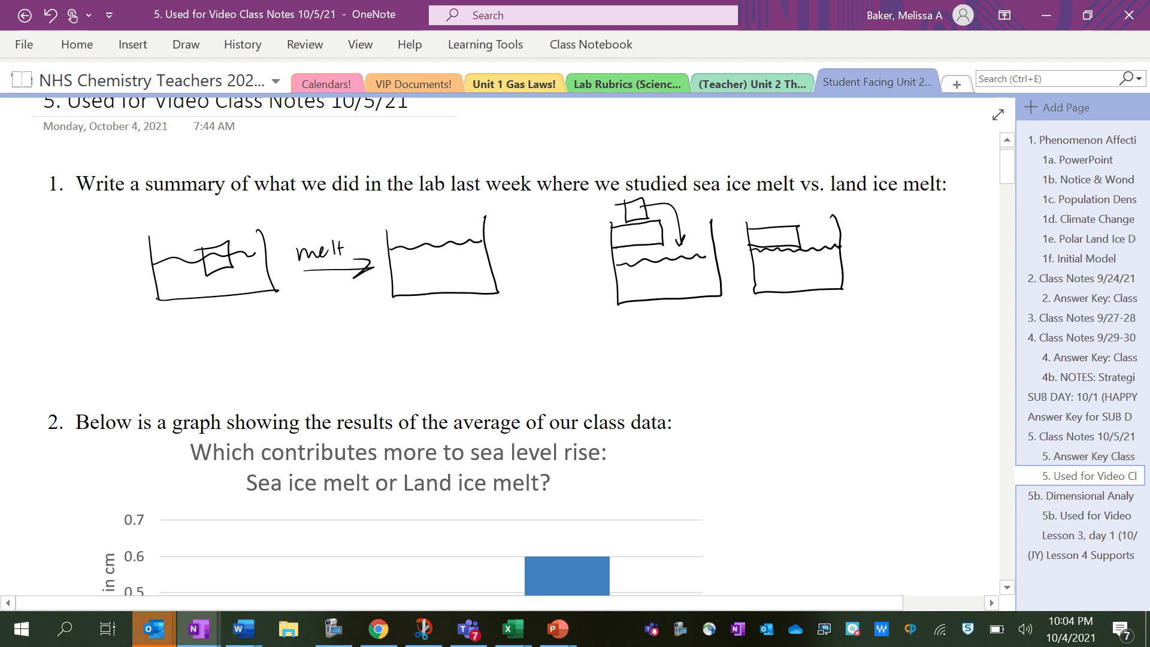
{"action": "scroll", "coordinate": [524, 348], "scroll_direction": "up", "scroll_amount": 1}
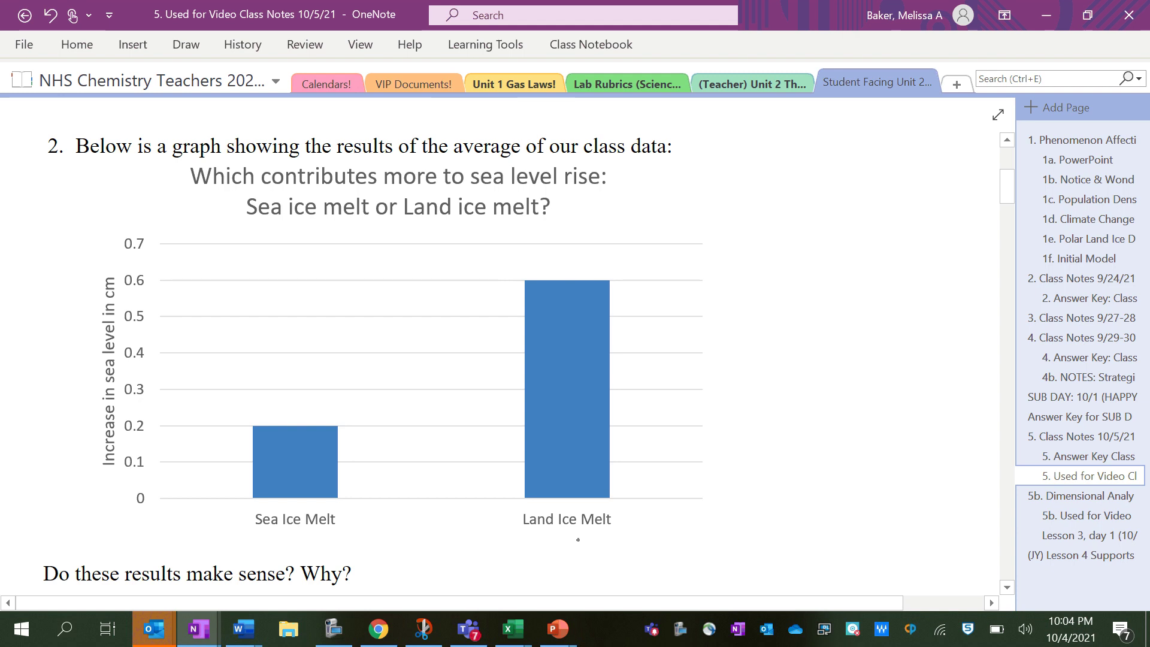
{"action": "scroll", "coordinate": [524, 348], "scroll_direction": "up", "scroll_amount": 5}
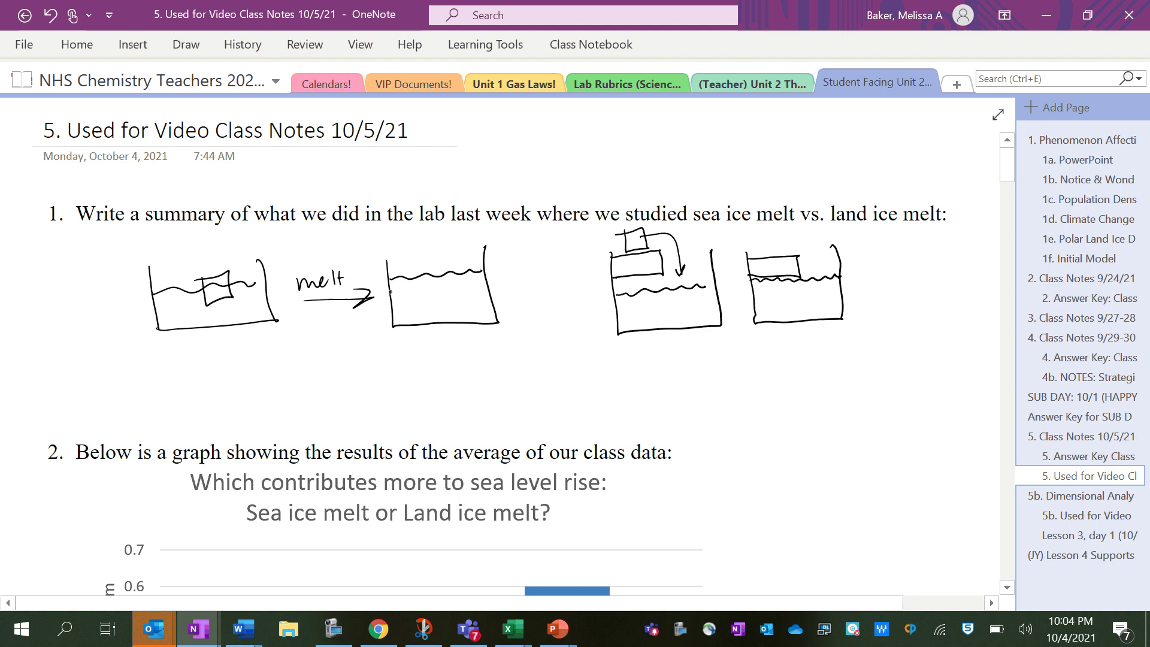
{"action": "scroll", "coordinate": [504, 347], "scroll_direction": "down", "scroll_amount": 5}
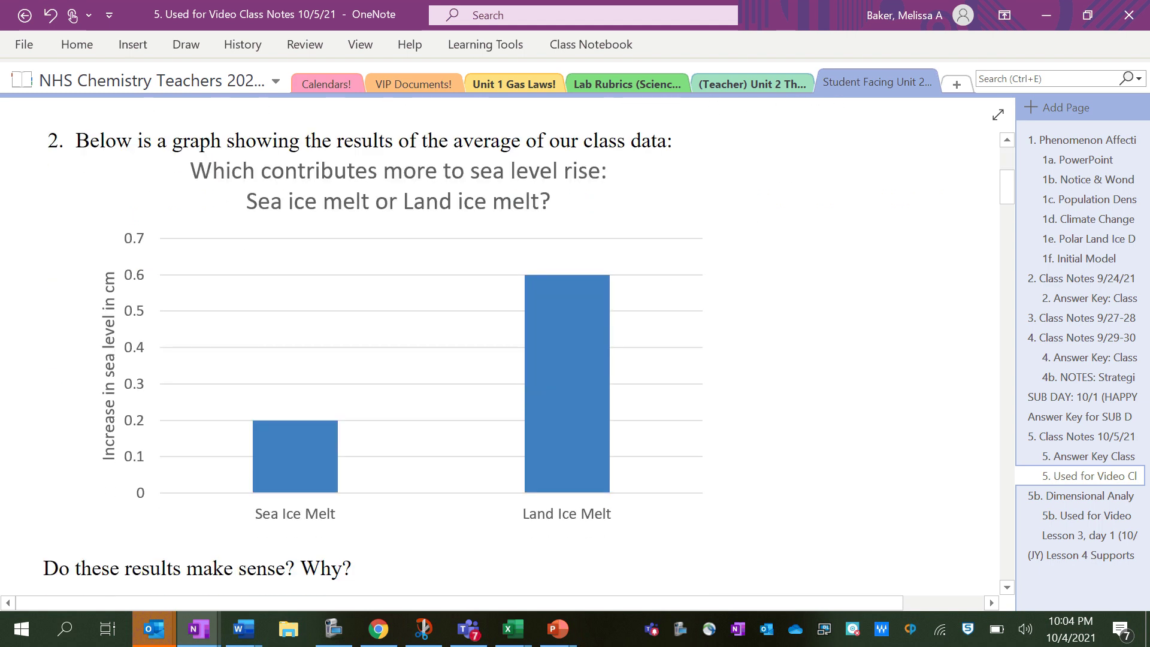
{"action": "mouse_move", "coordinate": [293, 390]}
{"action": "left_mouse_down"}
{"action": "mouse_move", "coordinate": [259, 383]}
{"action": "mouse_move", "coordinate": [280, 544]}
{"action": "mouse_move", "coordinate": [281, 381]}
{"action": "left_mouse_up"}
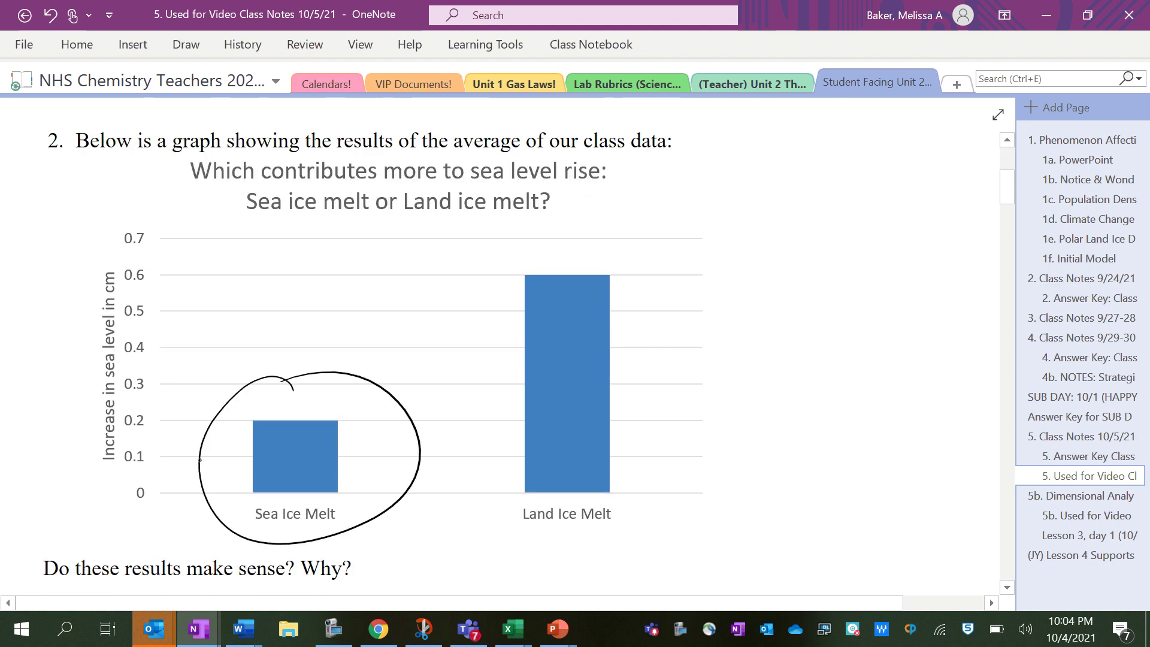
{"action": "mouse_move", "coordinate": [150, 409]}
{"action": "left_mouse_down"}
{"action": "mouse_move", "coordinate": [105, 429]}
{"action": "mouse_move", "coordinate": [128, 391]}
{"action": "left_mouse_up"}
{"action": "mouse_move", "coordinate": [662, 268]}
{"action": "left_mouse_down"}
{"action": "mouse_move", "coordinate": [647, 515]}
{"action": "mouse_move", "coordinate": [566, 278]}
{"action": "left_mouse_up"}
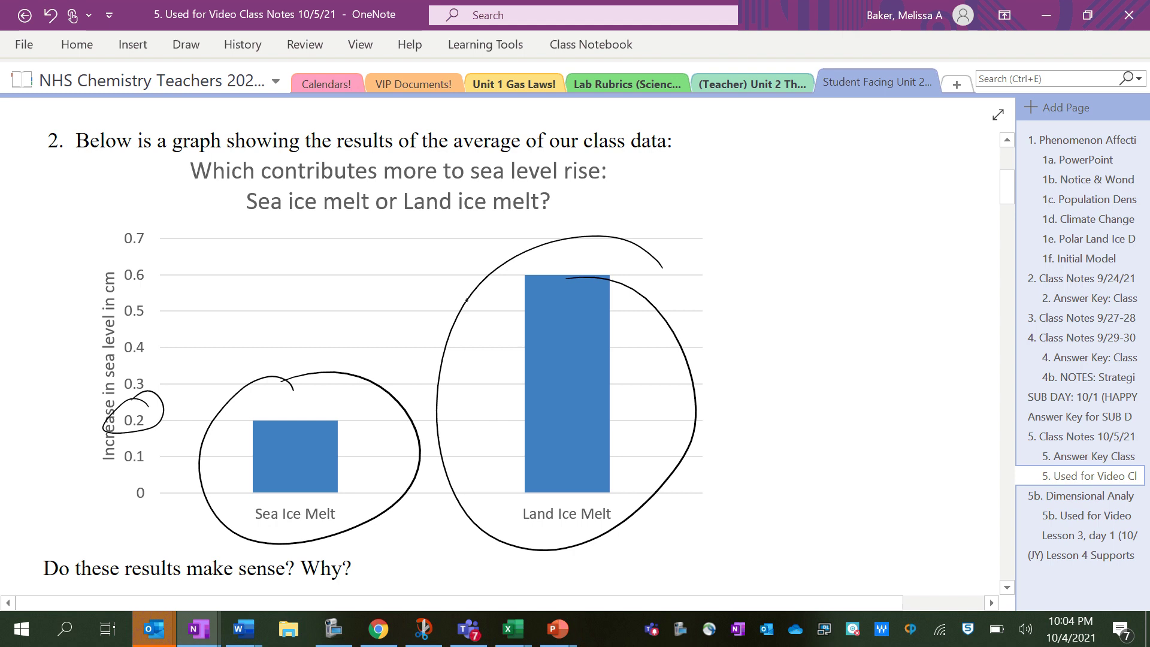
- Handwrite 'Yes → since "sea ice" is already taking up space' below the question
{"action": "scroll", "coordinate": [467, 299], "scroll_direction": "down", "scroll_amount": 4}
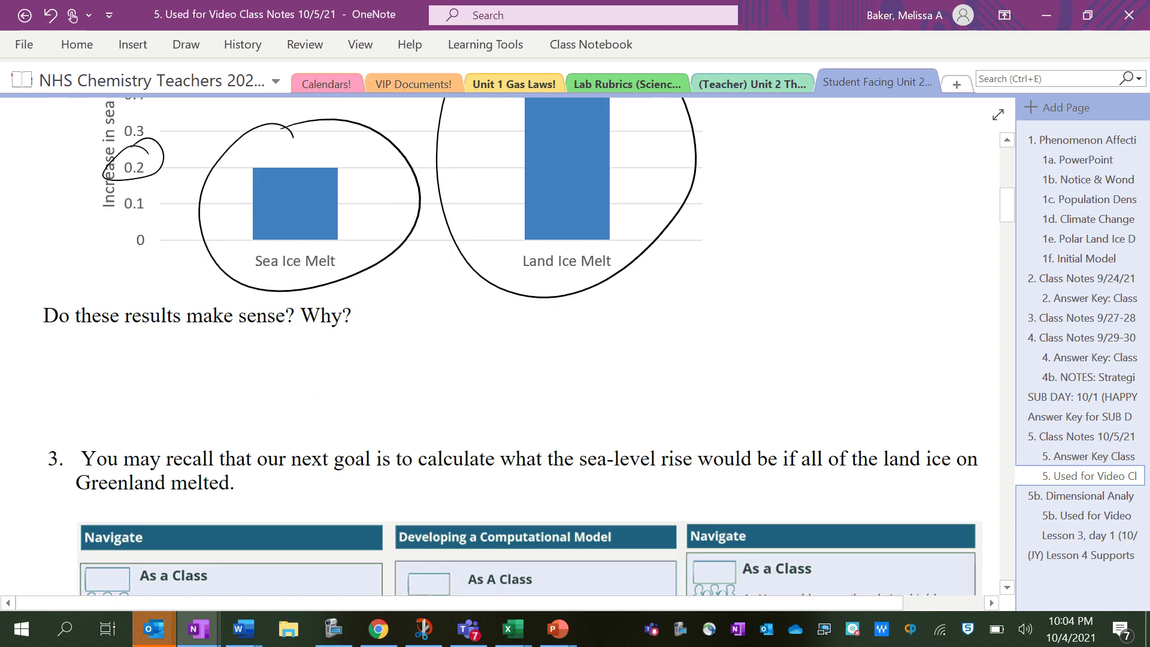
{"action": "left_click_drag", "start_coordinate": [106, 338], "coordinate": [119, 393]}
{"action": "mouse_move", "coordinate": [128, 340]}
{"action": "left_mouse_down"}
{"action": "mouse_move", "coordinate": [123, 369]}
{"action": "mouse_move", "coordinate": [154, 366]}
{"action": "left_mouse_up"}
{"action": "left_click_drag", "start_coordinate": [176, 363], "coordinate": [211, 354]}
{"action": "mouse_move", "coordinate": [199, 349]}
{"action": "left_mouse_down"}
{"action": "mouse_move", "coordinate": [204, 363]}
{"action": "mouse_move", "coordinate": [246, 365]}
{"action": "left_mouse_up"}
{"action": "left_click_drag", "start_coordinate": [253, 352], "coordinate": [267, 363]}
{"action": "mouse_move", "coordinate": [281, 348]}
{"action": "left_mouse_down"}
{"action": "mouse_move", "coordinate": [290, 363]}
{"action": "mouse_move", "coordinate": [332, 352]}
{"action": "left_mouse_up"}
{"action": "mouse_move", "coordinate": [349, 346]}
{"action": "left_mouse_down"}
{"action": "mouse_move", "coordinate": [341, 363]}
{"action": "mouse_move", "coordinate": [385, 363]}
{"action": "left_mouse_up"}
{"action": "left_click", "coordinate": [408, 348]}
{"action": "mouse_move", "coordinate": [408, 354]}
{"action": "left_mouse_down"}
{"action": "mouse_move", "coordinate": [408, 364]}
{"action": "mouse_move", "coordinate": [442, 361]}
{"action": "left_mouse_up"}
{"action": "left_click_drag", "start_coordinate": [447, 339], "coordinate": [445, 348]}
{"action": "mouse_move", "coordinate": [453, 337]}
{"action": "left_mouse_down"}
{"action": "mouse_move", "coordinate": [497, 343]}
{"action": "mouse_move", "coordinate": [488, 363]}
{"action": "mouse_move", "coordinate": [500, 346]}
{"action": "mouse_move", "coordinate": [497, 362]}
{"action": "mouse_move", "coordinate": [551, 364]}
{"action": "left_mouse_up"}
{"action": "left_click_drag", "start_coordinate": [552, 363], "coordinate": [585, 353]}
{"action": "left_click_drag", "start_coordinate": [551, 346], "coordinate": [552, 362]}
{"action": "left_click_drag", "start_coordinate": [584, 354], "coordinate": [616, 359]}
{"action": "mouse_move", "coordinate": [623, 348]}
{"action": "left_mouse_down"}
{"action": "mouse_move", "coordinate": [627, 333]}
{"action": "mouse_move", "coordinate": [645, 370]}
{"action": "left_mouse_up"}
{"action": "left_click_drag", "start_coordinate": [686, 328], "coordinate": [685, 356]}
{"action": "mouse_move", "coordinate": [677, 342]}
{"action": "left_mouse_down"}
{"action": "mouse_move", "coordinate": [704, 340]}
{"action": "mouse_move", "coordinate": [710, 354]}
{"action": "left_mouse_up"}
{"action": "mouse_move", "coordinate": [717, 329]}
{"action": "left_mouse_down"}
{"action": "mouse_move", "coordinate": [717, 355]}
{"action": "mouse_move", "coordinate": [730, 354]}
{"action": "left_mouse_up"}
{"action": "left_click_drag", "start_coordinate": [736, 350], "coordinate": [743, 354]}
{"action": "left_click_drag", "start_coordinate": [747, 340], "coordinate": [756, 372]}
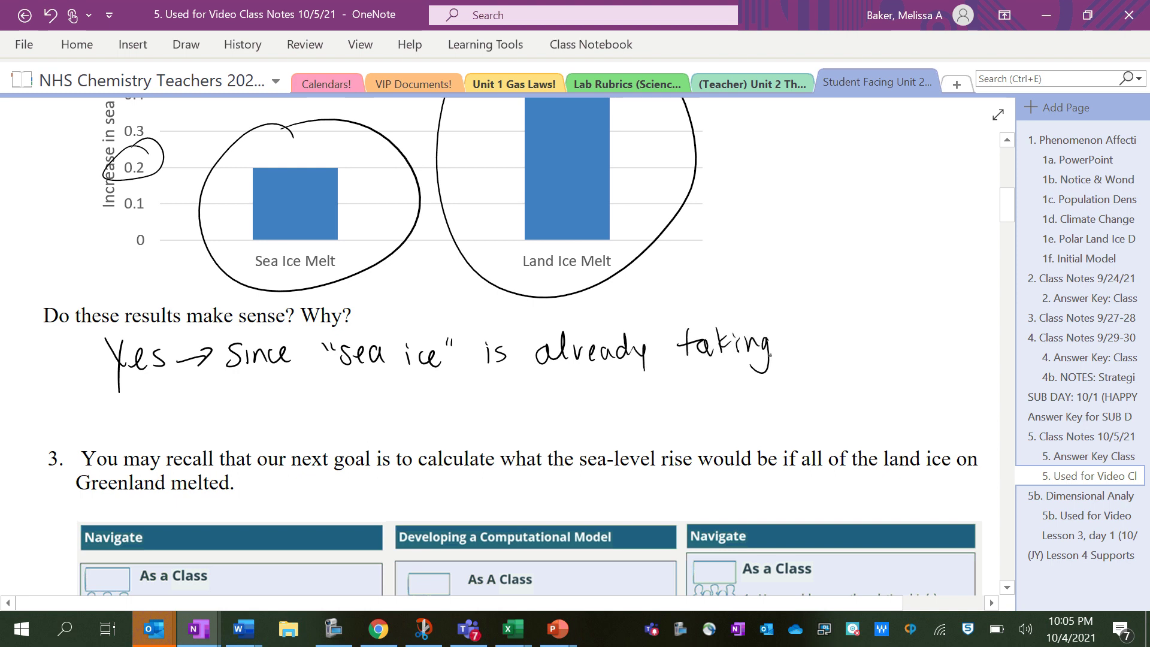
{"action": "left_click_drag", "start_coordinate": [803, 335], "coordinate": [828, 367]}
{"action": "mouse_move", "coordinate": [821, 344]}
{"action": "left_mouse_down"}
{"action": "mouse_move", "coordinate": [837, 339]}
{"action": "mouse_move", "coordinate": [877, 363]}
{"action": "left_mouse_up"}
{"action": "left_click_drag", "start_coordinate": [876, 338], "coordinate": [923, 348]}
{"action": "left_click_drag", "start_coordinate": [929, 342], "coordinate": [944, 337]}
- Continue the answer with 'in the water when it melts it replaces that ice w/ water'
{"action": "mouse_move", "coordinate": [109, 410]}
{"action": "left_mouse_down"}
{"action": "mouse_move", "coordinate": [110, 429]}
{"action": "mouse_move", "coordinate": [162, 422]}
{"action": "left_mouse_up"}
{"action": "mouse_move", "coordinate": [157, 409]}
{"action": "left_mouse_down"}
{"action": "mouse_move", "coordinate": [177, 406]}
{"action": "mouse_move", "coordinate": [190, 422]}
{"action": "left_mouse_up"}
{"action": "mouse_move", "coordinate": [193, 416]}
{"action": "left_mouse_down"}
{"action": "mouse_move", "coordinate": [242, 419]}
{"action": "mouse_move", "coordinate": [252, 407]}
{"action": "left_mouse_up"}
{"action": "left_click_drag", "start_coordinate": [262, 413], "coordinate": [276, 420]}
{"action": "left_click_drag", "start_coordinate": [279, 413], "coordinate": [304, 402]}
{"action": "mouse_move", "coordinate": [309, 414]}
{"action": "left_mouse_down"}
{"action": "mouse_move", "coordinate": [308, 426]}
{"action": "mouse_move", "coordinate": [348, 401]}
{"action": "mouse_move", "coordinate": [363, 418]}
{"action": "mouse_move", "coordinate": [386, 416]}
{"action": "left_mouse_up"}
{"action": "left_click_drag", "start_coordinate": [384, 407], "coordinate": [429, 416]}
{"action": "left_click", "coordinate": [432, 395]}
{"action": "mouse_move", "coordinate": [426, 405]}
{"action": "left_mouse_down"}
{"action": "mouse_move", "coordinate": [489, 400]}
{"action": "mouse_move", "coordinate": [507, 416]}
{"action": "left_mouse_up"}
{"action": "mouse_move", "coordinate": [503, 407]}
{"action": "left_mouse_down"}
{"action": "mouse_move", "coordinate": [517, 387]}
{"action": "mouse_move", "coordinate": [519, 415]}
{"action": "left_mouse_up"}
{"action": "mouse_move", "coordinate": [526, 388]}
{"action": "left_mouse_down"}
{"action": "mouse_move", "coordinate": [527, 416]}
{"action": "mouse_move", "coordinate": [536, 399]}
{"action": "left_mouse_up"}
{"action": "mouse_move", "coordinate": [548, 397]}
{"action": "left_mouse_down"}
{"action": "mouse_move", "coordinate": [535, 412]}
{"action": "mouse_move", "coordinate": [575, 416]}
{"action": "left_mouse_up"}
{"action": "left_click", "coordinate": [564, 391]}
{"action": "left_click_drag", "start_coordinate": [571, 402], "coordinate": [661, 413]}
{"action": "left_click_drag", "start_coordinate": [671, 400], "coordinate": [677, 413]}
{"action": "mouse_move", "coordinate": [698, 400]}
{"action": "left_mouse_down"}
{"action": "mouse_move", "coordinate": [686, 412]}
{"action": "mouse_move", "coordinate": [750, 413]}
{"action": "left_mouse_up"}
{"action": "mouse_move", "coordinate": [743, 393]}
{"action": "left_mouse_down"}
{"action": "mouse_move", "coordinate": [769, 389]}
{"action": "mouse_move", "coordinate": [796, 408]}
{"action": "left_mouse_up"}
{"action": "mouse_move", "coordinate": [807, 385]}
{"action": "left_mouse_down"}
{"action": "mouse_move", "coordinate": [810, 409]}
{"action": "mouse_move", "coordinate": [823, 392]}
{"action": "mouse_move", "coordinate": [870, 409]}
{"action": "left_mouse_up"}
{"action": "left_click_drag", "start_coordinate": [878, 402], "coordinate": [895, 405]}
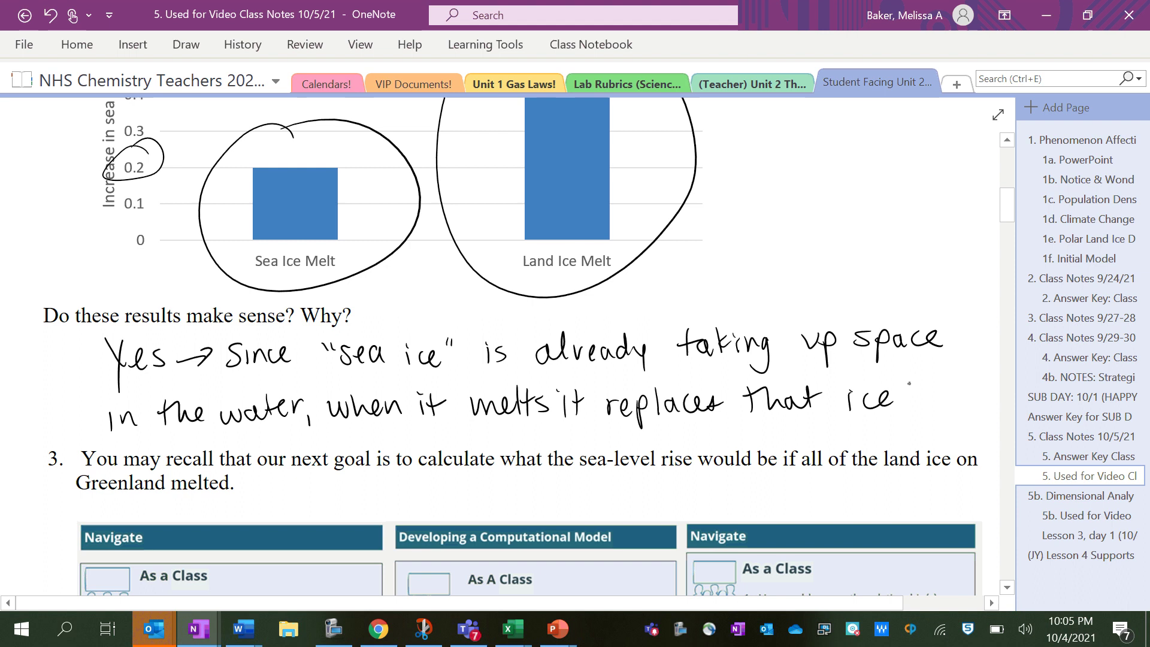
{"action": "left_click_drag", "start_coordinate": [450, 430], "coordinate": [451, 441]}
{"action": "mouse_move", "coordinate": [900, 389]}
{"action": "left_mouse_down"}
{"action": "mouse_move", "coordinate": [920, 390]}
{"action": "mouse_move", "coordinate": [919, 420]}
{"action": "mouse_move", "coordinate": [952, 390]}
{"action": "mouse_move", "coordinate": [967, 407]}
{"action": "left_mouse_up"}
{"action": "mouse_move", "coordinate": [973, 379]}
{"action": "left_mouse_down"}
{"action": "mouse_move", "coordinate": [974, 405]}
{"action": "mouse_move", "coordinate": [985, 388]}
{"action": "left_mouse_up"}
{"action": "left_click_drag", "start_coordinate": [978, 399], "coordinate": [1000, 388]}
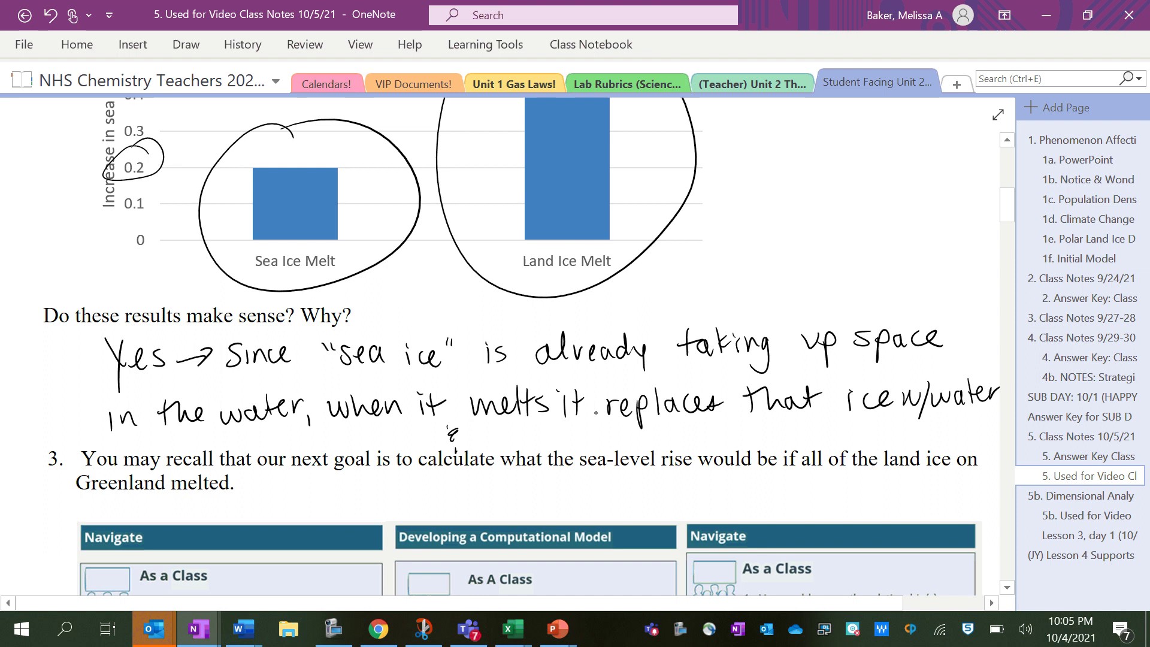
- Finish with '& doesn't cause the sea level to rise by much!'
{"action": "mouse_move", "coordinate": [479, 429]}
{"action": "left_mouse_down"}
{"action": "mouse_move", "coordinate": [487, 447]}
{"action": "mouse_move", "coordinate": [547, 437]}
{"action": "mouse_move", "coordinate": [561, 447]}
{"action": "left_mouse_up"}
{"action": "mouse_move", "coordinate": [565, 427]}
{"action": "left_mouse_down"}
{"action": "mouse_move", "coordinate": [566, 449]}
{"action": "mouse_move", "coordinate": [568, 426]}
{"action": "mouse_move", "coordinate": [601, 446]}
{"action": "left_mouse_up"}
{"action": "mouse_move", "coordinate": [619, 437]}
{"action": "left_mouse_down"}
{"action": "mouse_move", "coordinate": [620, 447]}
{"action": "mouse_move", "coordinate": [664, 446]}
{"action": "left_mouse_up"}
{"action": "mouse_move", "coordinate": [681, 427]}
{"action": "left_mouse_down"}
{"action": "mouse_move", "coordinate": [682, 448]}
{"action": "mouse_move", "coordinate": [688, 430]}
{"action": "left_mouse_up"}
{"action": "left_click_drag", "start_coordinate": [690, 427], "coordinate": [710, 446]}
{"action": "mouse_move", "coordinate": [713, 441]}
{"action": "left_mouse_down"}
{"action": "mouse_move", "coordinate": [842, 446]}
{"action": "mouse_move", "coordinate": [870, 423]}
{"action": "mouse_move", "coordinate": [872, 442]}
{"action": "left_mouse_up"}
{"action": "mouse_move", "coordinate": [901, 423]}
{"action": "left_mouse_down"}
{"action": "mouse_move", "coordinate": [899, 446]}
{"action": "mouse_move", "coordinate": [919, 431]}
{"action": "left_mouse_up"}
{"action": "mouse_move", "coordinate": [917, 427]}
{"action": "left_mouse_down"}
{"action": "mouse_move", "coordinate": [926, 443]}
{"action": "mouse_move", "coordinate": [886, 431]}
{"action": "mouse_move", "coordinate": [886, 446]}
{"action": "left_mouse_up"}
{"action": "scroll", "coordinate": [875, 433], "scroll_direction": "right", "scroll_amount": 3}
{"action": "mouse_move", "coordinate": [899, 430]}
{"action": "left_mouse_down"}
{"action": "mouse_move", "coordinate": [892, 446]}
{"action": "mouse_move", "coordinate": [948, 438]}
{"action": "left_mouse_up"}
{"action": "mouse_move", "coordinate": [952, 424]}
{"action": "left_mouse_down"}
{"action": "mouse_move", "coordinate": [959, 450]}
{"action": "mouse_move", "coordinate": [941, 461]}
{"action": "mouse_move", "coordinate": [978, 468]}
{"action": "mouse_move", "coordinate": [982, 452]}
{"action": "left_mouse_up"}
{"action": "left_click", "coordinate": [980, 456]}
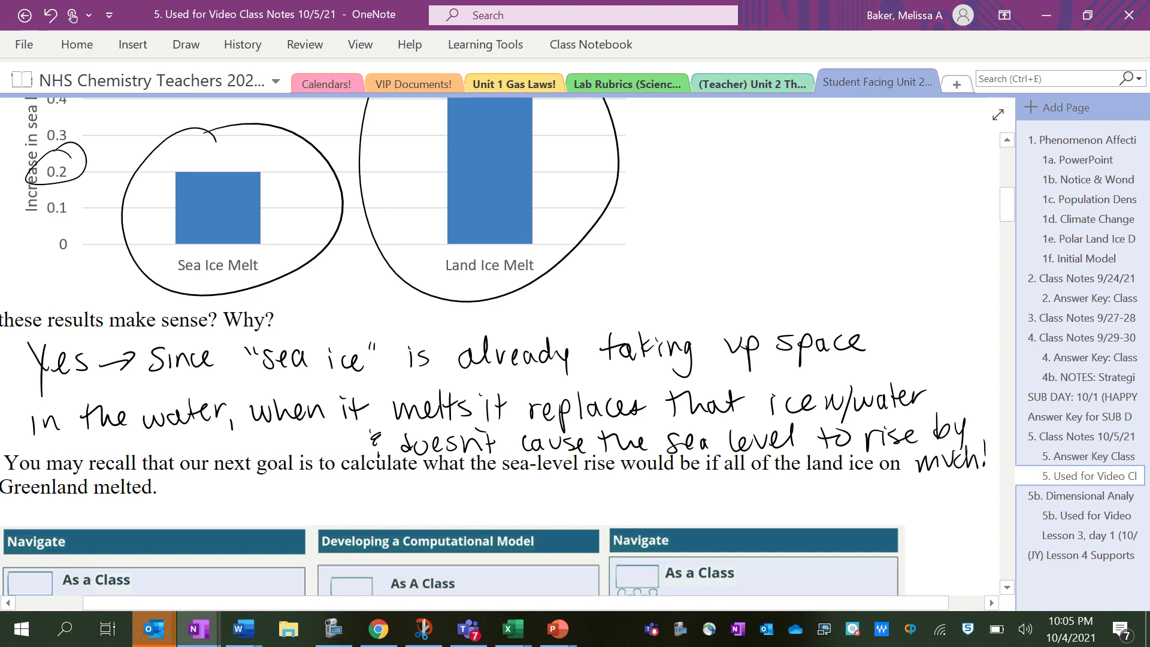
{"action": "scroll", "coordinate": [496, 347], "scroll_direction": "left", "scroll_amount": 1}
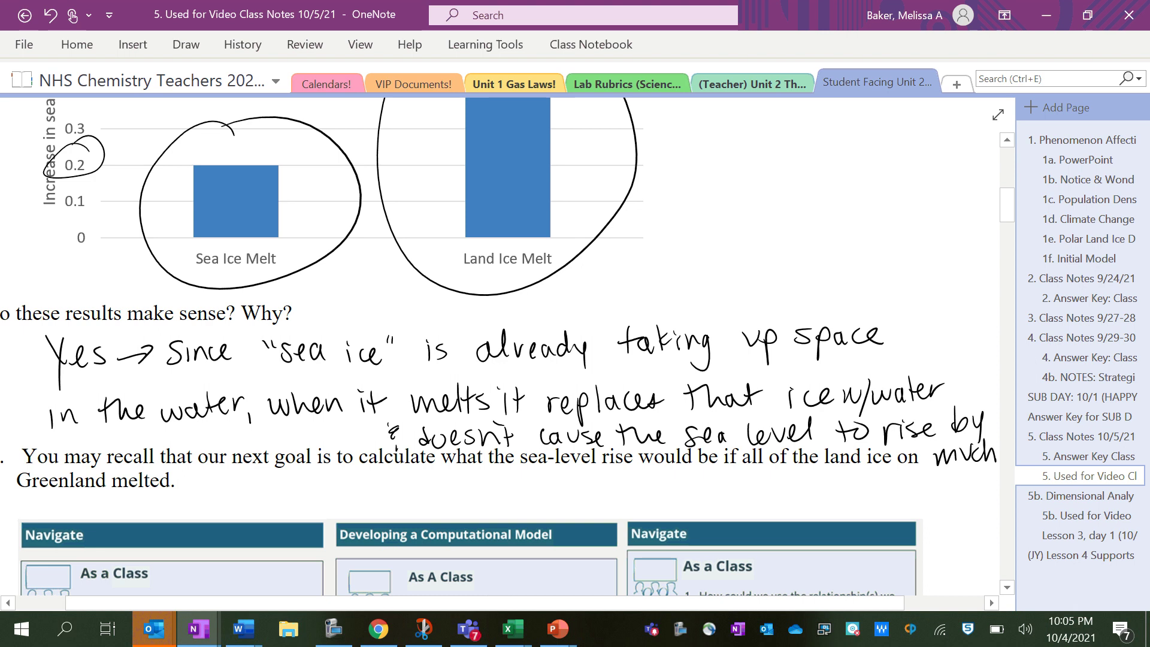
- Draw arrows at the floating ice cube and at the ice cube on the raised block
{"action": "scroll", "coordinate": [508, 347], "scroll_direction": "up", "scroll_amount": 7}
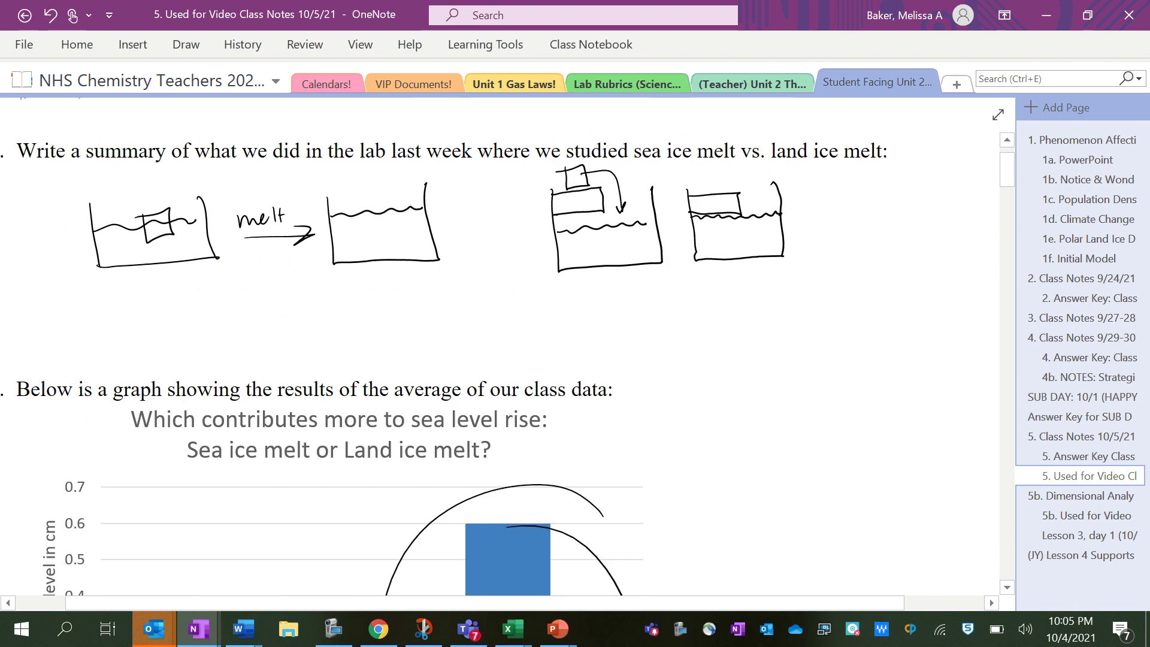
{"action": "mouse_move", "coordinate": [162, 185]}
{"action": "left_mouse_down"}
{"action": "mouse_move", "coordinate": [160, 230]}
{"action": "mouse_move", "coordinate": [172, 228]}
{"action": "left_mouse_up"}
{"action": "left_click_drag", "start_coordinate": [523, 178], "coordinate": [559, 179]}
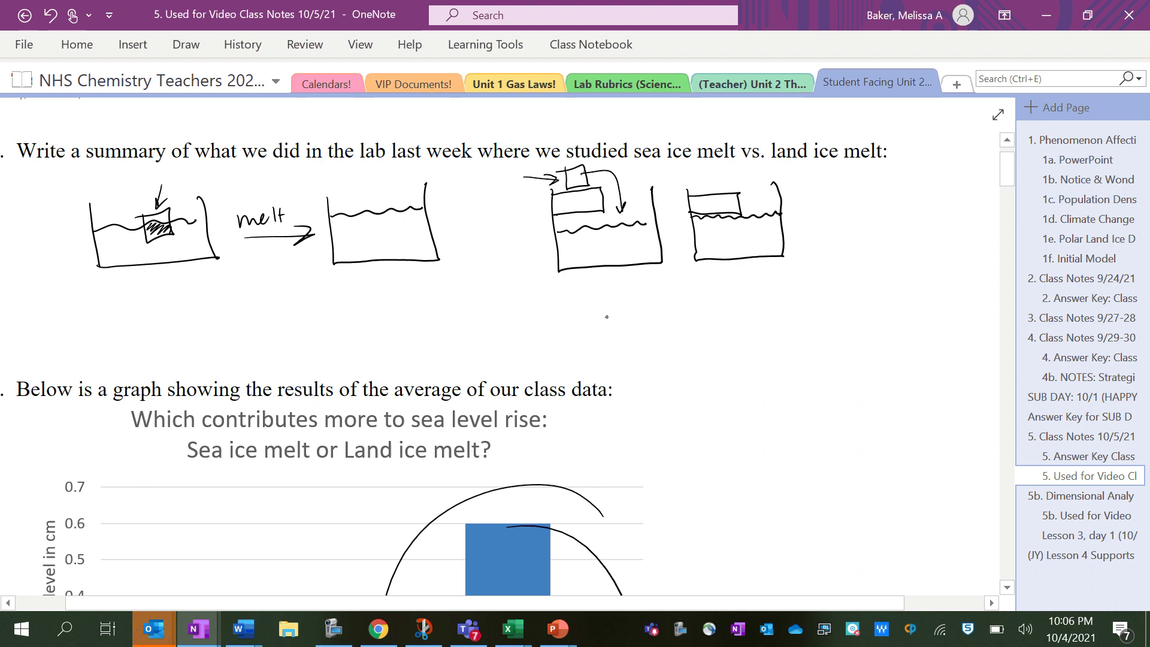
{"action": "scroll", "coordinate": [508, 346], "scroll_direction": "down", "scroll_amount": 9}
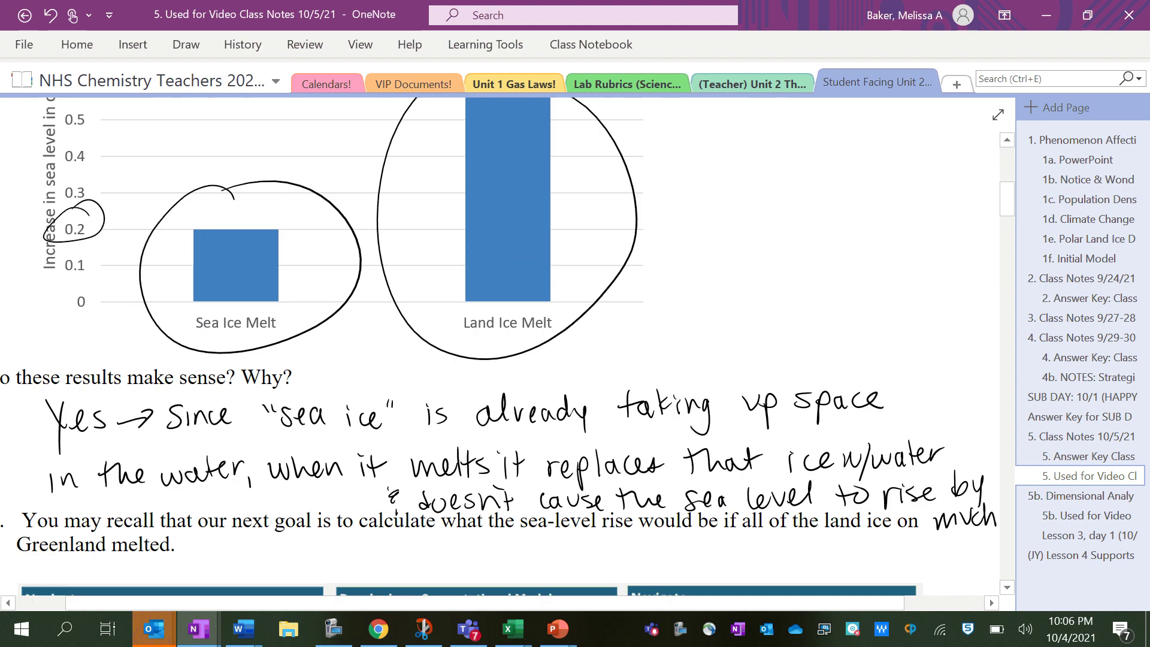
- Underline the question about the model's variables
{"action": "scroll", "coordinate": [508, 346], "scroll_direction": "down", "scroll_amount": 2}
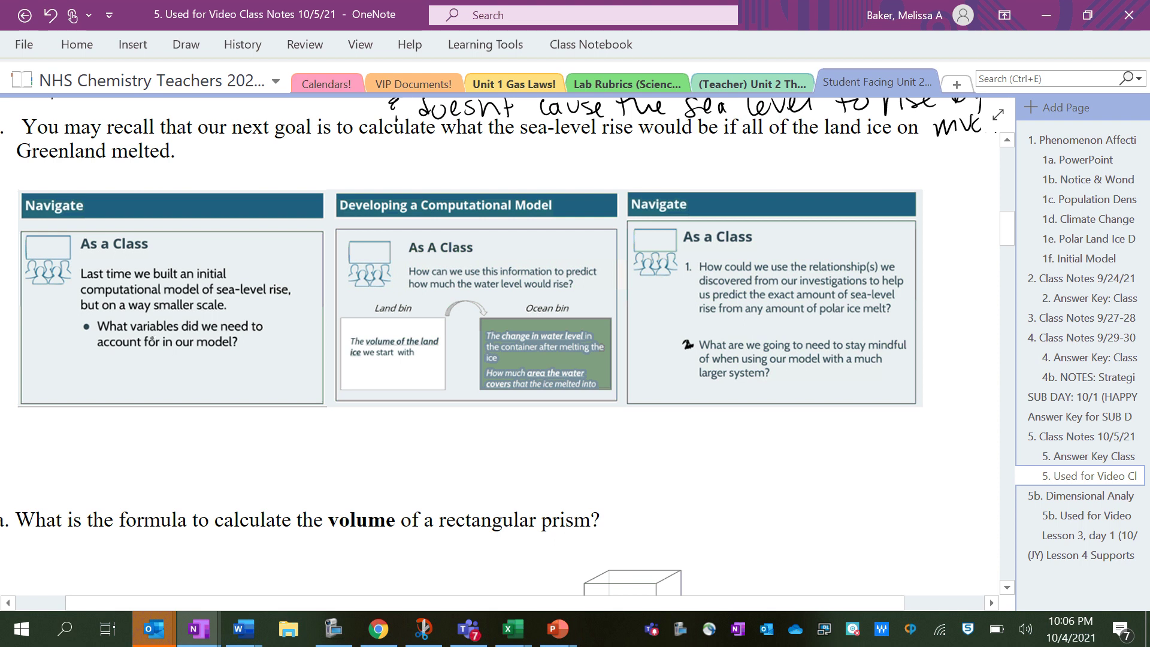
{"action": "left_click_drag", "start_coordinate": [96, 353], "coordinate": [243, 358]}
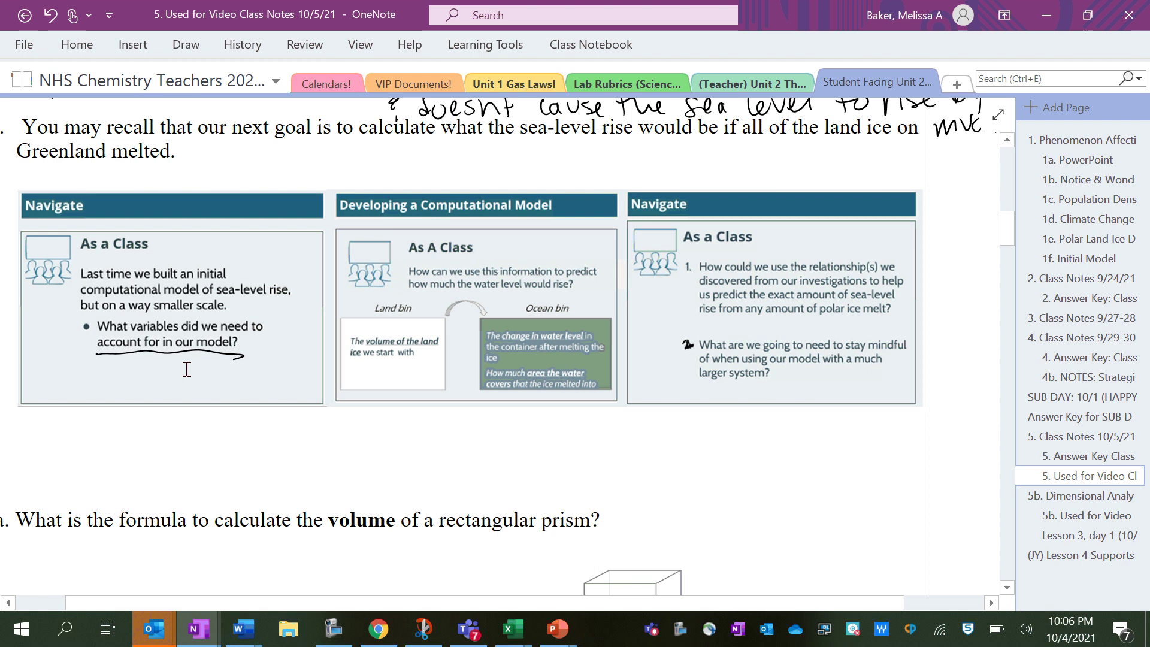
{"action": "right_click", "coordinate": [470, 299]}
{"action": "key", "text": "Escape"}
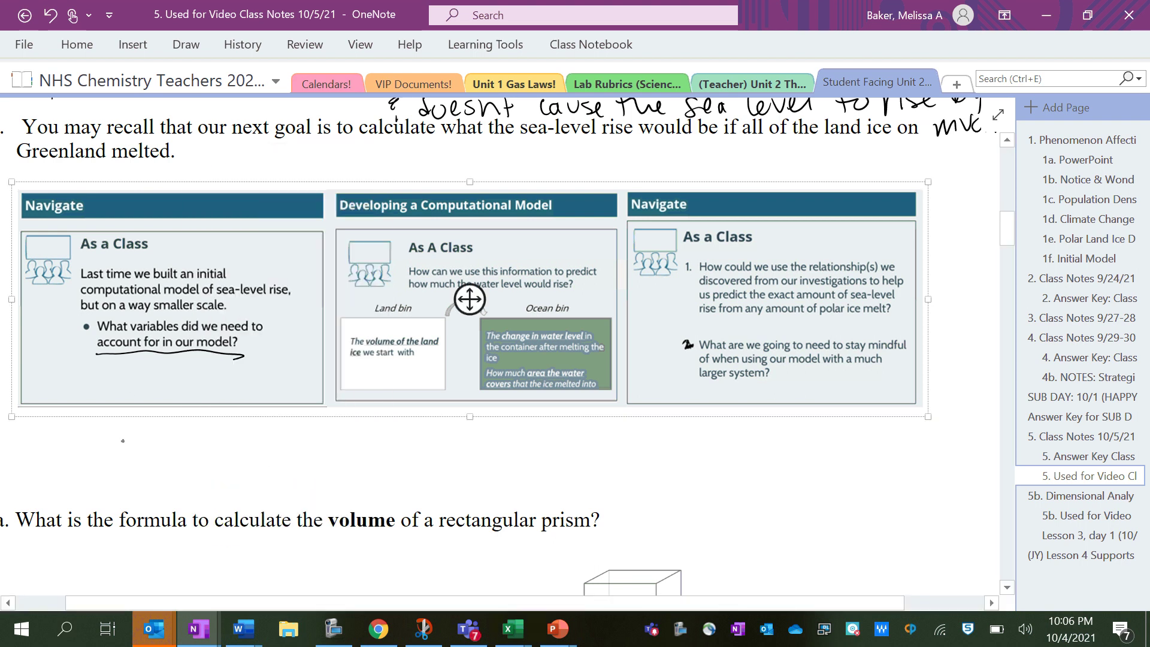
- Write 'V ice cube' and 'A Tupperware', arrow Land bin to Ocean, circle water-level change
{"action": "left_click_drag", "start_coordinate": [129, 368], "coordinate": [96, 440]}
{"action": "mouse_move", "coordinate": [95, 421]}
{"action": "left_mouse_down"}
{"action": "mouse_move", "coordinate": [96, 441]}
{"action": "mouse_move", "coordinate": [108, 437]}
{"action": "mouse_move", "coordinate": [71, 458]}
{"action": "mouse_move", "coordinate": [96, 422]}
{"action": "left_mouse_up"}
{"action": "mouse_move", "coordinate": [96, 472]}
{"action": "left_mouse_down"}
{"action": "mouse_move", "coordinate": [96, 489]}
{"action": "mouse_move", "coordinate": [135, 473]}
{"action": "mouse_move", "coordinate": [151, 484]}
{"action": "mouse_move", "coordinate": [245, 473]}
{"action": "mouse_move", "coordinate": [231, 444]}
{"action": "mouse_move", "coordinate": [255, 488]}
{"action": "mouse_move", "coordinate": [259, 469]}
{"action": "mouse_move", "coordinate": [267, 476]}
{"action": "left_mouse_up"}
{"action": "mouse_move", "coordinate": [268, 491]}
{"action": "left_mouse_down"}
{"action": "mouse_move", "coordinate": [274, 472]}
{"action": "mouse_move", "coordinate": [329, 481]}
{"action": "left_mouse_up"}
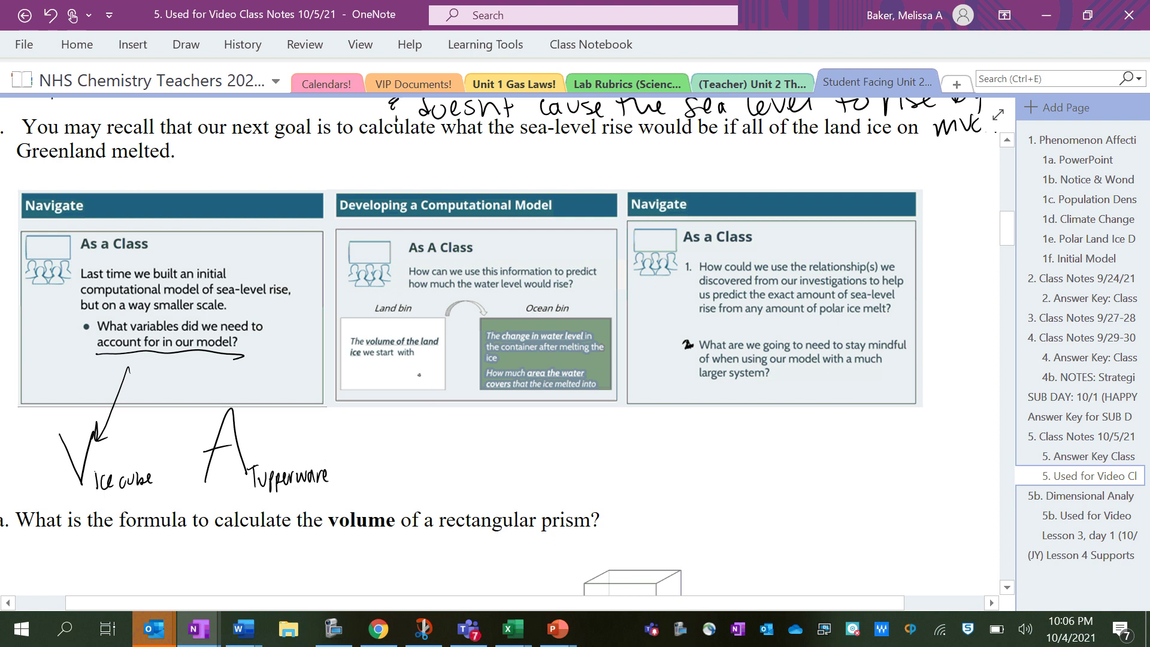
{"action": "mouse_move", "coordinate": [419, 376]}
{"action": "left_mouse_down"}
{"action": "mouse_move", "coordinate": [477, 374]}
{"action": "mouse_move", "coordinate": [468, 384]}
{"action": "left_mouse_up"}
{"action": "mouse_move", "coordinate": [536, 316]}
{"action": "left_mouse_down"}
{"action": "mouse_move", "coordinate": [523, 315]}
{"action": "mouse_move", "coordinate": [473, 359]}
{"action": "mouse_move", "coordinate": [483, 316]}
{"action": "left_mouse_up"}
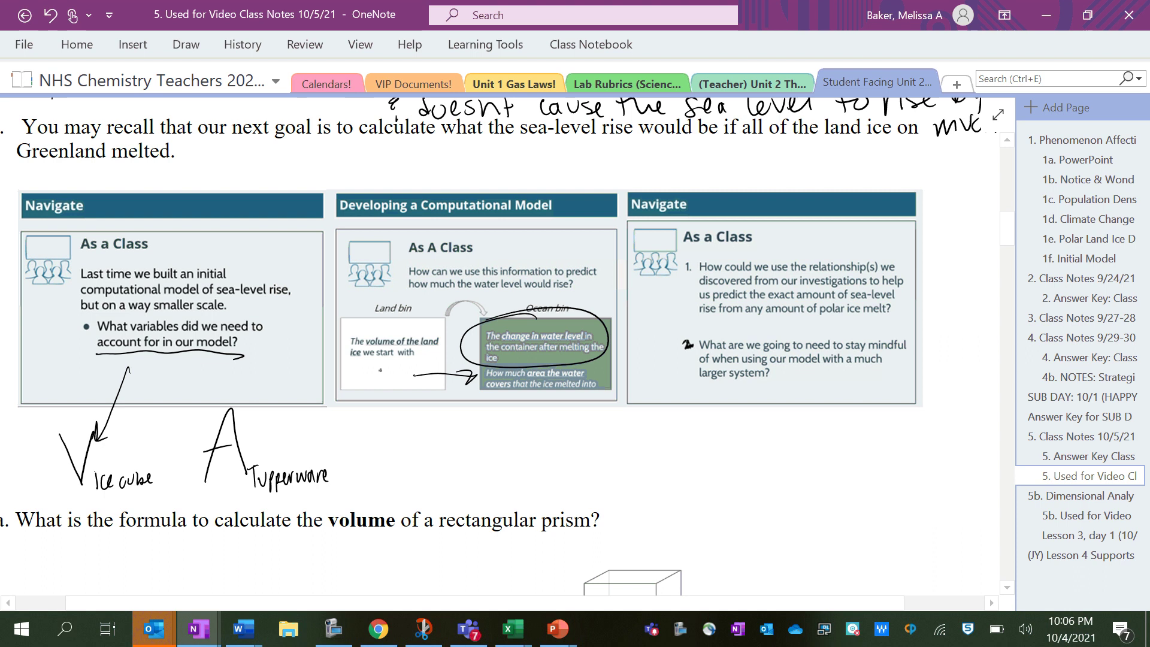
- Circle the question 1 note and write 'V land ice on Greenland' with a large A
{"action": "scroll", "coordinate": [508, 354], "scroll_direction": "right", "scroll_amount": 5}
{"action": "scroll", "coordinate": [508, 354], "scroll_direction": "up", "scroll_amount": 1}
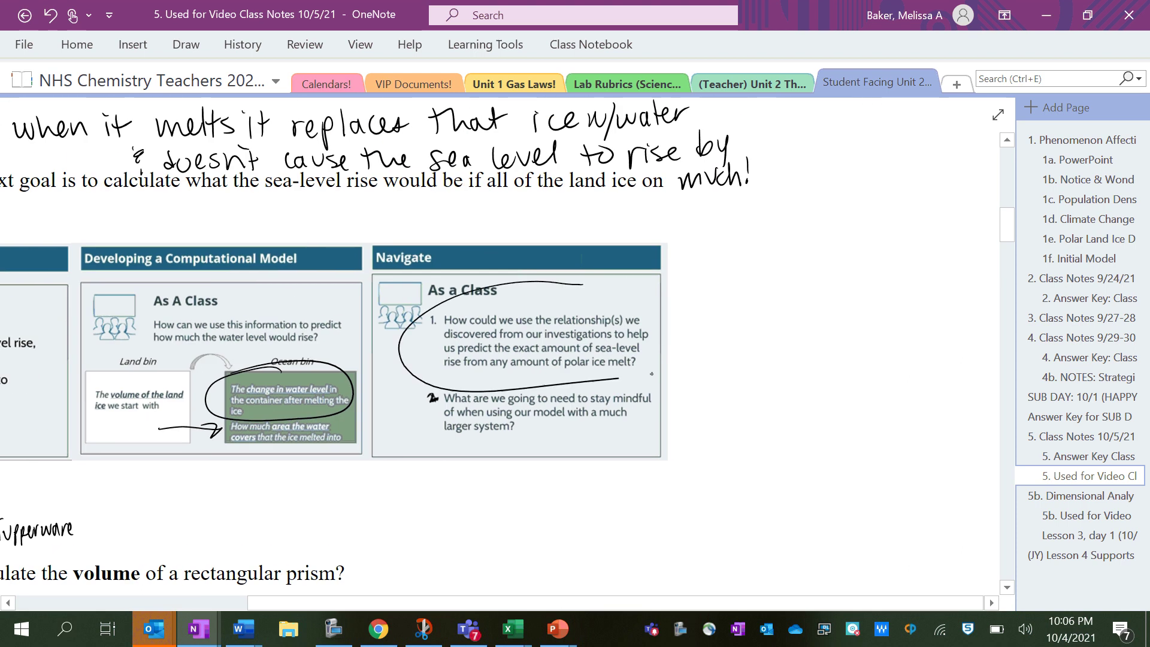
{"action": "left_click_drag", "start_coordinate": [652, 374], "coordinate": [575, 283]}
{"action": "mouse_move", "coordinate": [692, 264]}
{"action": "left_mouse_down"}
{"action": "mouse_move", "coordinate": [712, 324]}
{"action": "mouse_move", "coordinate": [723, 261]}
{"action": "left_mouse_up"}
{"action": "mouse_move", "coordinate": [730, 312]}
{"action": "left_mouse_down"}
{"action": "mouse_move", "coordinate": [759, 312]}
{"action": "mouse_move", "coordinate": [793, 323]}
{"action": "mouse_move", "coordinate": [747, 337]}
{"action": "mouse_move", "coordinate": [772, 342]}
{"action": "mouse_move", "coordinate": [848, 333]}
{"action": "mouse_move", "coordinate": [860, 305]}
{"action": "left_mouse_up"}
{"action": "mouse_move", "coordinate": [692, 443]}
{"action": "left_mouse_down"}
{"action": "mouse_move", "coordinate": [728, 429]}
{"action": "mouse_move", "coordinate": [725, 408]}
{"action": "mouse_move", "coordinate": [740, 425]}
{"action": "mouse_move", "coordinate": [786, 430]}
{"action": "left_mouse_up"}
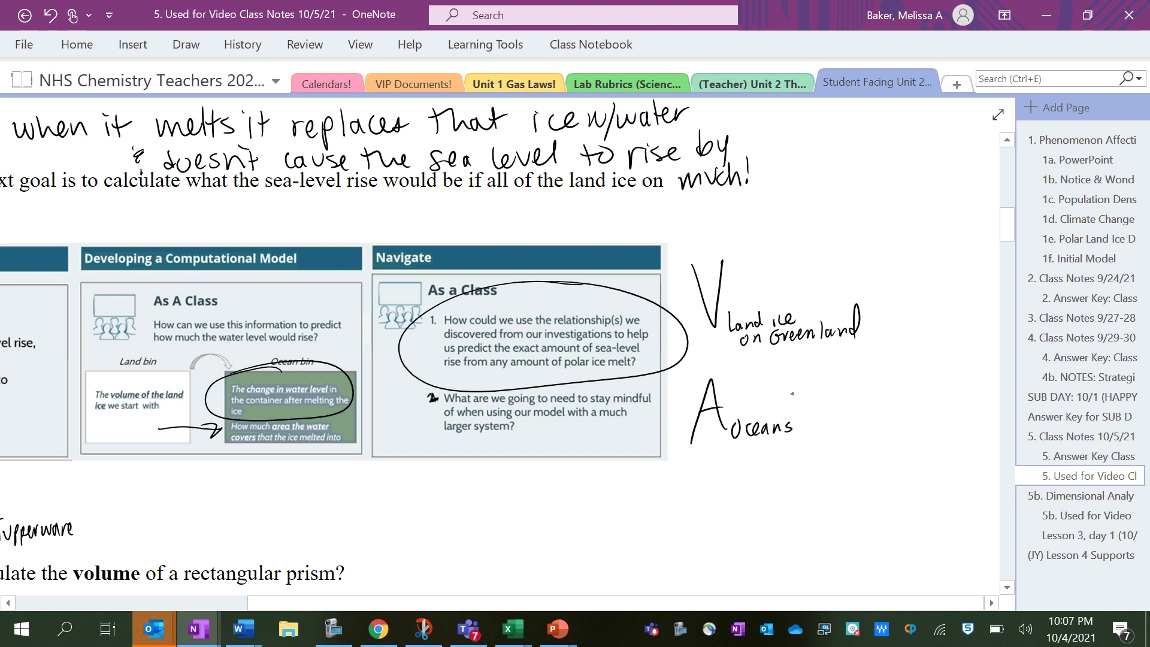
- Underline the much-larger-system question and write '#s much larger' under a down arrow
{"action": "left_click_drag", "start_coordinate": [433, 444], "coordinate": [619, 435]}
{"action": "scroll", "coordinate": [564, 428], "scroll_direction": "down", "scroll_amount": 3}
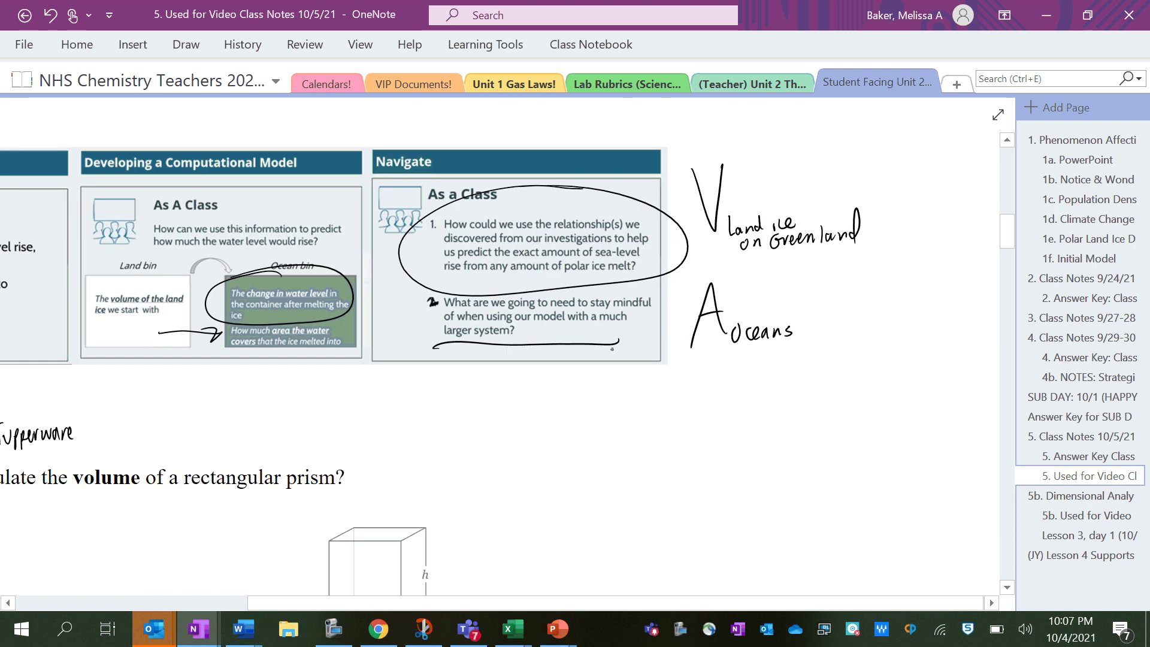
{"action": "mouse_move", "coordinate": [609, 348]}
{"action": "left_mouse_down"}
{"action": "mouse_move", "coordinate": [617, 388]}
{"action": "mouse_move", "coordinate": [602, 393]}
{"action": "left_mouse_up"}
{"action": "left_click_drag", "start_coordinate": [605, 409], "coordinate": [609, 437]}
{"action": "left_click_drag", "start_coordinate": [599, 422], "coordinate": [626, 428]}
{"action": "mouse_move", "coordinate": [639, 417]}
{"action": "left_mouse_down"}
{"action": "mouse_move", "coordinate": [630, 437]}
{"action": "mouse_move", "coordinate": [680, 420]}
{"action": "mouse_move", "coordinate": [692, 429]}
{"action": "left_mouse_up"}
{"action": "left_click_drag", "start_coordinate": [694, 415], "coordinate": [710, 428]}
{"action": "mouse_move", "coordinate": [727, 403]}
{"action": "left_mouse_down"}
{"action": "mouse_move", "coordinate": [728, 427]}
{"action": "mouse_move", "coordinate": [741, 426]}
{"action": "left_mouse_up"}
{"action": "mouse_move", "coordinate": [767, 401]}
{"action": "left_mouse_down"}
{"action": "mouse_move", "coordinate": [768, 426]}
{"action": "mouse_move", "coordinate": [806, 410]}
{"action": "mouse_move", "coordinate": [808, 432]}
{"action": "left_mouse_up"}
{"action": "left_click_drag", "start_coordinate": [820, 416], "coordinate": [857, 401]}
- Sketch a landmass with a wavy ice top beside the Greenland note and circle 'A oceans'
{"action": "scroll", "coordinate": [757, 452], "scroll_direction": "right", "scroll_amount": 3}
{"action": "scroll", "coordinate": [758, 451], "scroll_direction": "up", "scroll_amount": 1}
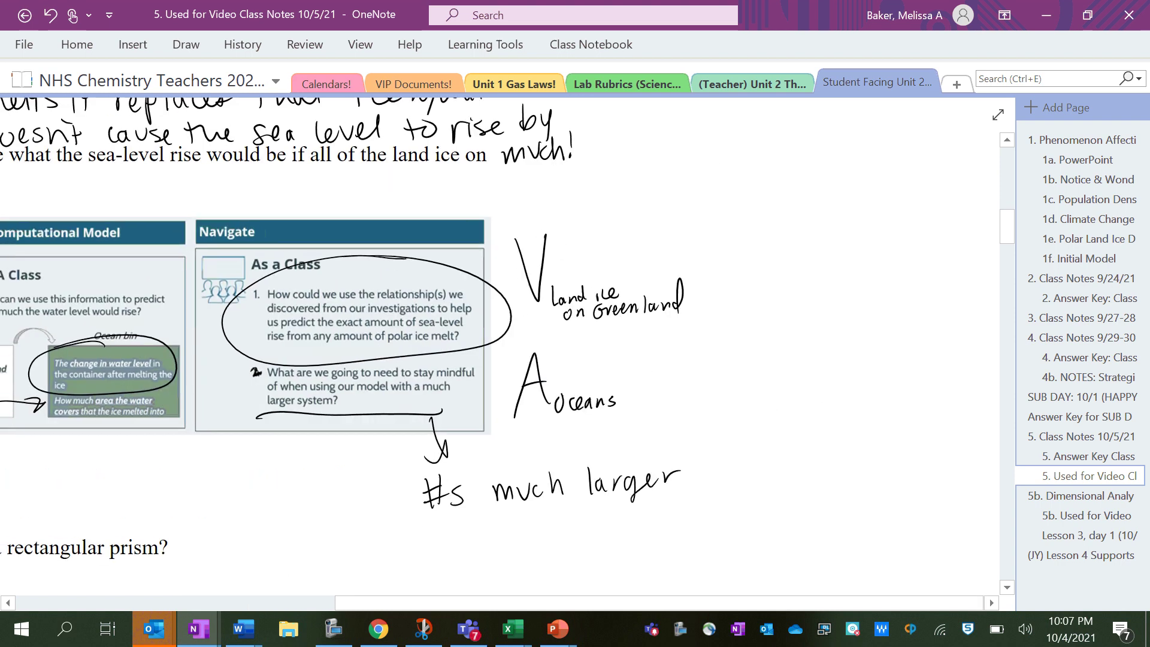
{"action": "mouse_move", "coordinate": [679, 251]}
{"action": "left_mouse_down"}
{"action": "mouse_move", "coordinate": [584, 246]}
{"action": "mouse_move", "coordinate": [734, 274]}
{"action": "left_mouse_up"}
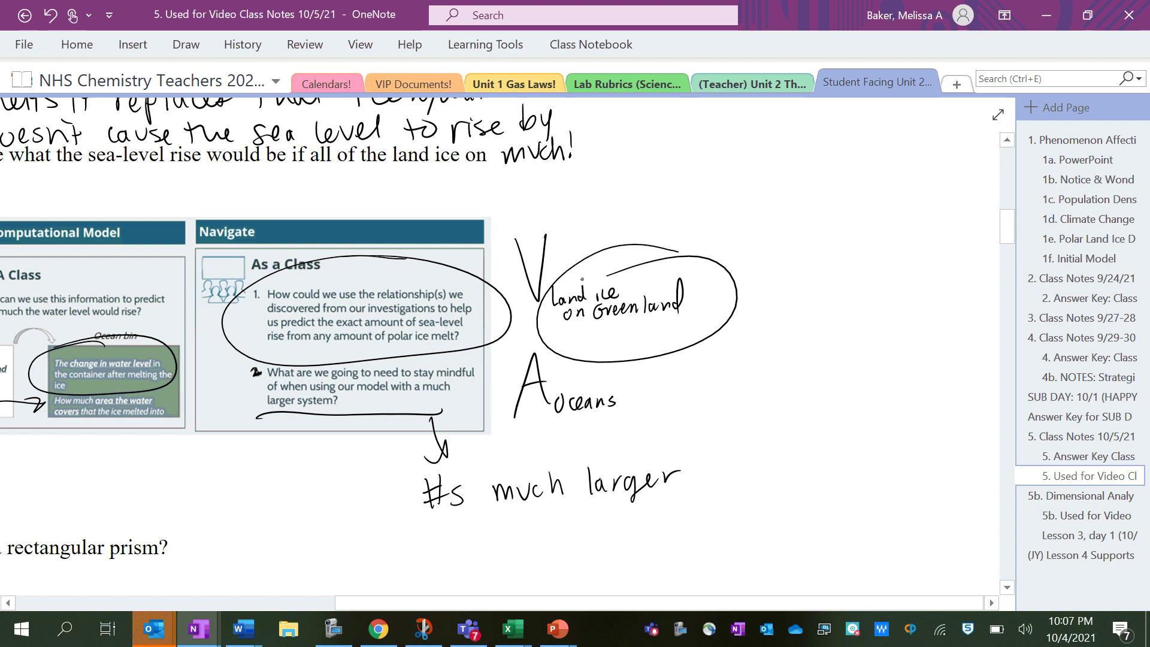
{"action": "left_click_drag", "start_coordinate": [752, 216], "coordinate": [750, 313]}
{"action": "mouse_move", "coordinate": [752, 215]}
{"action": "left_mouse_down"}
{"action": "mouse_move", "coordinate": [805, 243]}
{"action": "mouse_move", "coordinate": [858, 223]}
{"action": "left_mouse_up"}
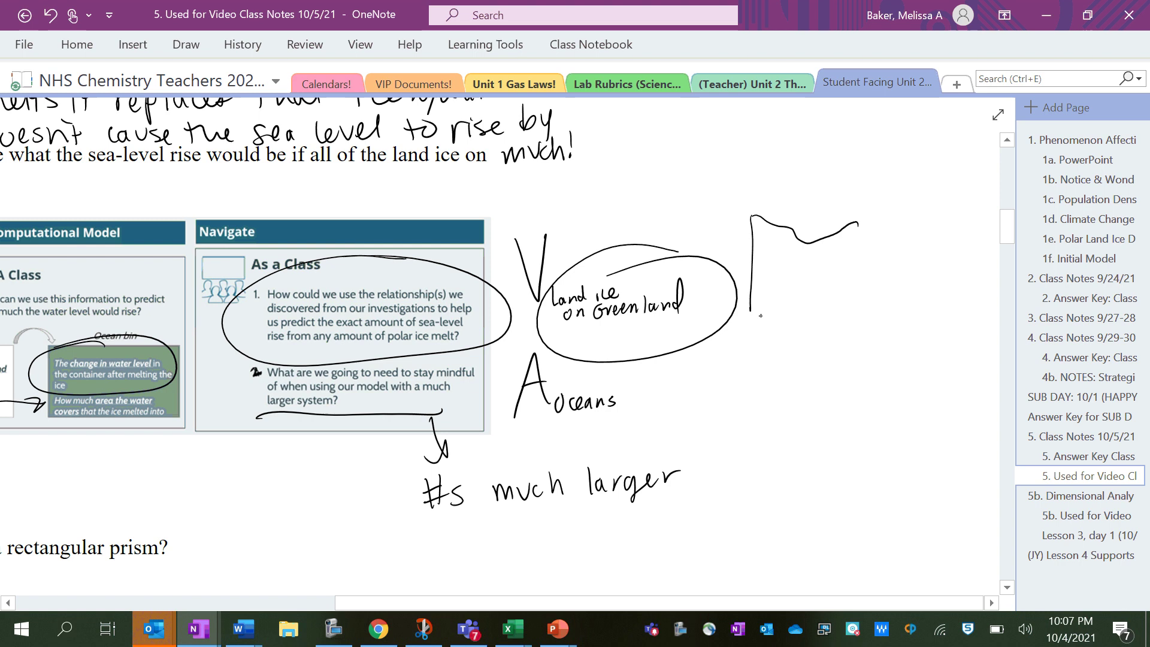
{"action": "left_click_drag", "start_coordinate": [752, 309], "coordinate": [941, 297]}
{"action": "mouse_move", "coordinate": [857, 223]}
{"action": "left_mouse_down"}
{"action": "mouse_move", "coordinate": [895, 238]}
{"action": "mouse_move", "coordinate": [906, 200]}
{"action": "mouse_move", "coordinate": [937, 184]}
{"action": "mouse_move", "coordinate": [955, 199]}
{"action": "mouse_move", "coordinate": [976, 242]}
{"action": "left_mouse_up"}
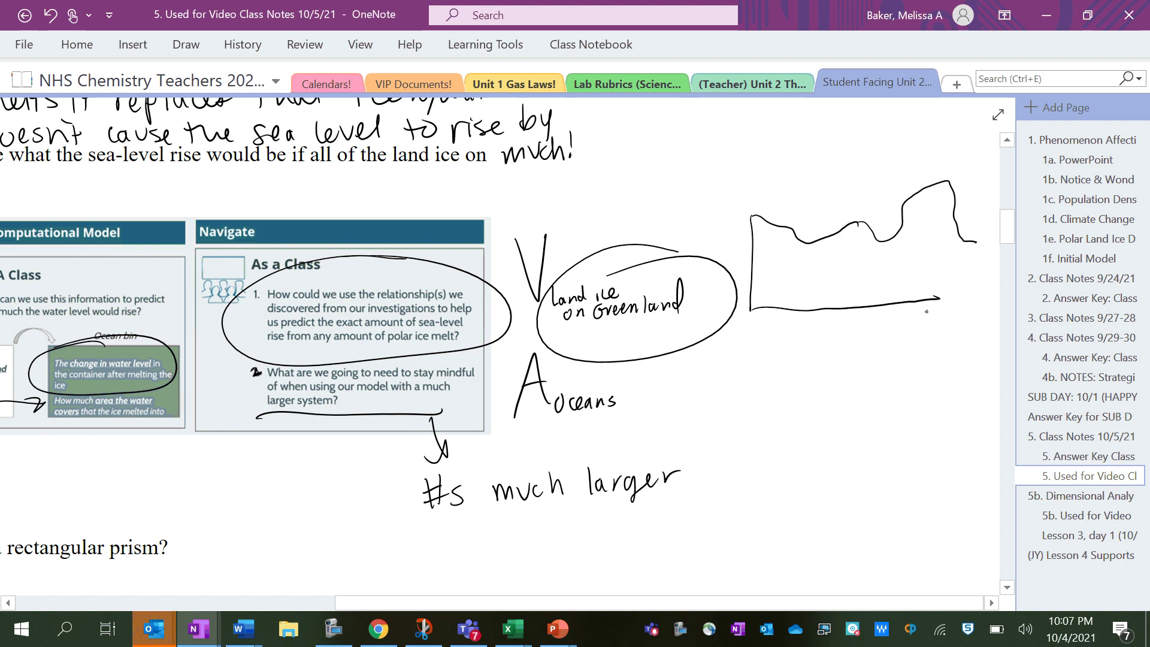
{"action": "mouse_move", "coordinate": [938, 298]}
{"action": "left_mouse_down"}
{"action": "mouse_move", "coordinate": [981, 299]}
{"action": "mouse_move", "coordinate": [974, 240]}
{"action": "left_mouse_up"}
{"action": "left_click_drag", "start_coordinate": [539, 346], "coordinate": [484, 366]}
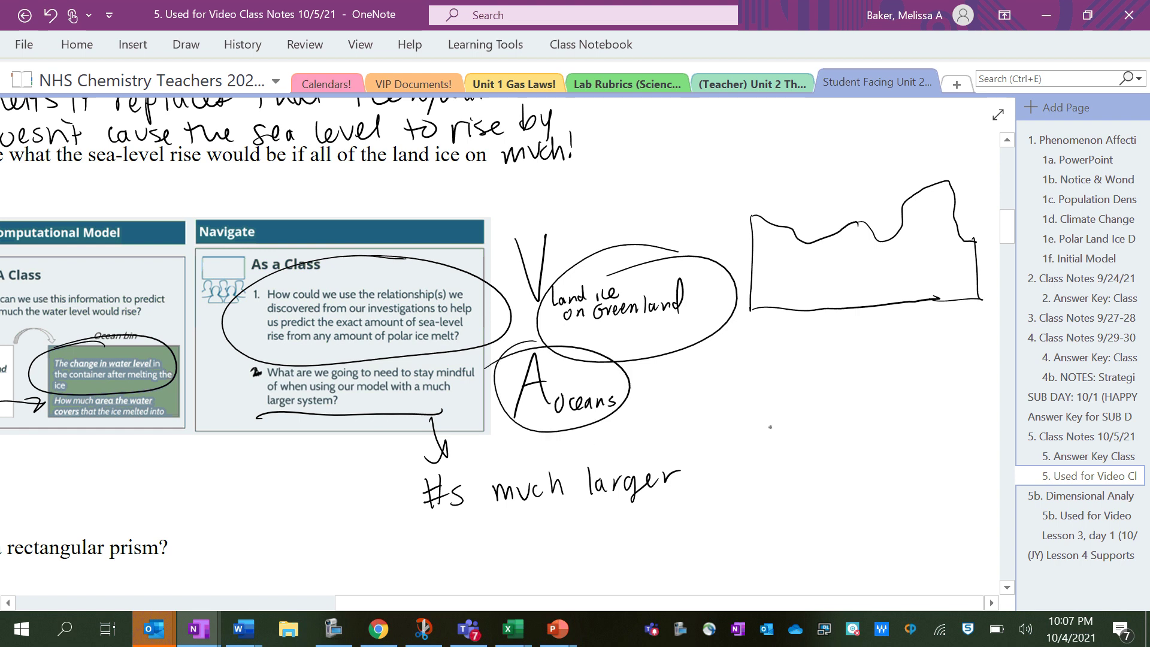
{"action": "left_click_drag", "start_coordinate": [766, 394], "coordinate": [826, 367]}
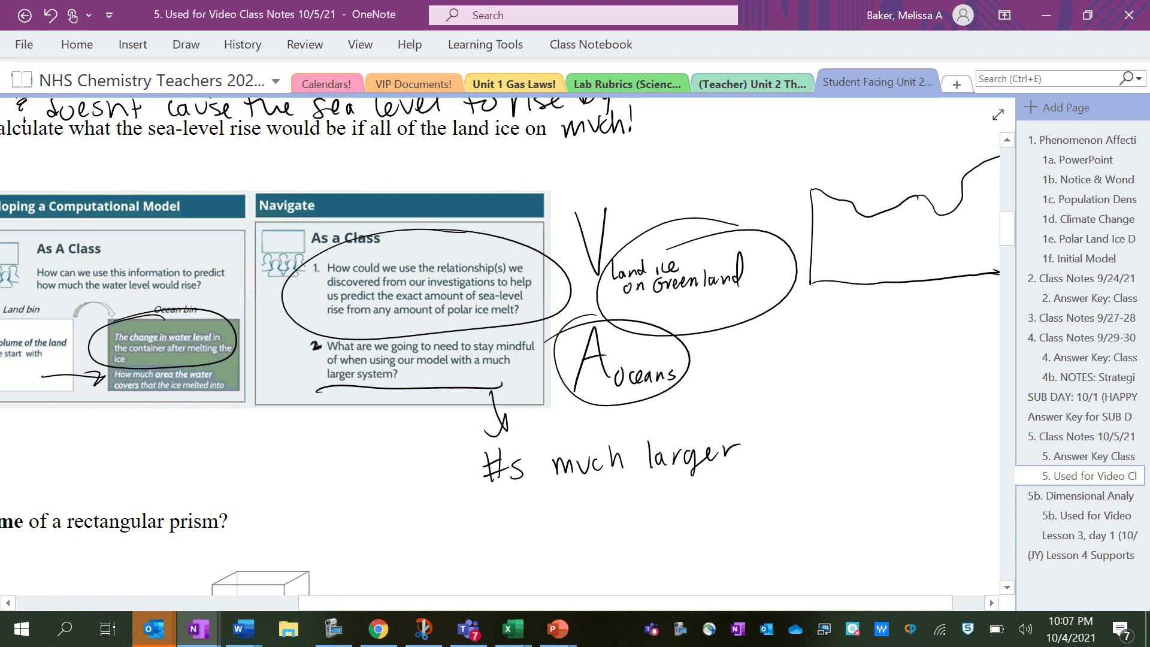
{"action": "mouse_move", "coordinate": [539, 419]}
{"action": "left_mouse_down"}
{"action": "mouse_move", "coordinate": [665, 399]}
{"action": "mouse_move", "coordinate": [909, 327]}
{"action": "mouse_move", "coordinate": [974, 274]}
{"action": "left_mouse_up"}
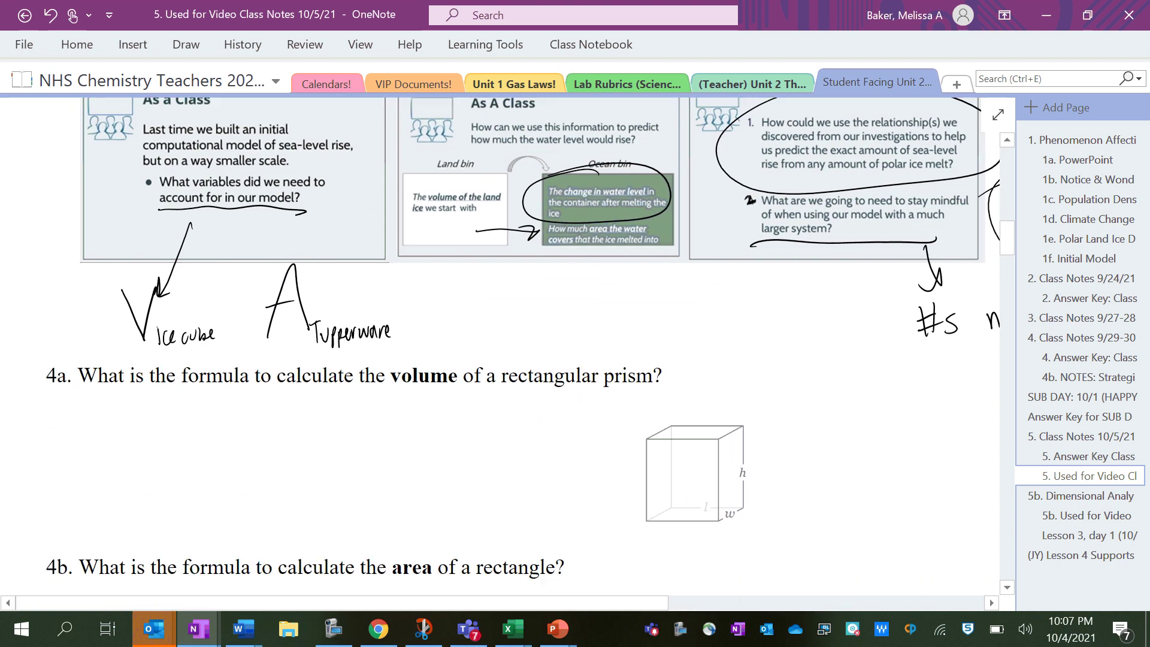
- Handwrite 'V = L x W x H' under question 4a
{"action": "scroll", "coordinate": [500, 353], "scroll_direction": "down", "scroll_amount": 2}
{"action": "scroll", "coordinate": [500, 347], "scroll_direction": "down", "scroll_amount": 2}
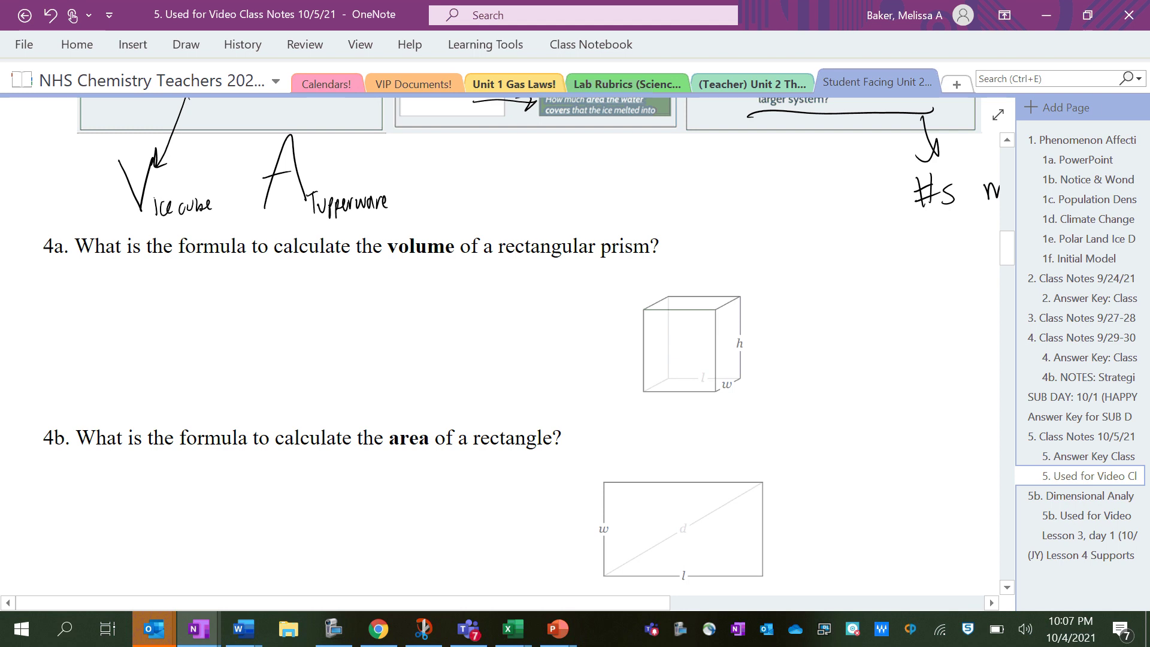
{"action": "left_click_drag", "start_coordinate": [84, 278], "coordinate": [157, 267]}
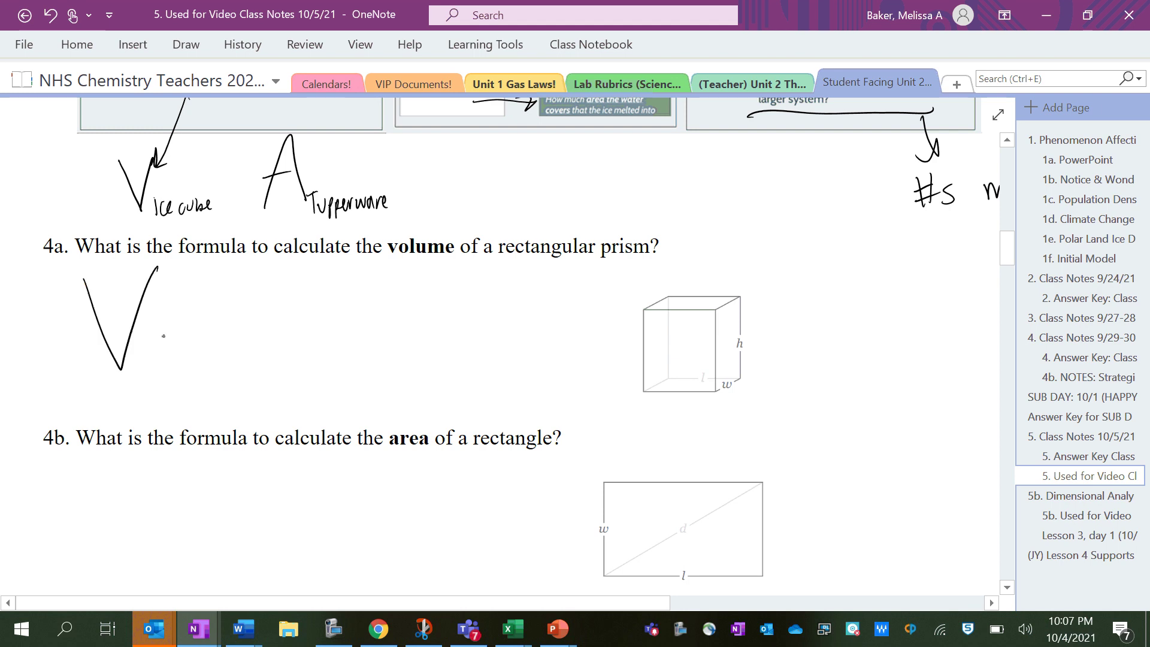
{"action": "left_click_drag", "start_coordinate": [158, 329], "coordinate": [169, 326]}
{"action": "left_click", "coordinate": [165, 333]}
{"action": "left_click", "coordinate": [161, 341]}
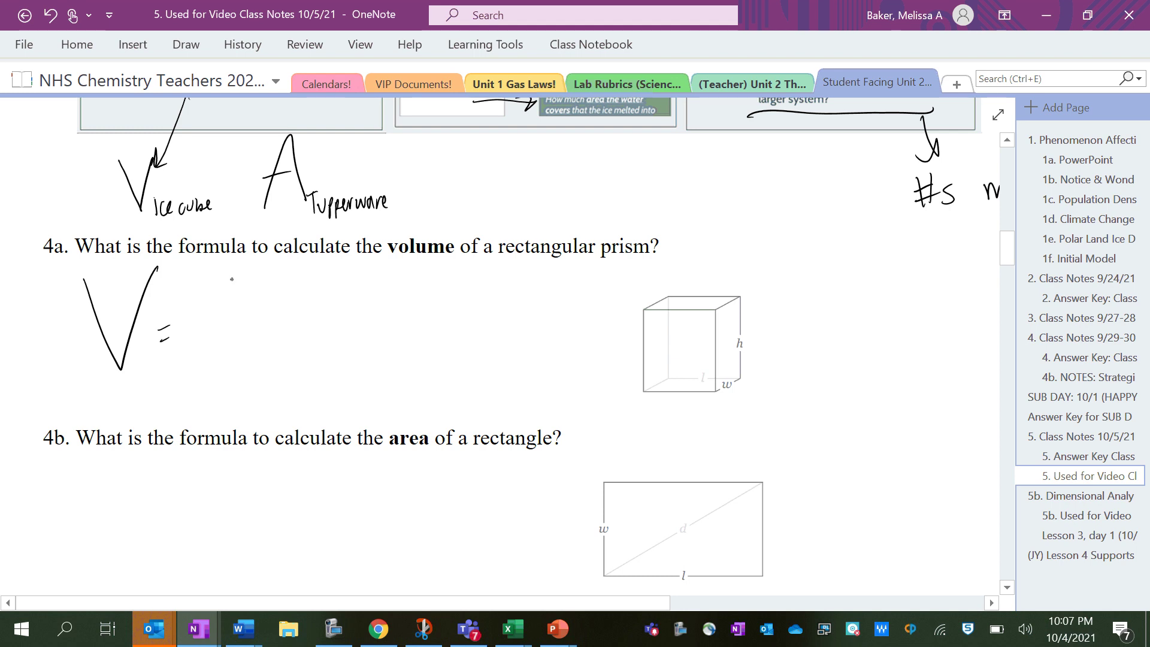
{"action": "left_click_drag", "start_coordinate": [214, 282], "coordinate": [245, 362]}
{"action": "mouse_move", "coordinate": [270, 318]}
{"action": "left_mouse_down"}
{"action": "mouse_move", "coordinate": [292, 337]}
{"action": "mouse_move", "coordinate": [267, 340]}
{"action": "left_mouse_up"}
{"action": "mouse_move", "coordinate": [313, 291]}
{"action": "left_mouse_down"}
{"action": "mouse_move", "coordinate": [321, 306]}
{"action": "mouse_move", "coordinate": [381, 274]}
{"action": "mouse_move", "coordinate": [423, 330]}
{"action": "mouse_move", "coordinate": [400, 330]}
{"action": "left_mouse_up"}
{"action": "left_click_drag", "start_coordinate": [452, 273], "coordinate": [460, 355]}
{"action": "left_click_drag", "start_coordinate": [496, 273], "coordinate": [500, 352]}
{"action": "left_click_drag", "start_coordinate": [459, 318], "coordinate": [492, 308]}
- Handwrite 'A = L x W' under question 4b
{"action": "scroll", "coordinate": [497, 345], "scroll_direction": "down", "scroll_amount": 2}
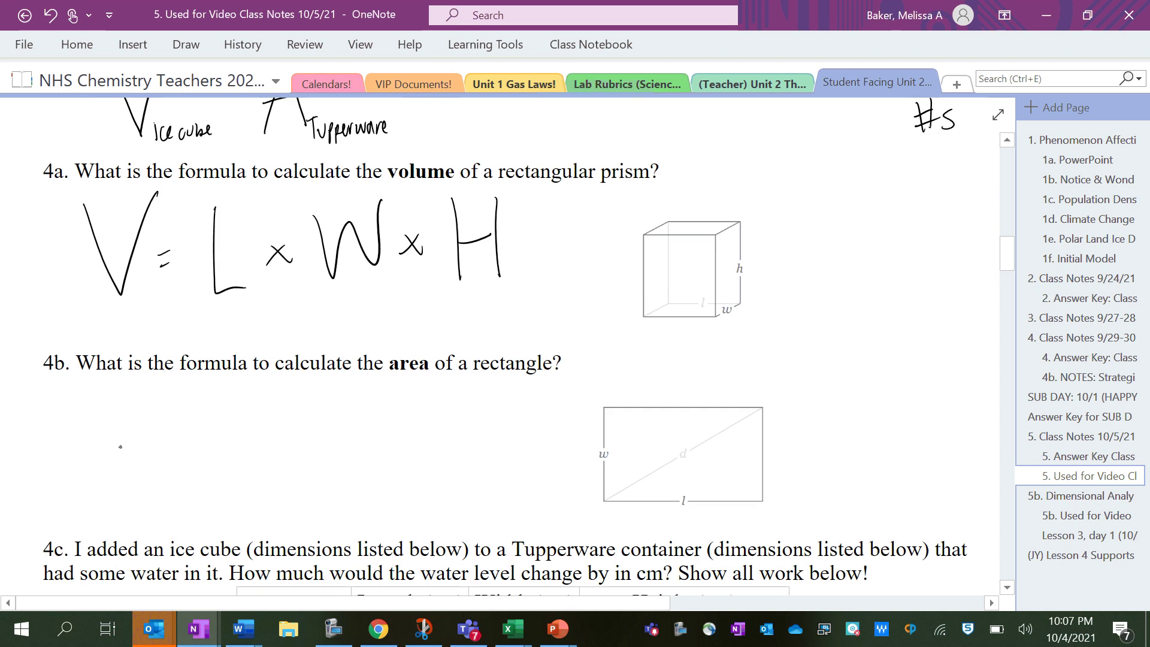
{"action": "mouse_move", "coordinate": [83, 502]}
{"action": "left_mouse_down"}
{"action": "mouse_move", "coordinate": [119, 409]}
{"action": "mouse_move", "coordinate": [153, 503]}
{"action": "left_mouse_up"}
{"action": "left_click_drag", "start_coordinate": [90, 466], "coordinate": [140, 444]}
{"action": "mouse_move", "coordinate": [229, 407]}
{"action": "left_mouse_down"}
{"action": "mouse_move", "coordinate": [275, 478]}
{"action": "mouse_move", "coordinate": [304, 458]}
{"action": "left_mouse_up"}
{"action": "mouse_move", "coordinate": [301, 439]}
{"action": "left_mouse_down"}
{"action": "mouse_move", "coordinate": [371, 453]}
{"action": "mouse_move", "coordinate": [397, 403]}
{"action": "left_mouse_up"}
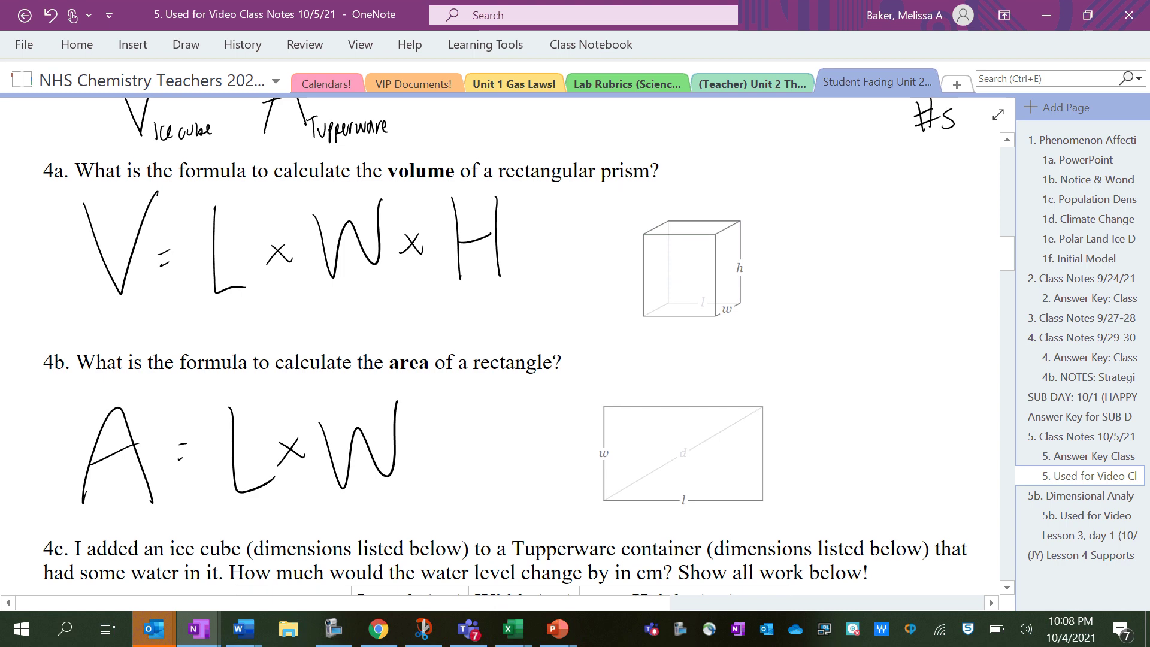
- Ink multiplication marks between the ice cube dimensions in the 4c table
{"action": "scroll", "coordinate": [397, 403], "scroll_direction": "down", "scroll_amount": 3}
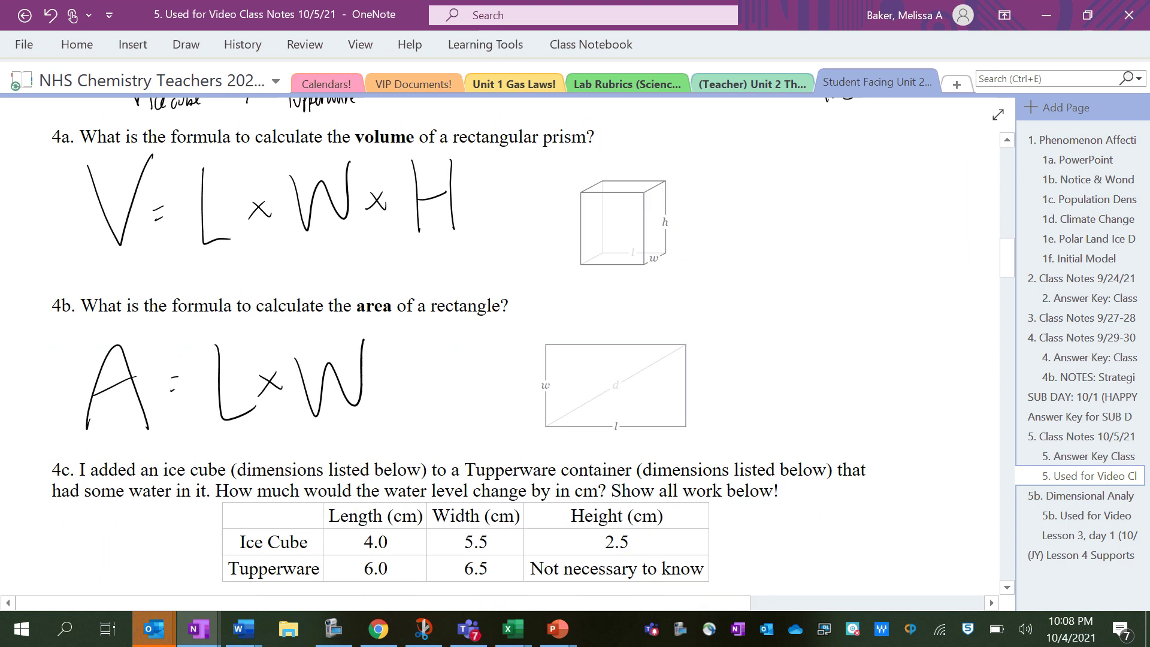
{"action": "scroll", "coordinate": [503, 353], "scroll_direction": "down", "scroll_amount": 3}
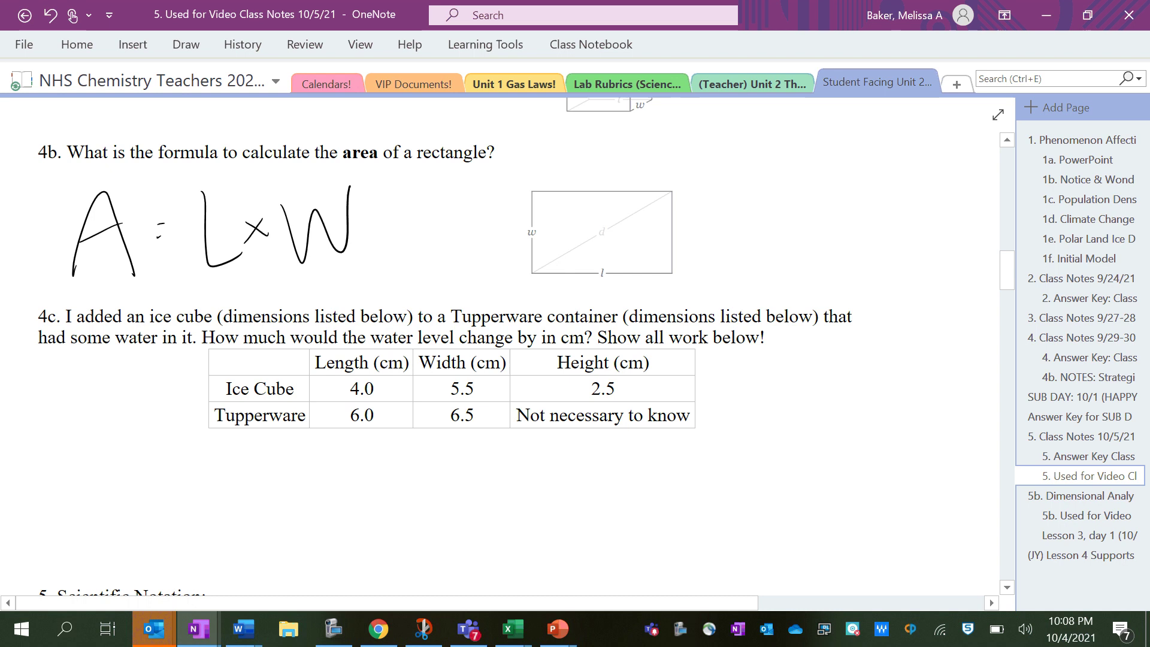
{"action": "mouse_move", "coordinate": [403, 382]}
{"action": "left_mouse_down"}
{"action": "mouse_move", "coordinate": [423, 395]}
{"action": "mouse_move", "coordinate": [402, 396]}
{"action": "left_mouse_up"}
{"action": "mouse_move", "coordinate": [501, 382]}
{"action": "left_mouse_down"}
{"action": "mouse_move", "coordinate": [515, 397]}
{"action": "mouse_move", "coordinate": [497, 398]}
{"action": "left_mouse_up"}
- Type 'Volume = 4.0x5.5x2.5=55 cm^3' and 'Area= 6.0x6.5=39 cm^2' below the table
{"action": "left_click", "coordinate": [124, 470]}
{"action": "type", "text": "Volume "}
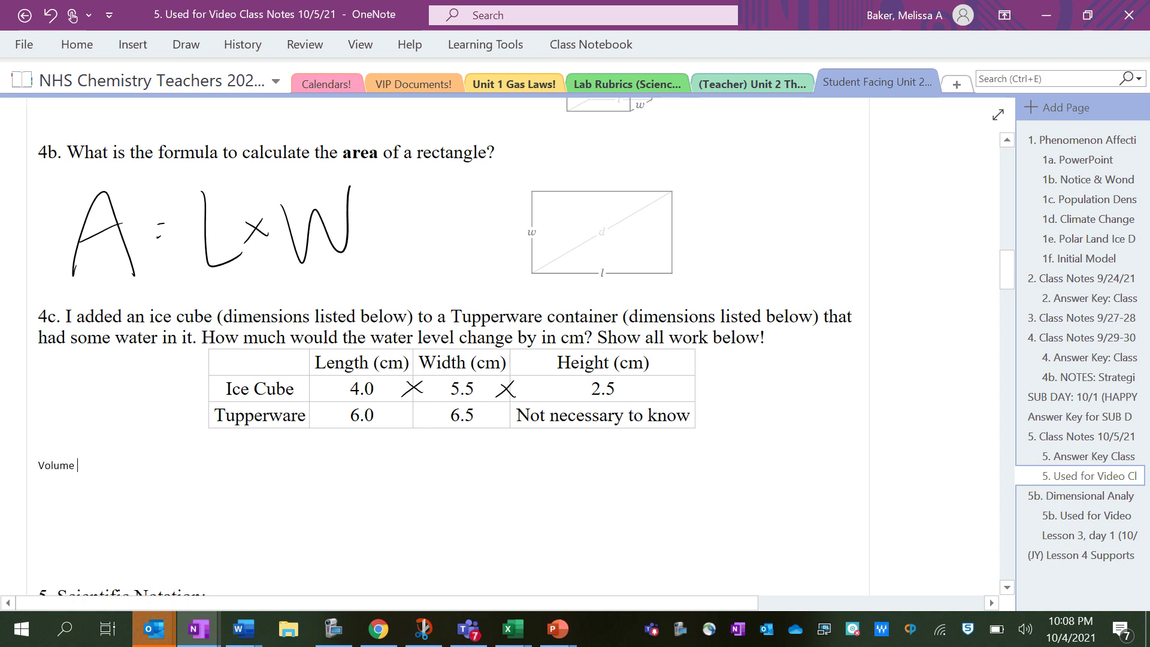
{"action": "type", "text": "= 4.0x5.5x2.5=55 cm^3"}
{"action": "key", "text": "Return"}
{"action": "type", "text": "Area"}
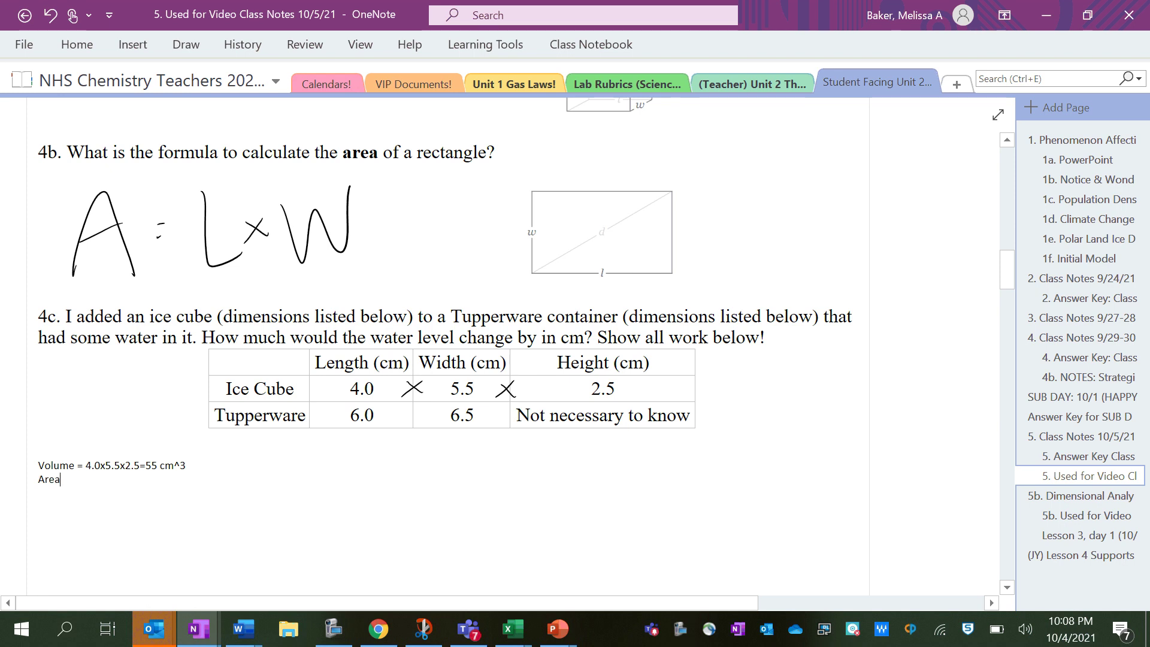
{"action": "type", "text": "= 6.0x6."}
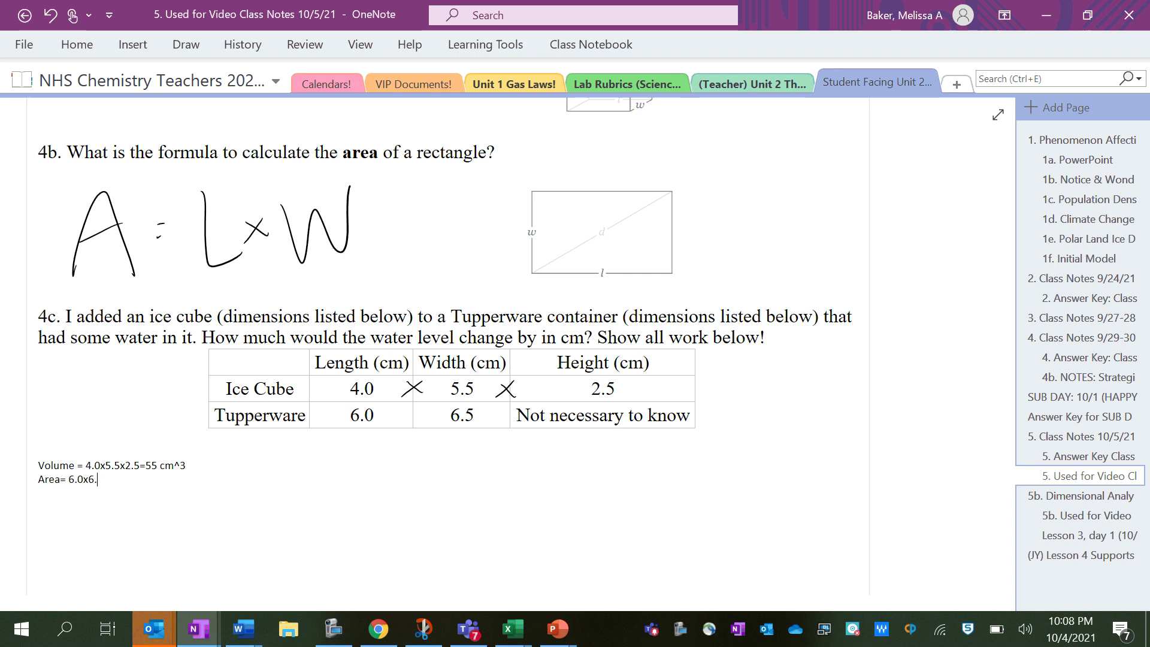
{"action": "type", "text": "5=39"}
{"action": "key", "text": "Return"}
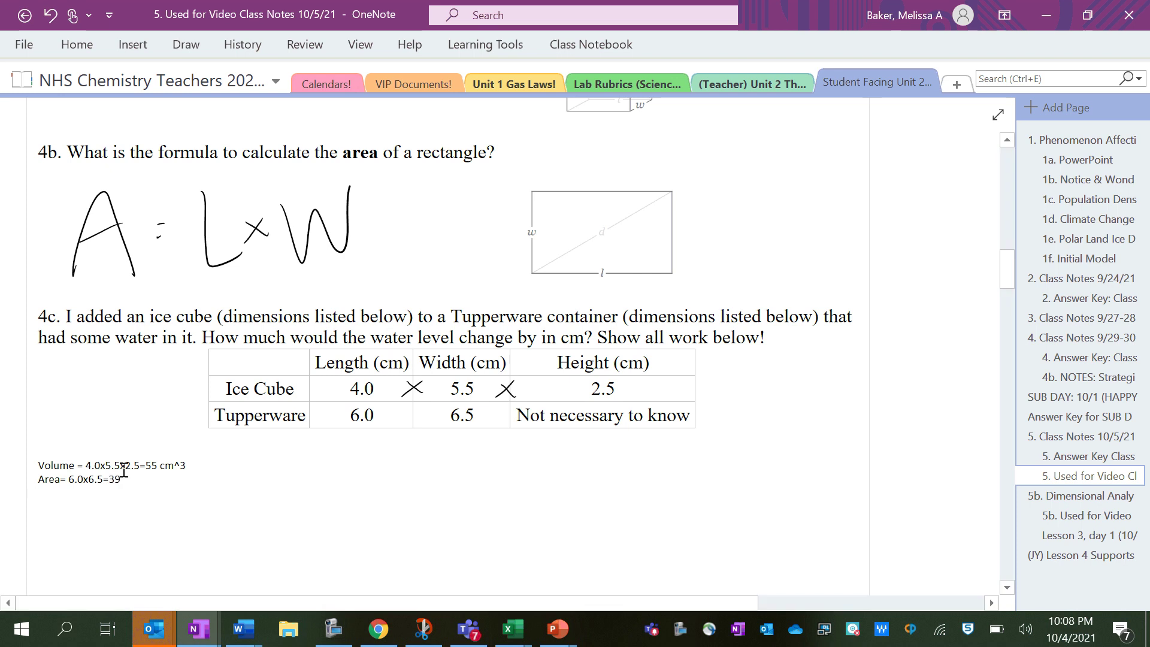
{"action": "key", "text": "BackSpace"}
{"action": "type", "text": "cm^2"}
- Add the typed line '55/39=1.4103 cm' below the area line
{"action": "scroll", "coordinate": [174, 496], "scroll_direction": "down", "scroll_amount": 1}
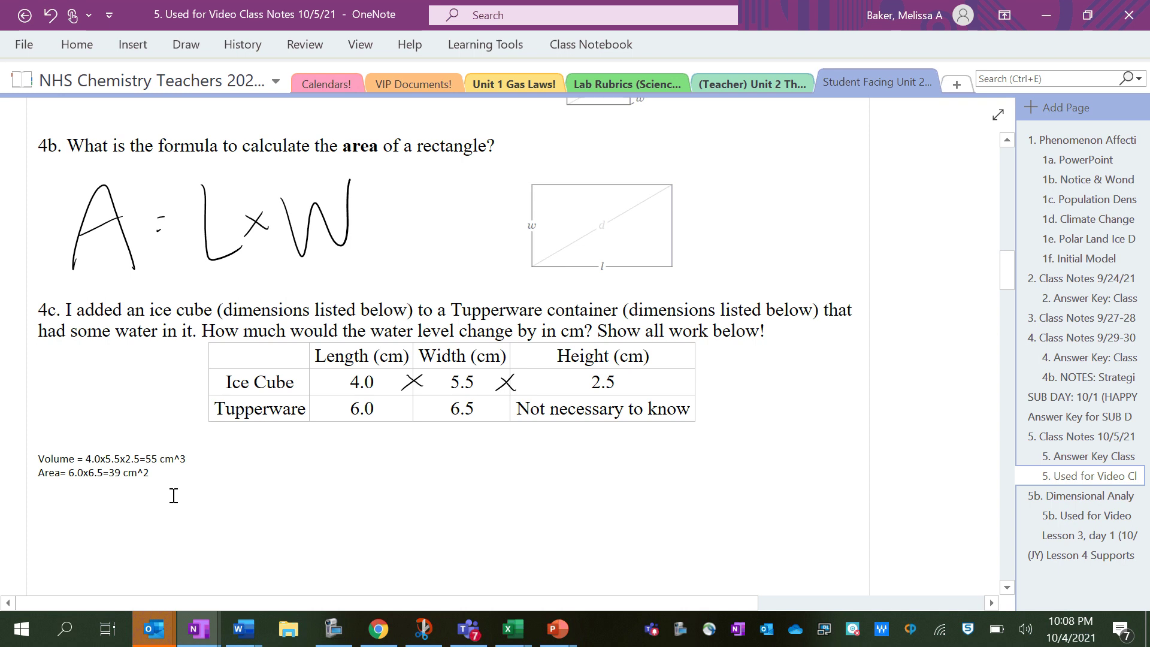
{"action": "key", "text": "Return"}
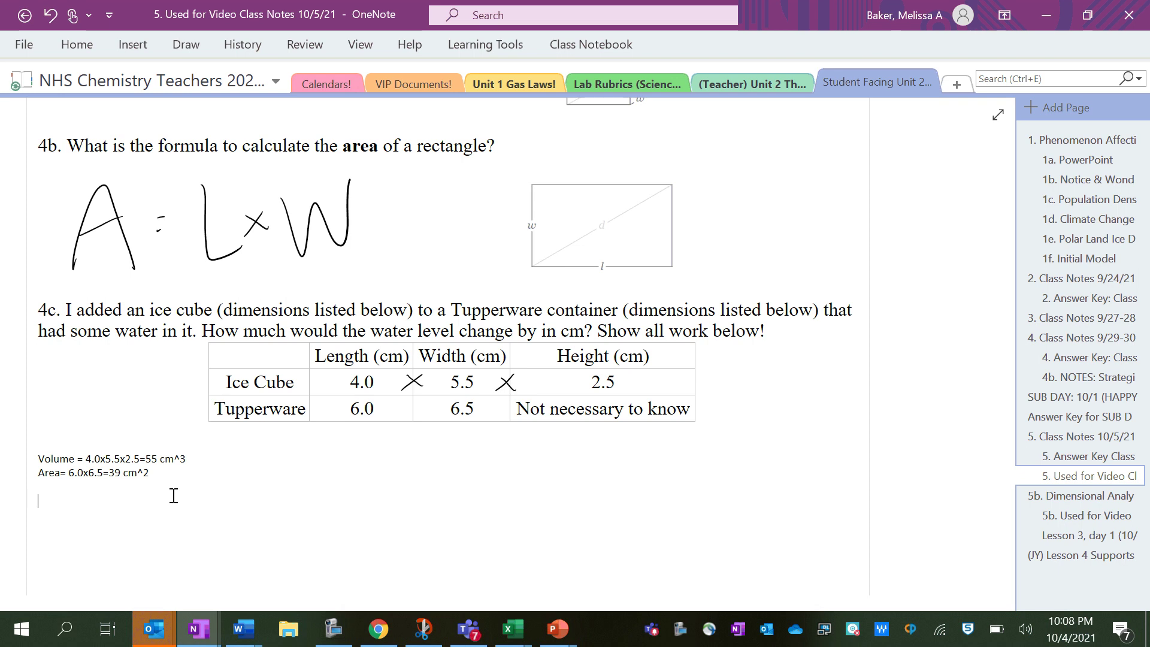
{"action": "type", "text": "55/39=1.4103"}
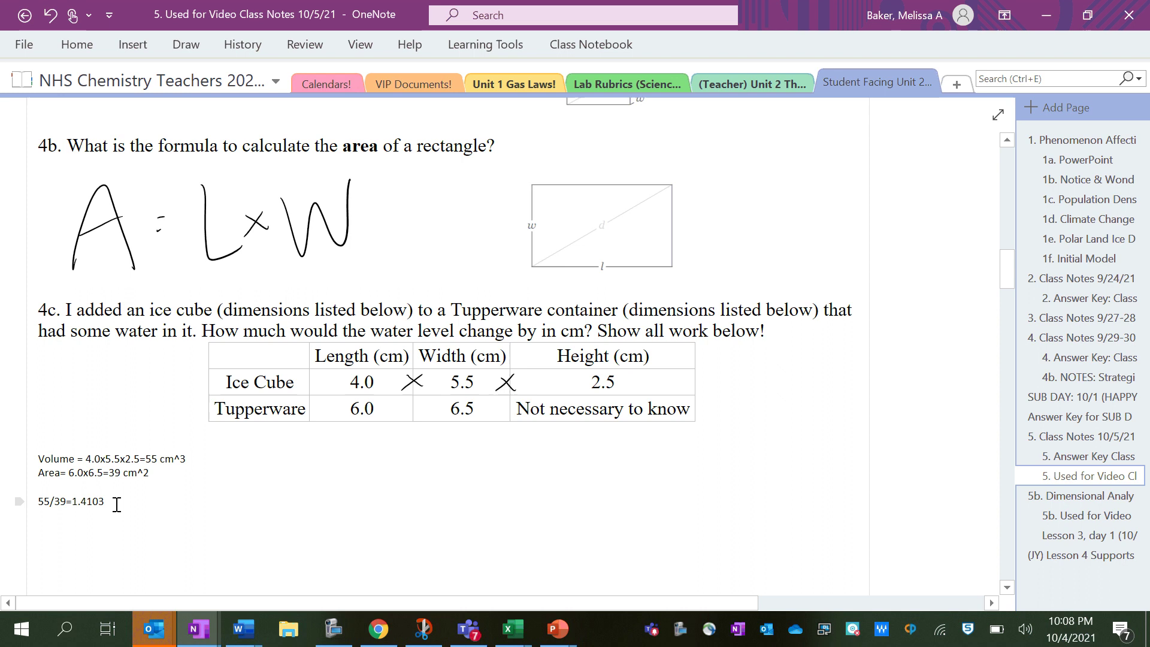
{"action": "type", "text": " cm"}
- Handwrite 55 cm³ over a fraction bar with 39 below it
{"action": "mouse_move", "coordinate": [332, 442]}
{"action": "left_mouse_down"}
{"action": "mouse_move", "coordinate": [307, 455]}
{"action": "mouse_move", "coordinate": [312, 478]}
{"action": "mouse_move", "coordinate": [362, 442]}
{"action": "mouse_move", "coordinate": [343, 476]}
{"action": "mouse_move", "coordinate": [396, 478]}
{"action": "left_mouse_up"}
{"action": "left_click_drag", "start_coordinate": [404, 460], "coordinate": [432, 478]}
{"action": "left_click_drag", "start_coordinate": [435, 436], "coordinate": [437, 453]}
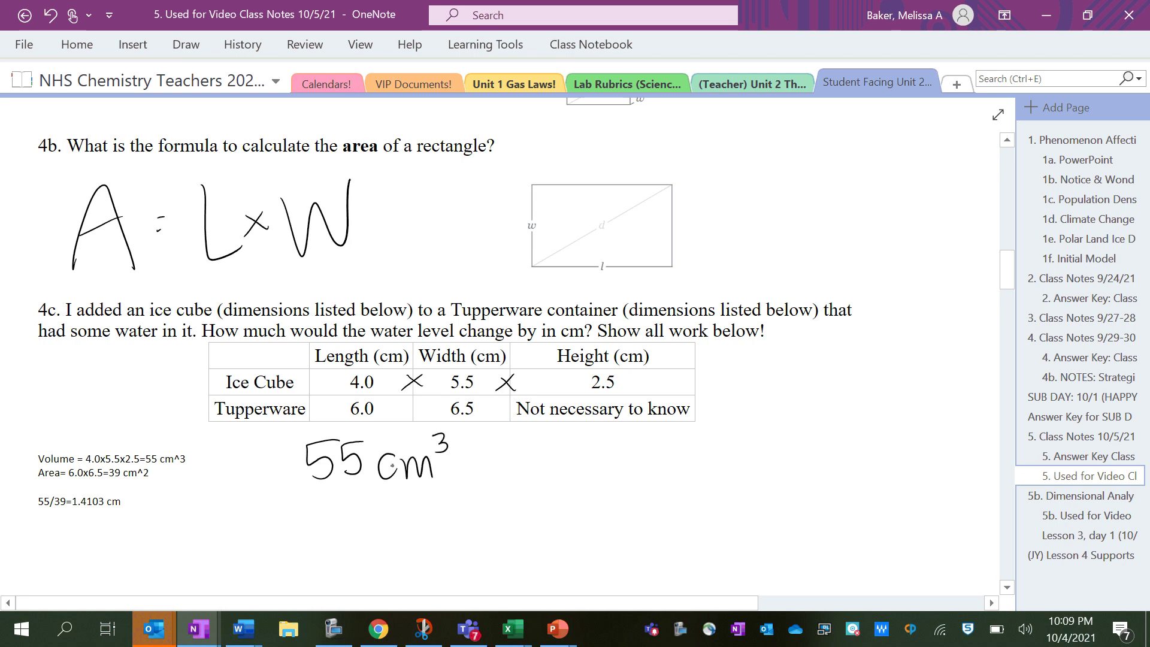
{"action": "left_click_drag", "start_coordinate": [270, 496], "coordinate": [460, 487]}
{"action": "mouse_move", "coordinate": [312, 509]}
{"action": "left_mouse_down"}
{"action": "mouse_move", "coordinate": [331, 521]}
{"action": "mouse_move", "coordinate": [316, 541]}
{"action": "left_mouse_up"}
{"action": "mouse_move", "coordinate": [348, 507]}
{"action": "left_mouse_down"}
{"action": "mouse_move", "coordinate": [360, 503]}
{"action": "mouse_move", "coordinate": [360, 544]}
{"action": "mouse_move", "coordinate": [434, 531]}
{"action": "mouse_move", "coordinate": [457, 508]}
{"action": "left_mouse_up"}
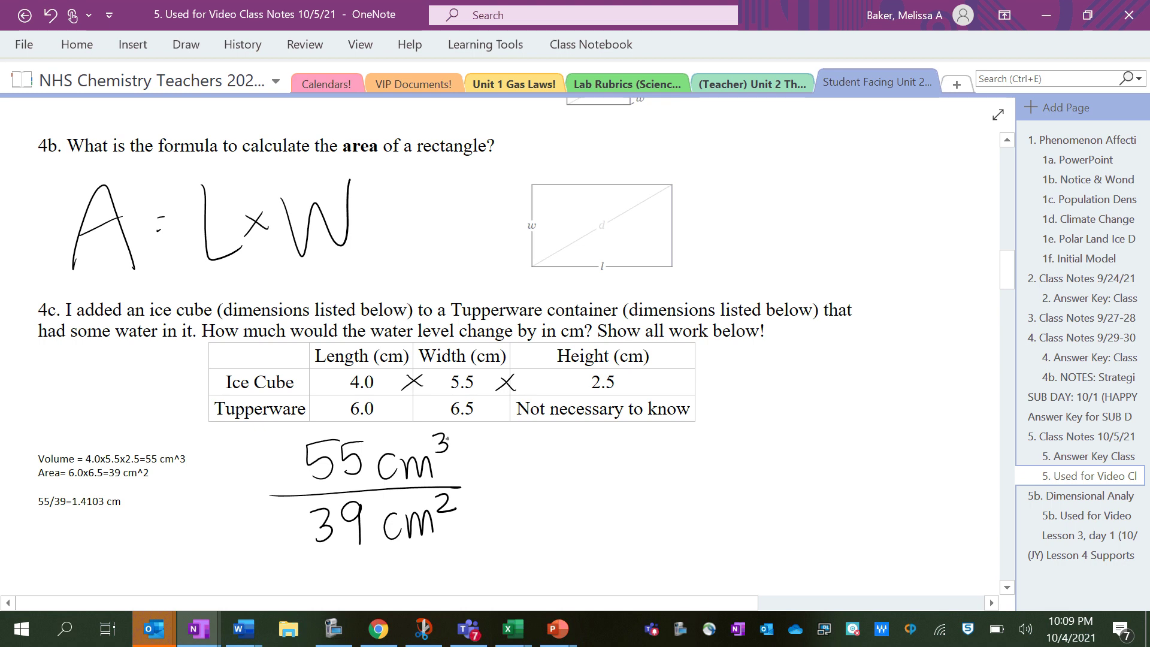
- Expand the units to cm×cm×cm over cm×cm, cross out matching cm and circle the remaining cm
{"action": "left_click_drag", "start_coordinate": [437, 438], "coordinate": [446, 469]}
{"action": "mouse_move", "coordinate": [478, 450]}
{"action": "left_mouse_down"}
{"action": "mouse_move", "coordinate": [473, 474]}
{"action": "mouse_move", "coordinate": [513, 463]}
{"action": "mouse_move", "coordinate": [516, 478]}
{"action": "left_mouse_up"}
{"action": "left_click_drag", "start_coordinate": [526, 458], "coordinate": [538, 473]}
{"action": "mouse_move", "coordinate": [537, 458]}
{"action": "left_mouse_down"}
{"action": "mouse_move", "coordinate": [526, 474]}
{"action": "mouse_move", "coordinate": [597, 481]}
{"action": "left_mouse_up"}
{"action": "left_click_drag", "start_coordinate": [462, 486], "coordinate": [619, 485]}
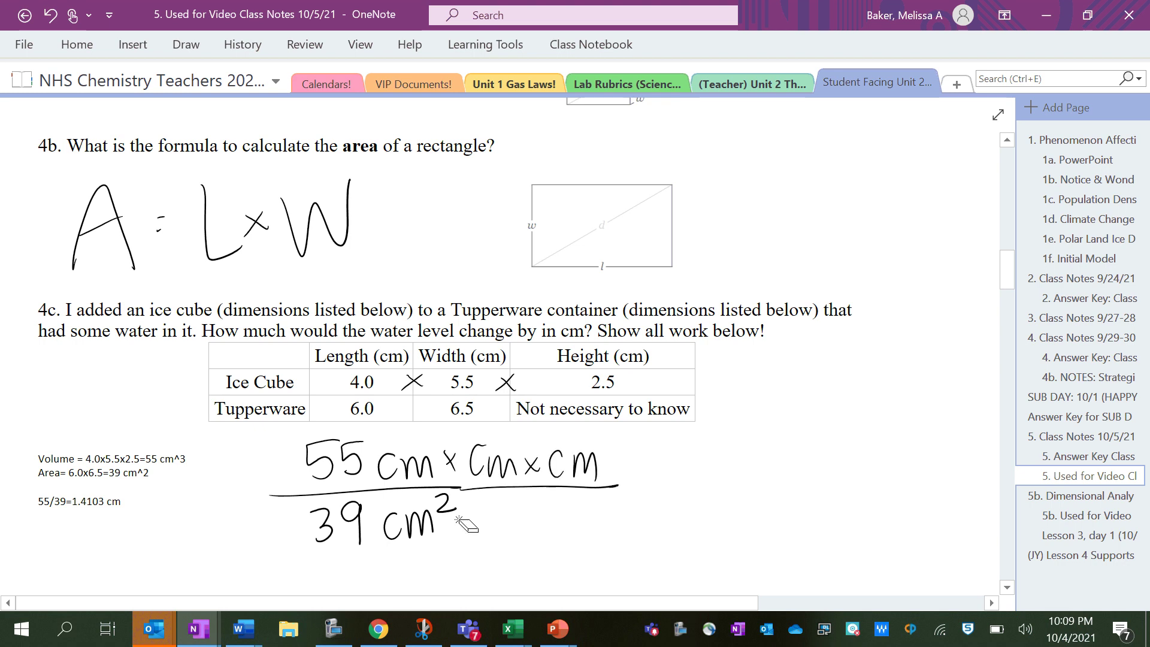
{"action": "mouse_move", "coordinate": [441, 506]}
{"action": "left_mouse_down"}
{"action": "mouse_move", "coordinate": [458, 499]}
{"action": "mouse_move", "coordinate": [462, 530]}
{"action": "left_mouse_up"}
{"action": "mouse_move", "coordinate": [463, 515]}
{"action": "left_mouse_down"}
{"action": "mouse_move", "coordinate": [454, 529]}
{"action": "mouse_move", "coordinate": [486, 536]}
{"action": "mouse_move", "coordinate": [527, 515]}
{"action": "mouse_move", "coordinate": [539, 534]}
{"action": "left_mouse_up"}
{"action": "left_click_drag", "start_coordinate": [424, 441], "coordinate": [394, 571]}
{"action": "left_click_drag", "start_coordinate": [526, 438], "coordinate": [496, 565]}
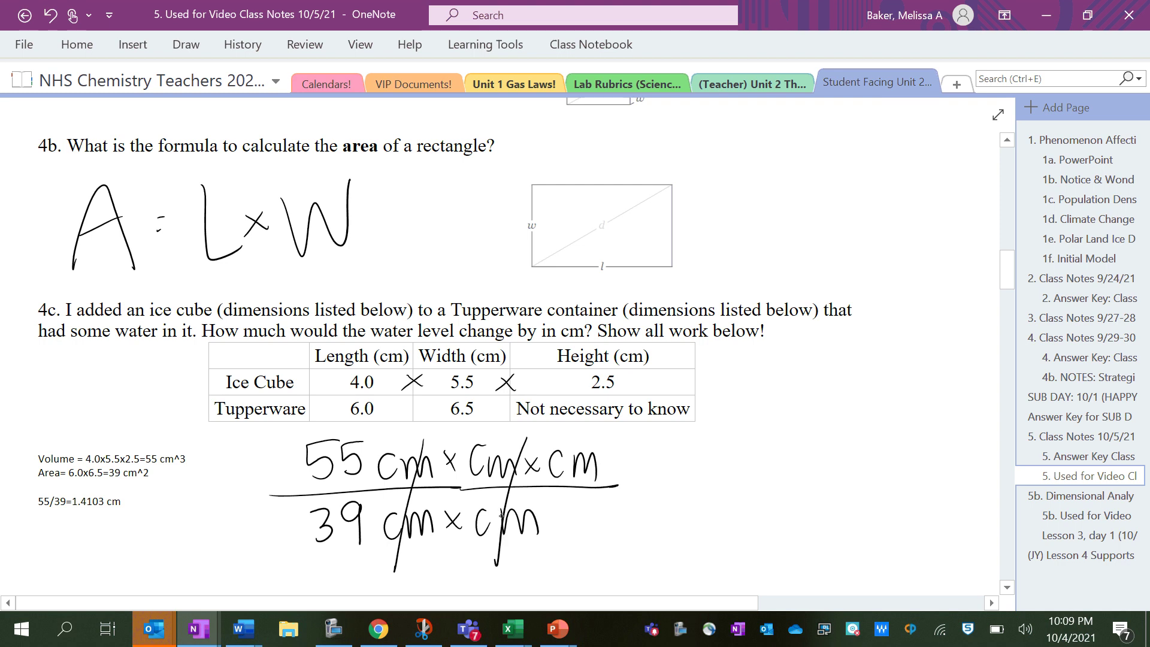
{"action": "left_click_drag", "start_coordinate": [580, 438], "coordinate": [563, 439]}
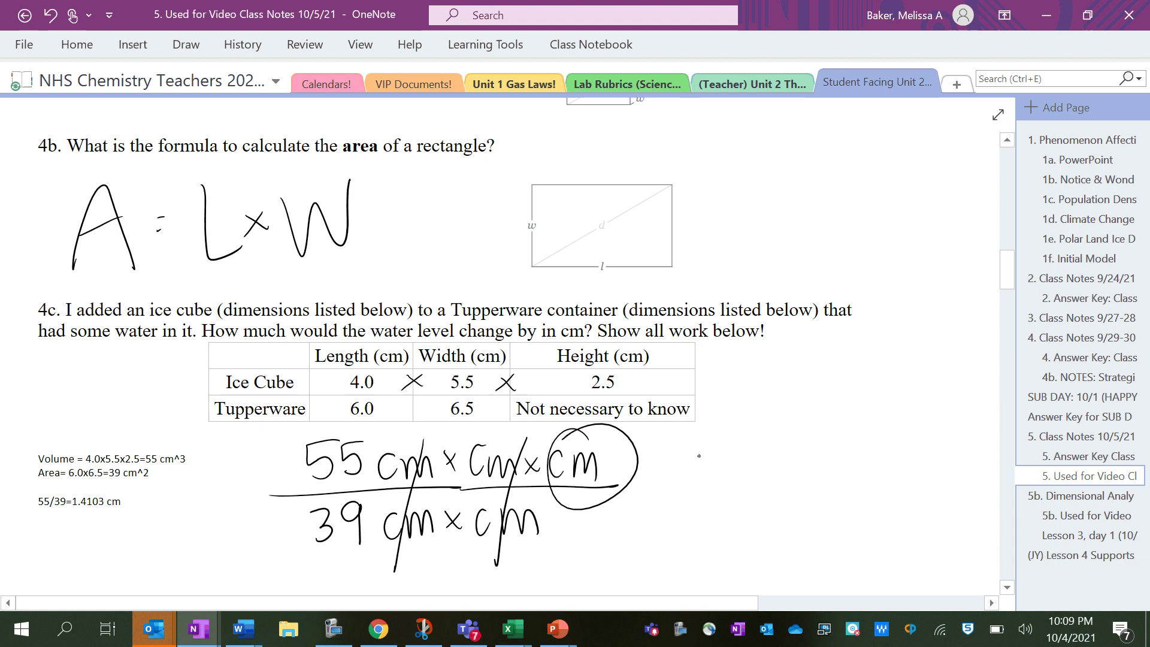
- Handwrite 55/39 = 1.4 cm and box the answer
{"action": "mouse_move", "coordinate": [704, 439]}
{"action": "left_mouse_down"}
{"action": "mouse_move", "coordinate": [673, 456]}
{"action": "mouse_move", "coordinate": [671, 478]}
{"action": "mouse_move", "coordinate": [739, 484]}
{"action": "left_mouse_up"}
{"action": "left_click_drag", "start_coordinate": [670, 511], "coordinate": [670, 549]}
{"action": "left_click_drag", "start_coordinate": [708, 512], "coordinate": [714, 546]}
{"action": "left_click_drag", "start_coordinate": [753, 487], "coordinate": [759, 490]}
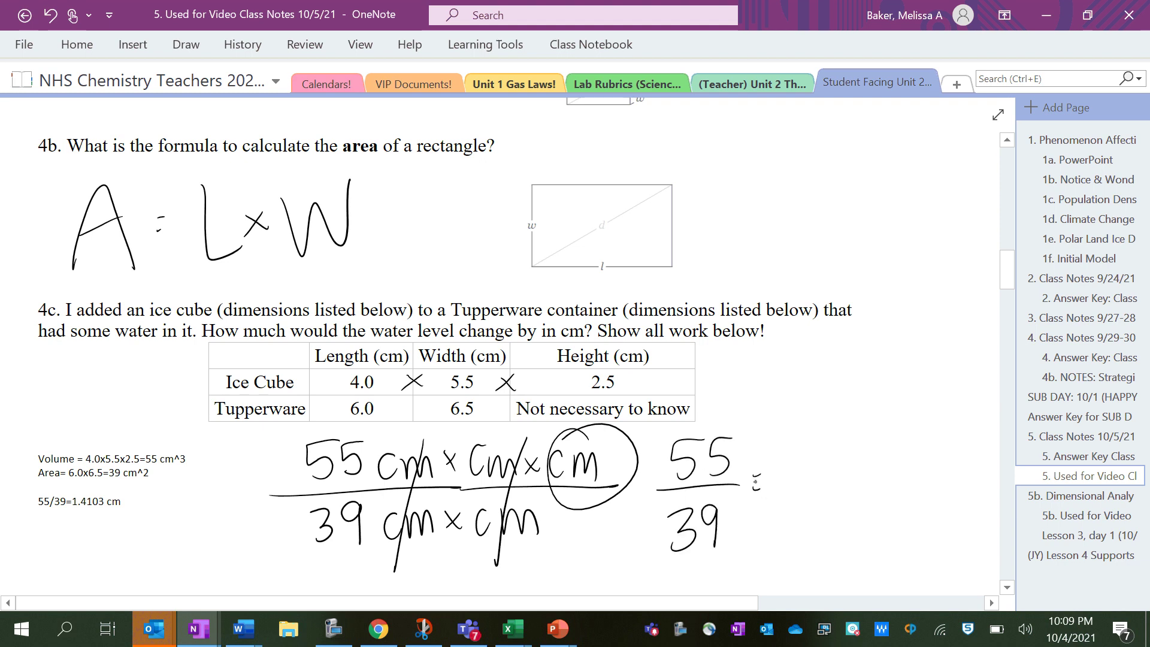
{"action": "left_click_drag", "start_coordinate": [788, 452], "coordinate": [790, 495]}
{"action": "left_click_drag", "start_coordinate": [824, 447], "coordinate": [824, 500]}
{"action": "mouse_move", "coordinate": [860, 470]}
{"action": "left_mouse_down"}
{"action": "mouse_move", "coordinate": [850, 473]}
{"action": "mouse_move", "coordinate": [857, 493]}
{"action": "left_mouse_up"}
{"action": "mouse_move", "coordinate": [869, 494]}
{"action": "left_mouse_down"}
{"action": "mouse_move", "coordinate": [880, 477]}
{"action": "mouse_move", "coordinate": [896, 492]}
{"action": "left_mouse_up"}
{"action": "mouse_move", "coordinate": [871, 415]}
{"action": "left_mouse_down"}
{"action": "mouse_move", "coordinate": [889, 413]}
{"action": "mouse_move", "coordinate": [930, 527]}
{"action": "mouse_move", "coordinate": [877, 410]}
{"action": "left_mouse_up"}
- Handwrite 'L × W × H' beside the boxed 1.4 cm answer
{"action": "scroll", "coordinate": [854, 410], "scroll_direction": "right", "scroll_amount": 3}
{"action": "scroll", "coordinate": [854, 409], "scroll_direction": "down", "scroll_amount": 1}
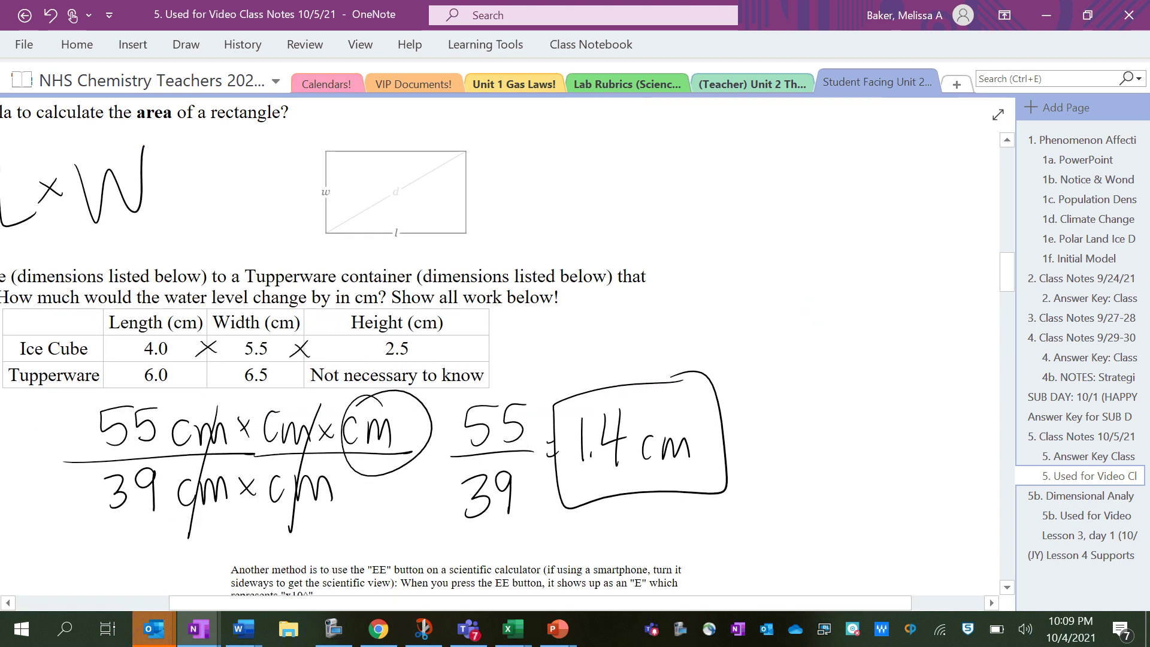
{"action": "scroll", "coordinate": [600, 384], "scroll_direction": "right", "scroll_amount": 3}
{"action": "scroll", "coordinate": [600, 384], "scroll_direction": "up", "scroll_amount": 1}
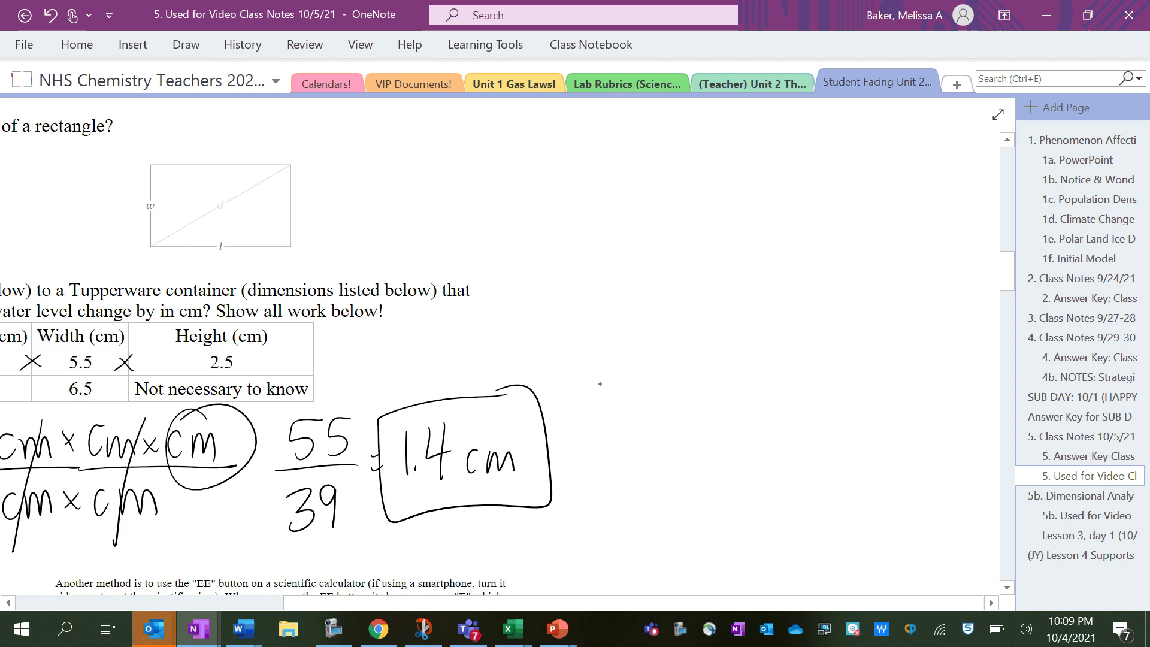
{"action": "mouse_move", "coordinate": [613, 397]}
{"action": "left_mouse_down"}
{"action": "mouse_move", "coordinate": [638, 456]}
{"action": "mouse_move", "coordinate": [647, 454]}
{"action": "left_mouse_up"}
{"action": "mouse_move", "coordinate": [649, 421]}
{"action": "left_mouse_down"}
{"action": "mouse_move", "coordinate": [670, 441]}
{"action": "mouse_move", "coordinate": [648, 441]}
{"action": "left_mouse_up"}
{"action": "mouse_move", "coordinate": [685, 401]}
{"action": "left_mouse_down"}
{"action": "mouse_move", "coordinate": [726, 447]}
{"action": "mouse_move", "coordinate": [735, 394]}
{"action": "left_mouse_up"}
{"action": "mouse_move", "coordinate": [749, 419]}
{"action": "left_mouse_down"}
{"action": "mouse_move", "coordinate": [770, 439]}
{"action": "mouse_move", "coordinate": [747, 439]}
{"action": "left_mouse_up"}
{"action": "left_click_drag", "start_coordinate": [790, 391], "coordinate": [791, 455]}
{"action": "mouse_move", "coordinate": [817, 393]}
{"action": "left_mouse_down"}
{"action": "mouse_move", "coordinate": [818, 457]}
{"action": "mouse_move", "coordinate": [825, 420]}
{"action": "left_mouse_up"}
- Put L × W under a fraction bar, cancel L and W, and circle H
{"action": "left_click_drag", "start_coordinate": [605, 478], "coordinate": [847, 467]}
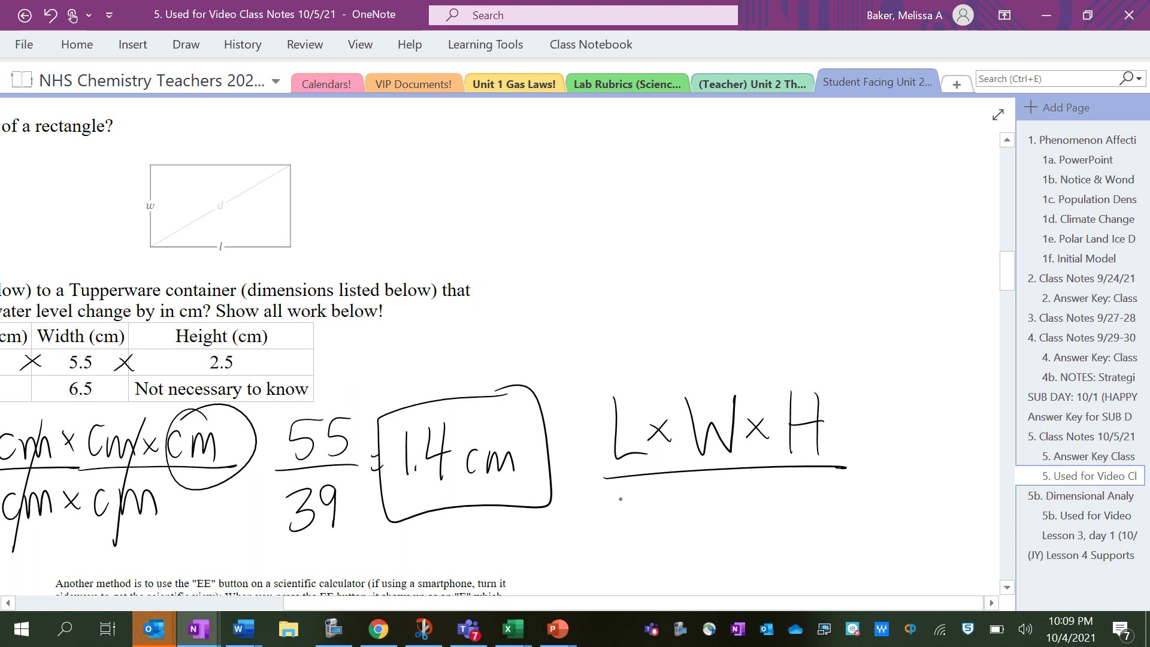
{"action": "mouse_move", "coordinate": [622, 492]}
{"action": "left_mouse_down"}
{"action": "mouse_move", "coordinate": [663, 542]}
{"action": "mouse_move", "coordinate": [689, 526]}
{"action": "mouse_move", "coordinate": [666, 530]}
{"action": "left_mouse_up"}
{"action": "mouse_move", "coordinate": [716, 491]}
{"action": "left_mouse_down"}
{"action": "mouse_move", "coordinate": [737, 517]}
{"action": "mouse_move", "coordinate": [765, 488]}
{"action": "left_mouse_up"}
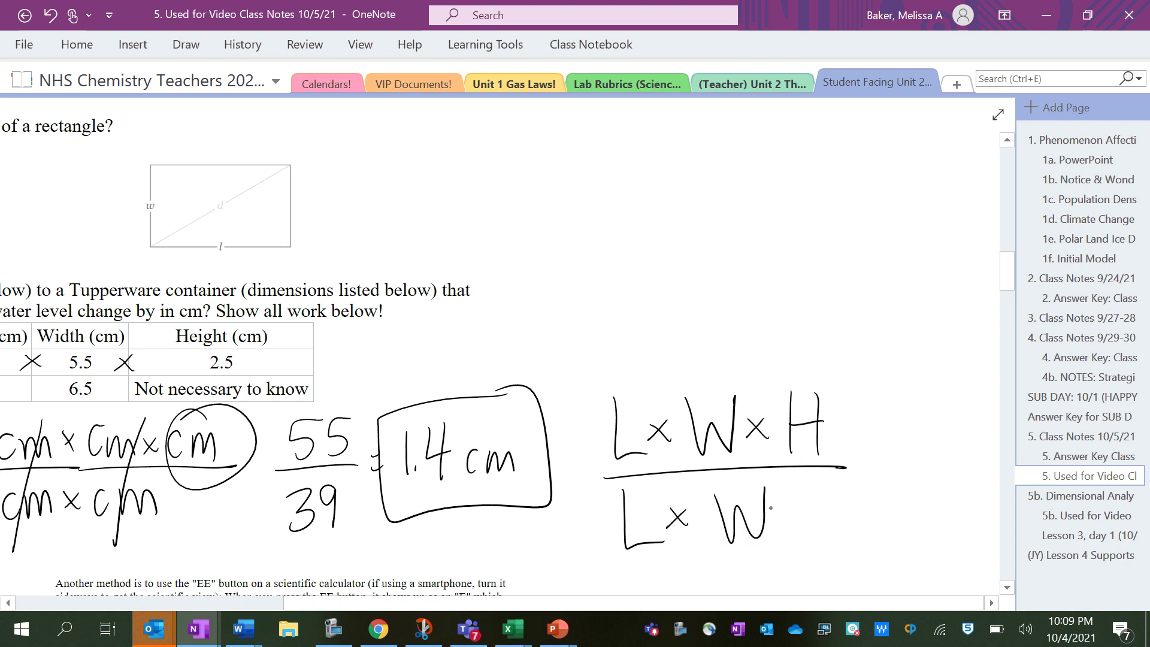
{"action": "left_click_drag", "start_coordinate": [653, 386], "coordinate": [632, 591]}
{"action": "mouse_move", "coordinate": [743, 390]}
{"action": "left_mouse_down"}
{"action": "mouse_move", "coordinate": [720, 574]}
{"action": "mouse_move", "coordinate": [826, 382]}
{"action": "left_mouse_up"}
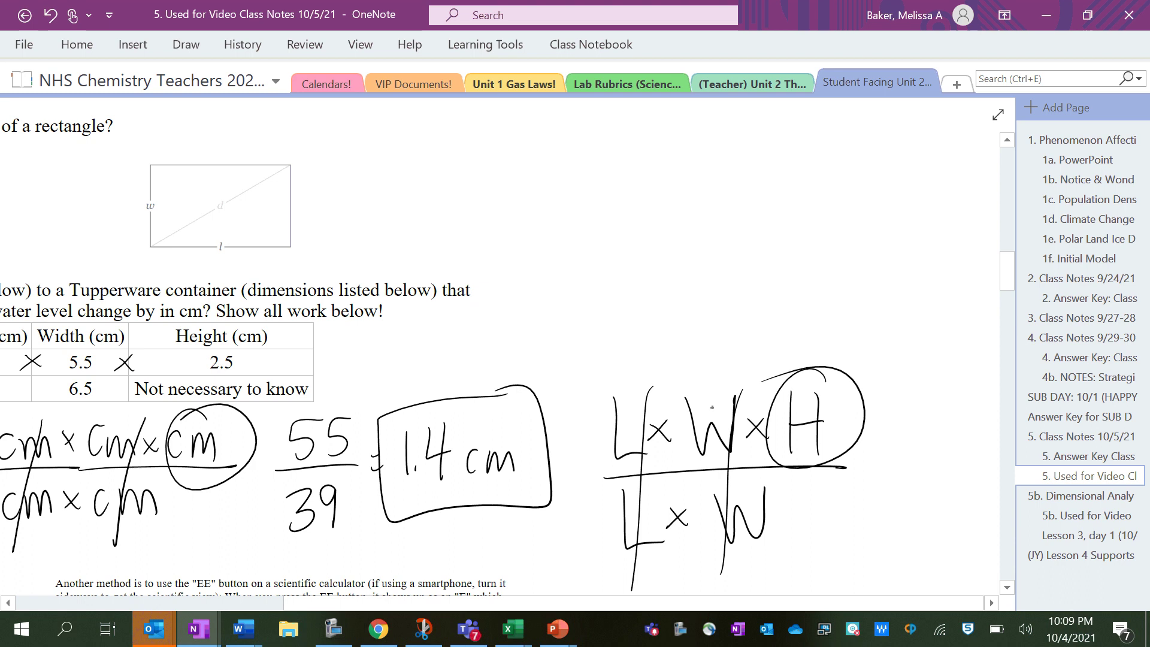
- Draw an ink arrow pointing at the boxed 1.4 cm answer
{"action": "mouse_move", "coordinate": [563, 347]}
{"action": "left_mouse_down"}
{"action": "mouse_move", "coordinate": [505, 429]}
{"action": "mouse_move", "coordinate": [524, 420]}
{"action": "left_mouse_up"}
{"action": "scroll", "coordinate": [508, 360], "scroll_direction": "down", "scroll_amount": 12}
{"action": "scroll", "coordinate": [508, 360], "scroll_direction": "left", "scroll_amount": 6}
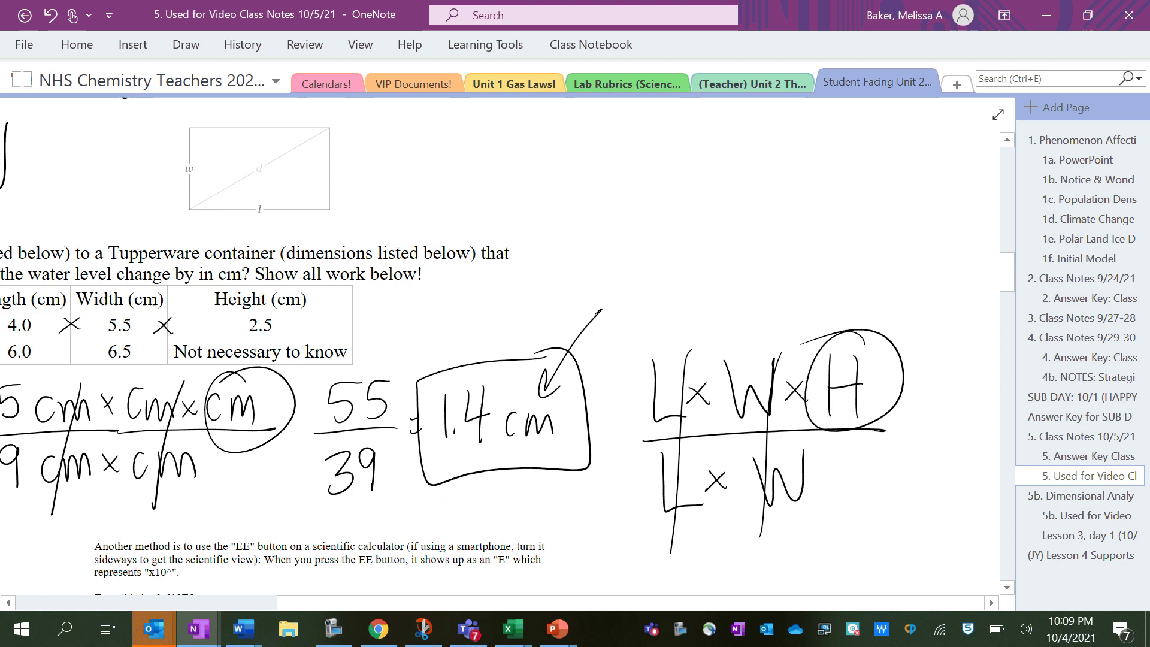
- Circle 361,900,000 km², underline 3.619 x 10⁸ km², and draw arrows to the exponent
{"action": "scroll", "coordinate": [508, 359], "scroll_direction": "down", "scroll_amount": 2}
{"action": "scroll", "coordinate": [508, 360], "scroll_direction": "left", "scroll_amount": 1}
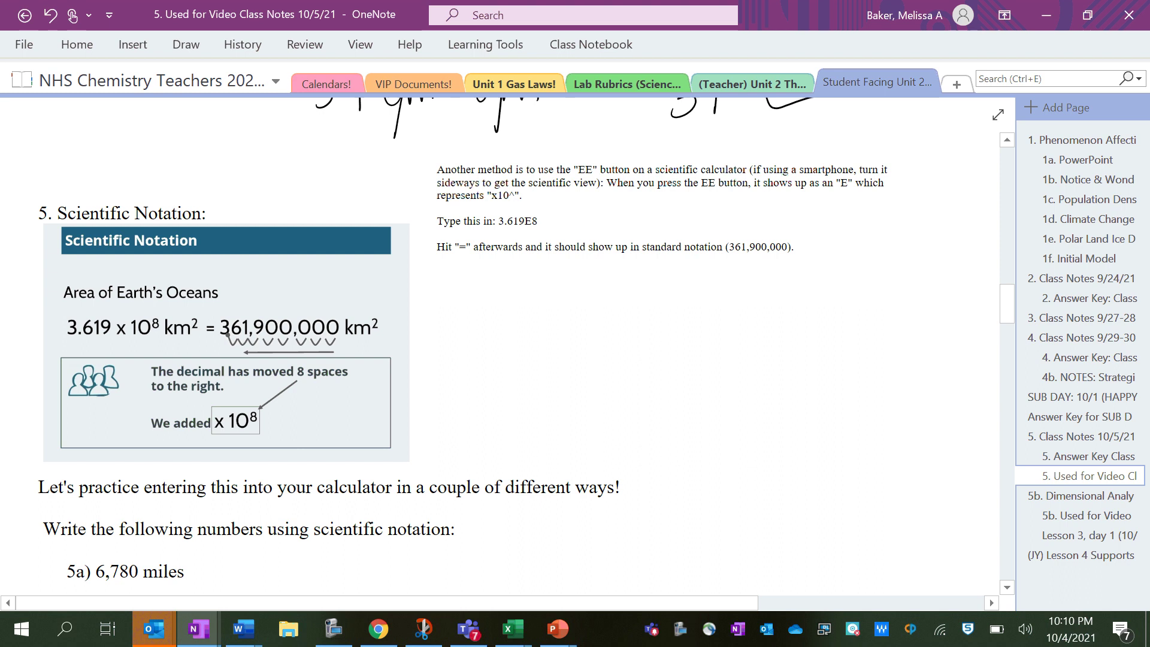
{"action": "mouse_move", "coordinate": [321, 306]}
{"action": "left_mouse_down"}
{"action": "mouse_move", "coordinate": [199, 336]}
{"action": "mouse_move", "coordinate": [433, 318]}
{"action": "mouse_move", "coordinate": [249, 313]}
{"action": "left_mouse_up"}
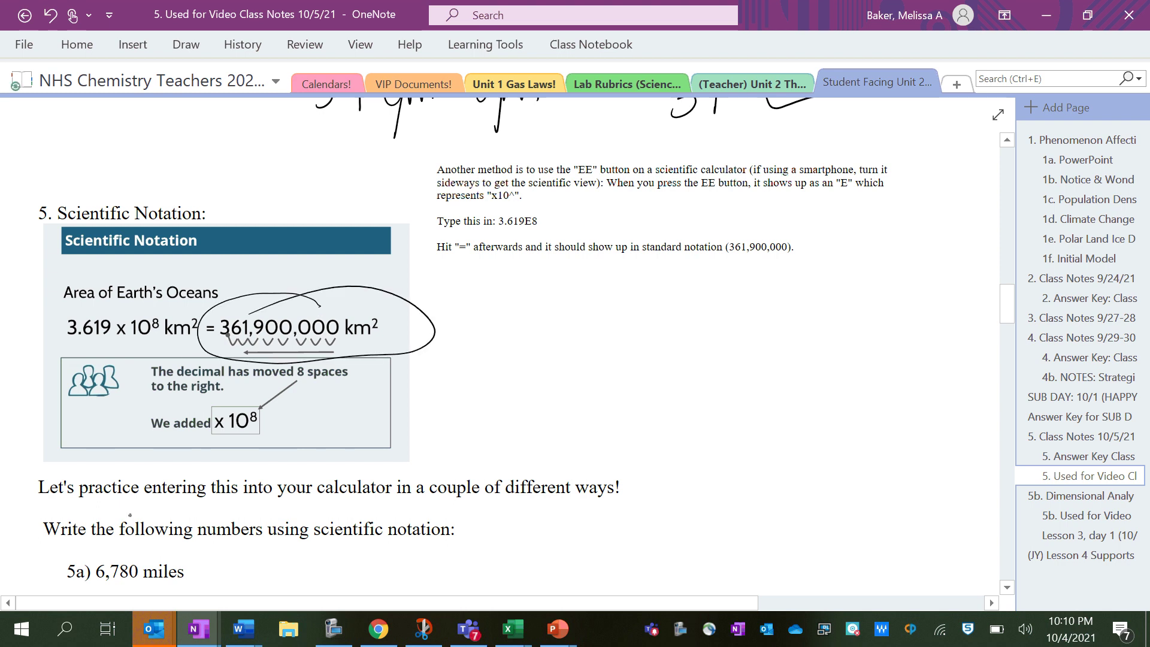
{"action": "left_click_drag", "start_coordinate": [63, 350], "coordinate": [168, 353]}
{"action": "left_click_drag", "start_coordinate": [134, 296], "coordinate": [144, 306]}
{"action": "left_click_drag", "start_coordinate": [62, 341], "coordinate": [99, 343]}
{"action": "left_click_drag", "start_coordinate": [100, 343], "coordinate": [106, 343]}
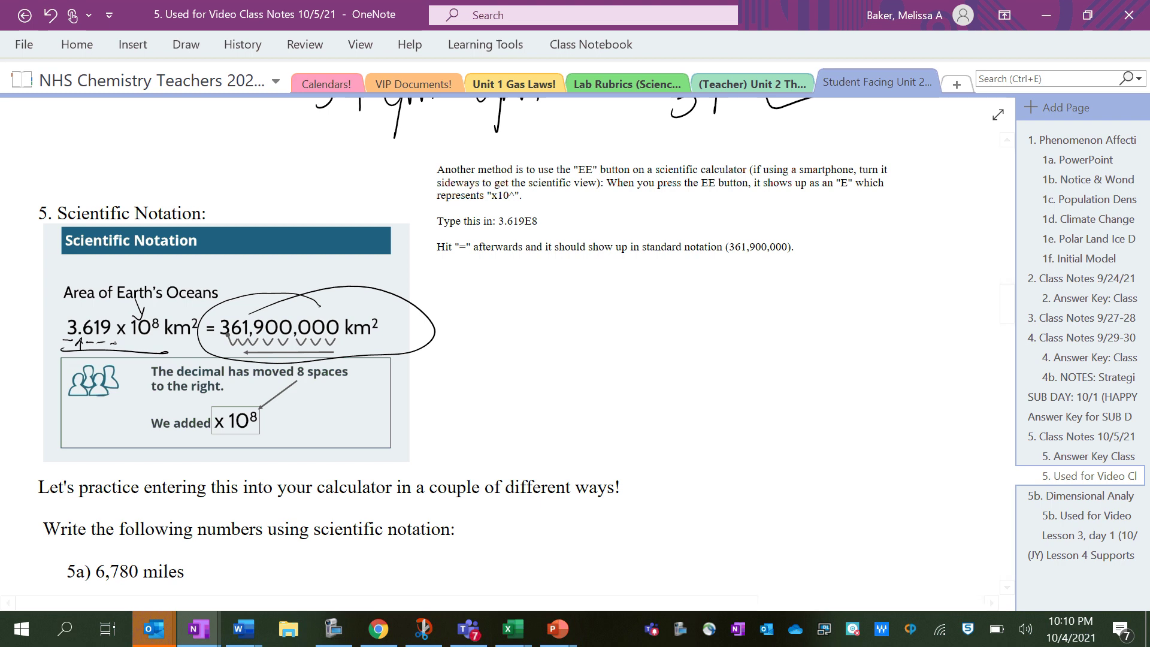
{"action": "left_click_drag", "start_coordinate": [208, 230], "coordinate": [160, 311]}
{"action": "left_click_drag", "start_coordinate": [155, 301], "coordinate": [161, 312]}
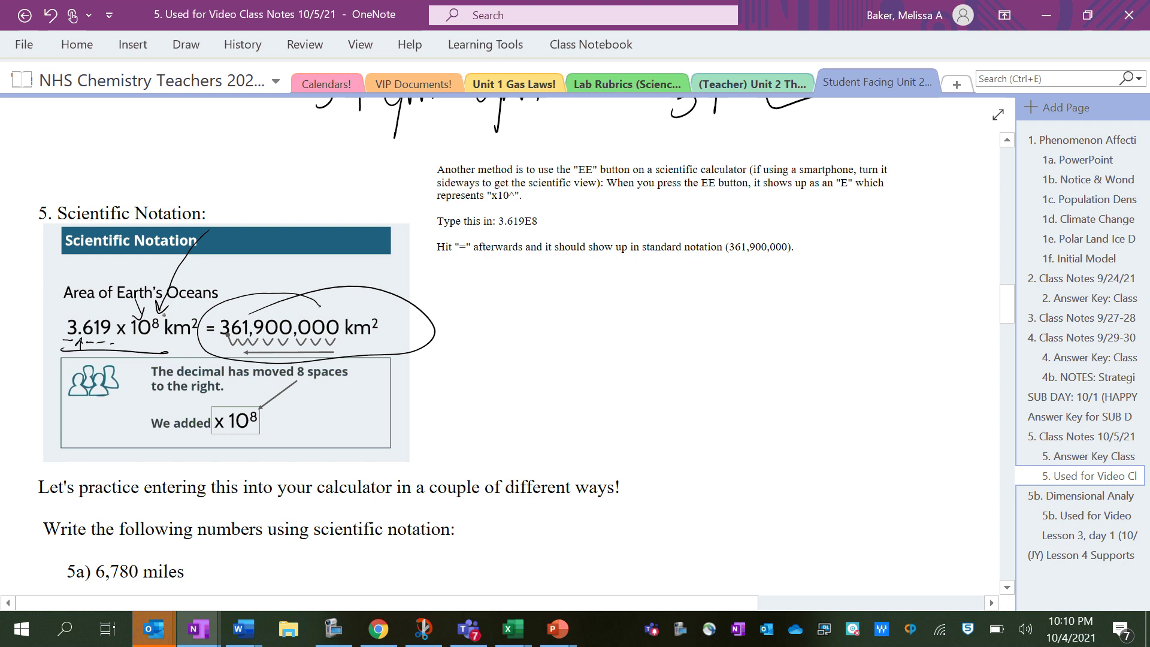
- Handwrite 3.619 with decimal-hop arcs and zeros expanding it to 361,900,000
{"action": "mouse_move", "coordinate": [496, 311]}
{"action": "left_mouse_down"}
{"action": "mouse_move", "coordinate": [519, 333]}
{"action": "mouse_move", "coordinate": [495, 359]}
{"action": "left_mouse_up"}
{"action": "left_click", "coordinate": [541, 352]}
{"action": "left_click_drag", "start_coordinate": [590, 295], "coordinate": [578, 339]}
{"action": "left_click_drag", "start_coordinate": [634, 295], "coordinate": [630, 349]}
{"action": "left_click_drag", "start_coordinate": [673, 299], "coordinate": [670, 346]}
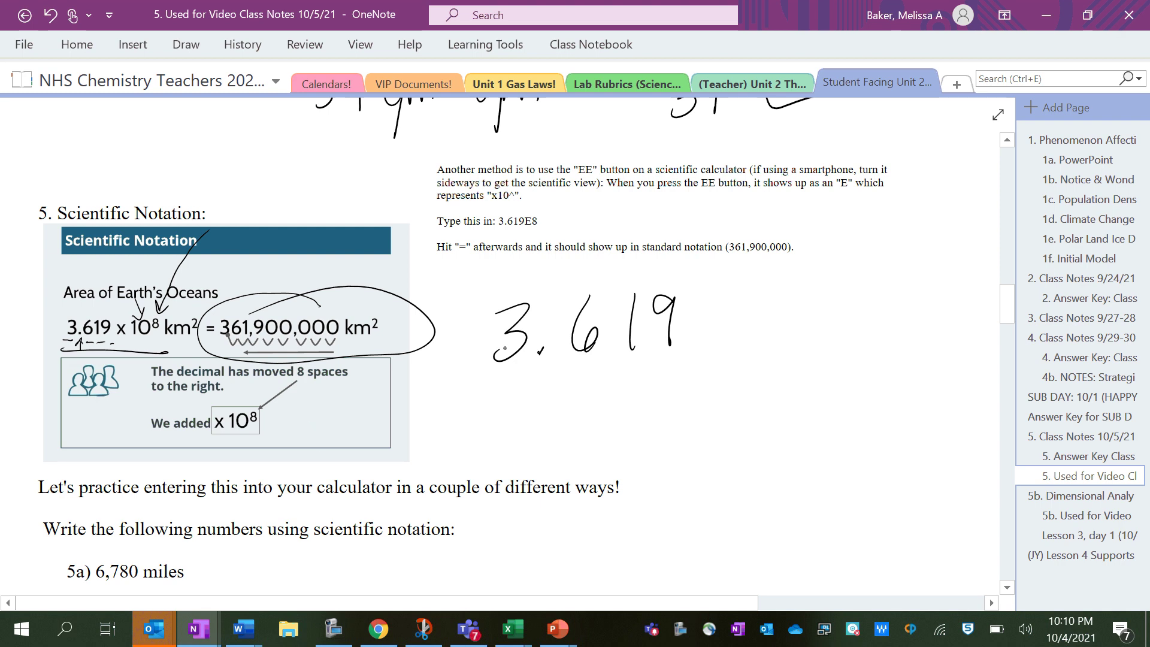
{"action": "mouse_move", "coordinate": [539, 352]}
{"action": "left_mouse_down"}
{"action": "mouse_move", "coordinate": [575, 375]}
{"action": "mouse_move", "coordinate": [607, 346]}
{"action": "mouse_move", "coordinate": [616, 363]}
{"action": "mouse_move", "coordinate": [640, 366]}
{"action": "mouse_move", "coordinate": [647, 343]}
{"action": "mouse_move", "coordinate": [670, 363]}
{"action": "mouse_move", "coordinate": [686, 340]}
{"action": "mouse_move", "coordinate": [716, 358]}
{"action": "mouse_move", "coordinate": [734, 337]}
{"action": "mouse_move", "coordinate": [745, 356]}
{"action": "mouse_move", "coordinate": [779, 349]}
{"action": "mouse_move", "coordinate": [783, 337]}
{"action": "mouse_move", "coordinate": [803, 357]}
{"action": "mouse_move", "coordinate": [833, 335]}
{"action": "mouse_move", "coordinate": [856, 355]}
{"action": "mouse_move", "coordinate": [885, 327]}
{"action": "mouse_move", "coordinate": [891, 347]}
{"action": "mouse_move", "coordinate": [933, 326]}
{"action": "left_mouse_up"}
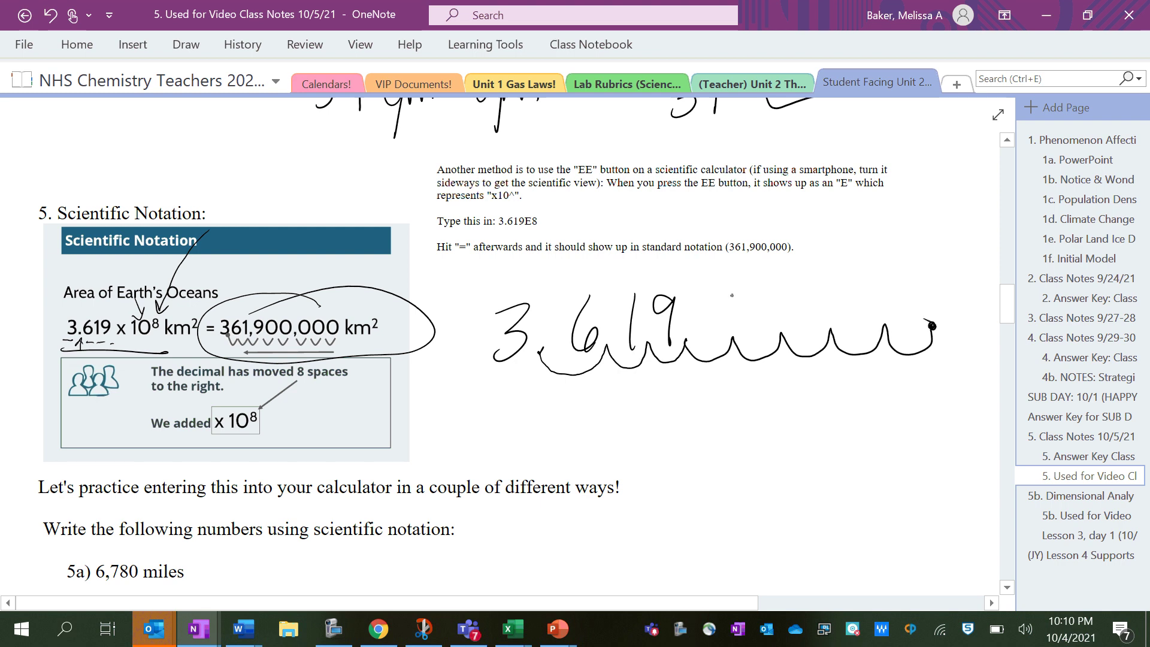
{"action": "mouse_move", "coordinate": [709, 300]}
{"action": "left_mouse_down"}
{"action": "mouse_move", "coordinate": [745, 325]}
{"action": "mouse_move", "coordinate": [813, 298]}
{"action": "mouse_move", "coordinate": [919, 295]}
{"action": "left_mouse_up"}
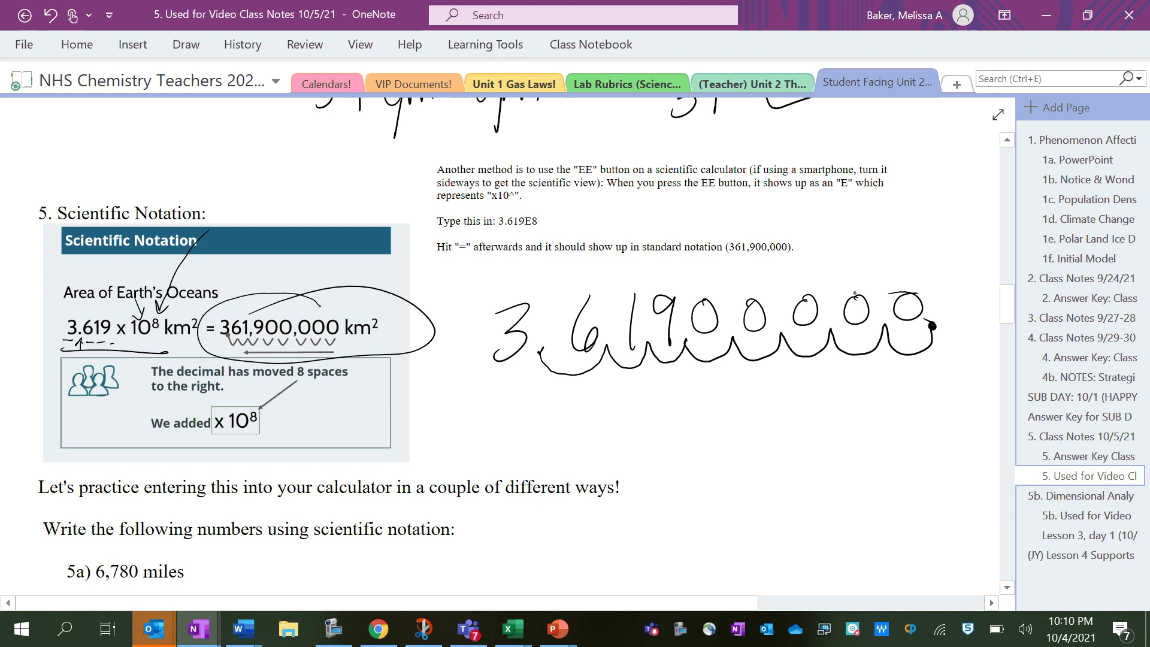
- Label the expanded number 'Standard Notation' in ink
{"action": "mouse_move", "coordinate": [498, 268]}
{"action": "left_mouse_down"}
{"action": "mouse_move", "coordinate": [476, 306]}
{"action": "mouse_move", "coordinate": [501, 298]}
{"action": "left_mouse_up"}
{"action": "mouse_move", "coordinate": [486, 282]}
{"action": "left_mouse_down"}
{"action": "mouse_move", "coordinate": [542, 292]}
{"action": "mouse_move", "coordinate": [555, 265]}
{"action": "left_mouse_up"}
{"action": "left_click", "coordinate": [557, 288]}
{"action": "mouse_move", "coordinate": [555, 266]}
{"action": "left_mouse_down"}
{"action": "mouse_move", "coordinate": [554, 281]}
{"action": "mouse_move", "coordinate": [570, 287]}
{"action": "mouse_move", "coordinate": [600, 274]}
{"action": "mouse_move", "coordinate": [604, 258]}
{"action": "mouse_move", "coordinate": [652, 261]}
{"action": "mouse_move", "coordinate": [654, 278]}
{"action": "left_mouse_up"}
{"action": "left_click_drag", "start_coordinate": [659, 269], "coordinate": [671, 278]}
{"action": "left_click_drag", "start_coordinate": [663, 267], "coordinate": [698, 279]}
{"action": "mouse_move", "coordinate": [698, 267]}
{"action": "left_mouse_down"}
{"action": "mouse_move", "coordinate": [713, 263]}
{"action": "mouse_move", "coordinate": [717, 279]}
{"action": "mouse_move", "coordinate": [730, 268]}
{"action": "left_mouse_up"}
{"action": "left_click_drag", "start_coordinate": [739, 268], "coordinate": [756, 272]}
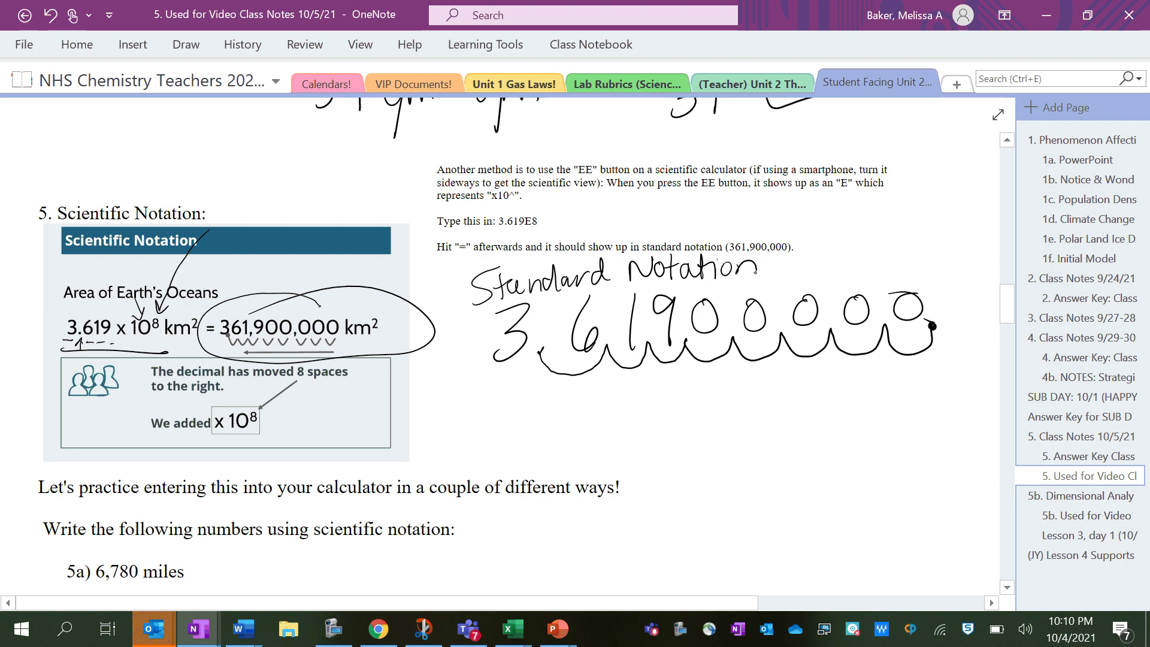
- Handwrite 3.619 × 10⁸ below the expanded number with an arrow to the exponent
{"action": "mouse_move", "coordinate": [501, 400]}
{"action": "left_mouse_down"}
{"action": "mouse_move", "coordinate": [513, 450]}
{"action": "mouse_move", "coordinate": [550, 430]}
{"action": "left_mouse_up"}
{"action": "mouse_move", "coordinate": [591, 398]}
{"action": "left_mouse_down"}
{"action": "mouse_move", "coordinate": [573, 423]}
{"action": "mouse_move", "coordinate": [610, 434]}
{"action": "left_mouse_up"}
{"action": "mouse_move", "coordinate": [625, 391]}
{"action": "left_mouse_down"}
{"action": "mouse_move", "coordinate": [646, 392]}
{"action": "mouse_move", "coordinate": [636, 436]}
{"action": "mouse_move", "coordinate": [679, 416]}
{"action": "left_mouse_up"}
{"action": "left_click_drag", "start_coordinate": [678, 398], "coordinate": [659, 416]}
{"action": "left_click_drag", "start_coordinate": [709, 385], "coordinate": [708, 435]}
{"action": "mouse_move", "coordinate": [735, 385]}
{"action": "left_mouse_down"}
{"action": "mouse_move", "coordinate": [729, 430]}
{"action": "mouse_move", "coordinate": [735, 384]}
{"action": "left_mouse_up"}
{"action": "mouse_move", "coordinate": [755, 368]}
{"action": "left_mouse_down"}
{"action": "mouse_move", "coordinate": [766, 379]}
{"action": "mouse_move", "coordinate": [760, 371]}
{"action": "left_mouse_up"}
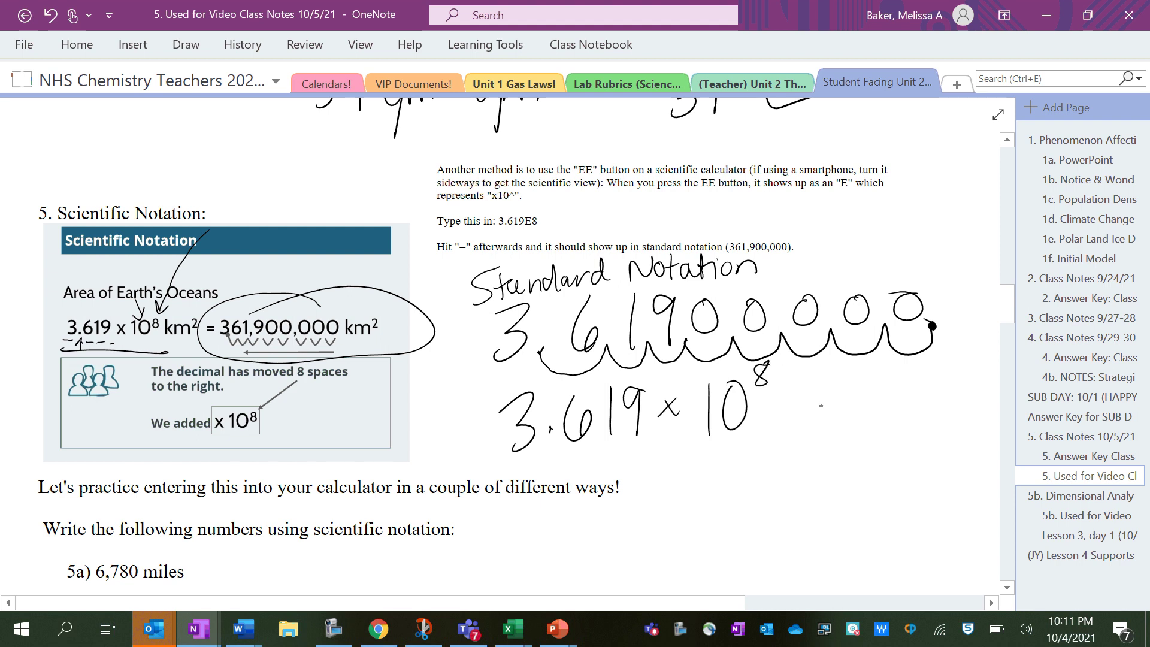
{"action": "left_click_drag", "start_coordinate": [842, 397], "coordinate": [776, 419]}
{"action": "mouse_move", "coordinate": [861, 376]}
{"action": "left_mouse_down"}
{"action": "mouse_move", "coordinate": [863, 399]}
{"action": "mouse_move", "coordinate": [846, 410]}
{"action": "left_mouse_up"}
- Label it 'Scientific Notation' in handwriting
{"action": "mouse_move", "coordinate": [880, 384]}
{"action": "left_mouse_down"}
{"action": "mouse_move", "coordinate": [883, 406]}
{"action": "mouse_move", "coordinate": [931, 402]}
{"action": "left_mouse_up"}
{"action": "left_click_drag", "start_coordinate": [936, 361], "coordinate": [936, 399]}
{"action": "mouse_move", "coordinate": [929, 378]}
{"action": "left_mouse_down"}
{"action": "mouse_move", "coordinate": [949, 372]}
{"action": "mouse_move", "coordinate": [949, 396]}
{"action": "mouse_move", "coordinate": [976, 383]}
{"action": "left_mouse_up"}
{"action": "left_click_drag", "start_coordinate": [988, 374], "coordinate": [983, 382]}
{"action": "left_click_drag", "start_coordinate": [843, 456], "coordinate": [878, 412]}
{"action": "left_click_drag", "start_coordinate": [879, 421], "coordinate": [892, 437]}
{"action": "mouse_move", "coordinate": [883, 423]}
{"action": "left_mouse_down"}
{"action": "mouse_move", "coordinate": [904, 419]}
{"action": "mouse_move", "coordinate": [919, 435]}
{"action": "left_mouse_up"}
{"action": "mouse_move", "coordinate": [923, 400]}
{"action": "left_mouse_down"}
{"action": "mouse_move", "coordinate": [922, 435]}
{"action": "mouse_move", "coordinate": [939, 408]}
{"action": "left_mouse_up"}
{"action": "mouse_move", "coordinate": [937, 414]}
{"action": "left_mouse_down"}
{"action": "mouse_move", "coordinate": [938, 432]}
{"action": "mouse_move", "coordinate": [957, 414]}
{"action": "mouse_move", "coordinate": [980, 436]}
{"action": "left_mouse_up"}
- Draw an ink arrow down to the circled 361,900,000 km²
{"action": "scroll", "coordinate": [509, 348], "scroll_direction": "down", "scroll_amount": 2}
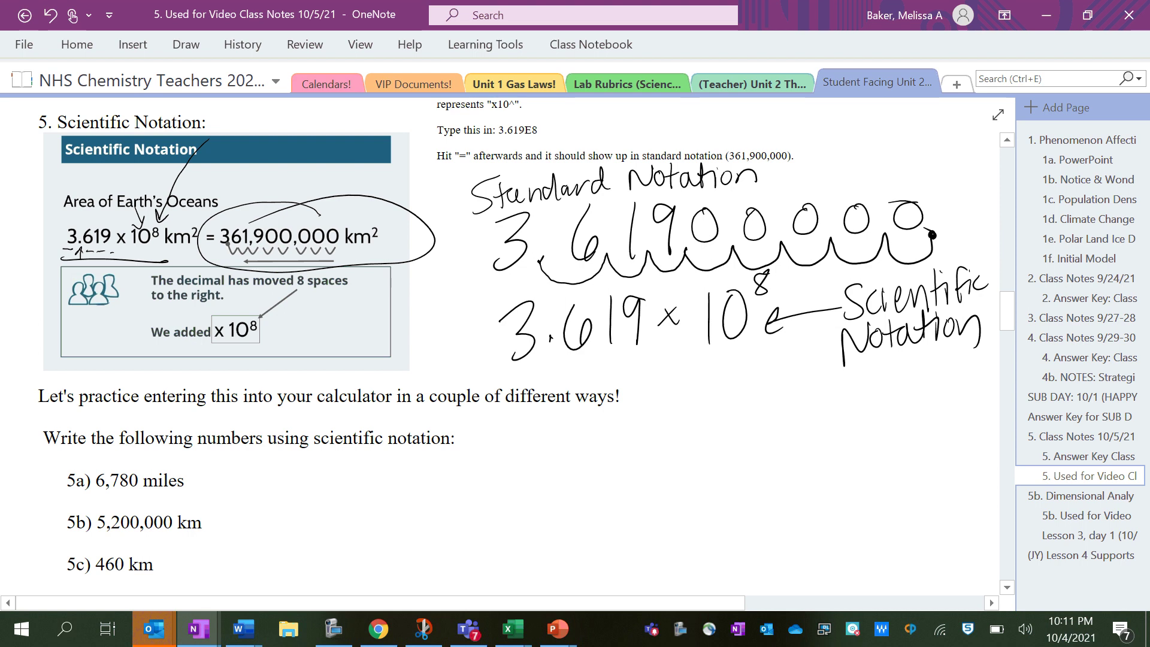
{"action": "scroll", "coordinate": [509, 354], "scroll_direction": "up", "scroll_amount": 3}
{"action": "scroll", "coordinate": [510, 354], "scroll_direction": "right", "scroll_amount": 2}
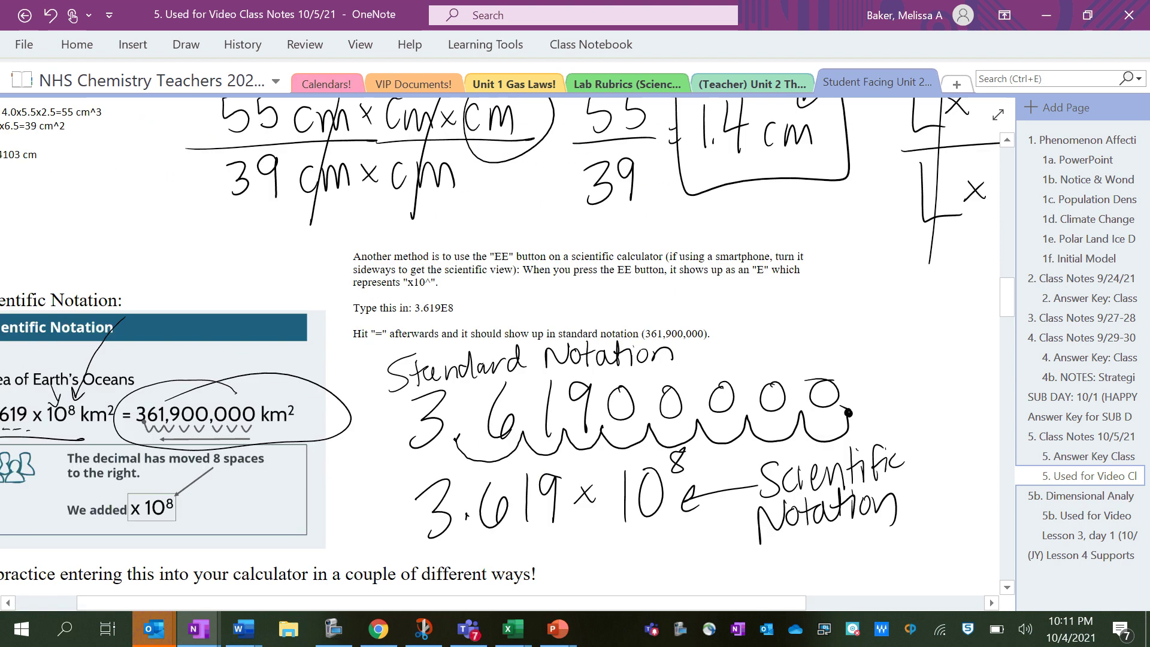
{"action": "scroll", "coordinate": [500, 353], "scroll_direction": "left", "scroll_amount": 2}
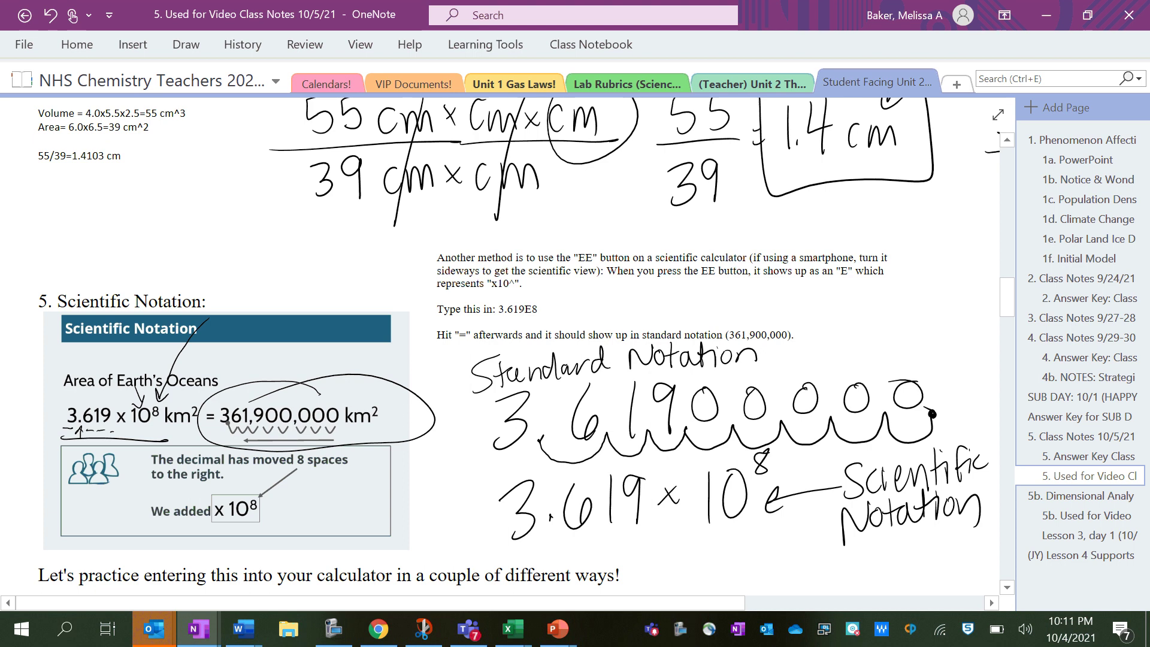
{"action": "left_click_drag", "start_coordinate": [267, 245], "coordinate": [291, 384]}
{"action": "left_click_drag", "start_coordinate": [297, 360], "coordinate": [291, 383]}
{"action": "left_click_drag", "start_coordinate": [292, 382], "coordinate": [276, 361]}
- Handwrite x10^8 as calculator-style notation
{"action": "scroll", "coordinate": [508, 354], "scroll_direction": "right", "scroll_amount": 8}
{"action": "scroll", "coordinate": [508, 354], "scroll_direction": "up", "scroll_amount": 1}
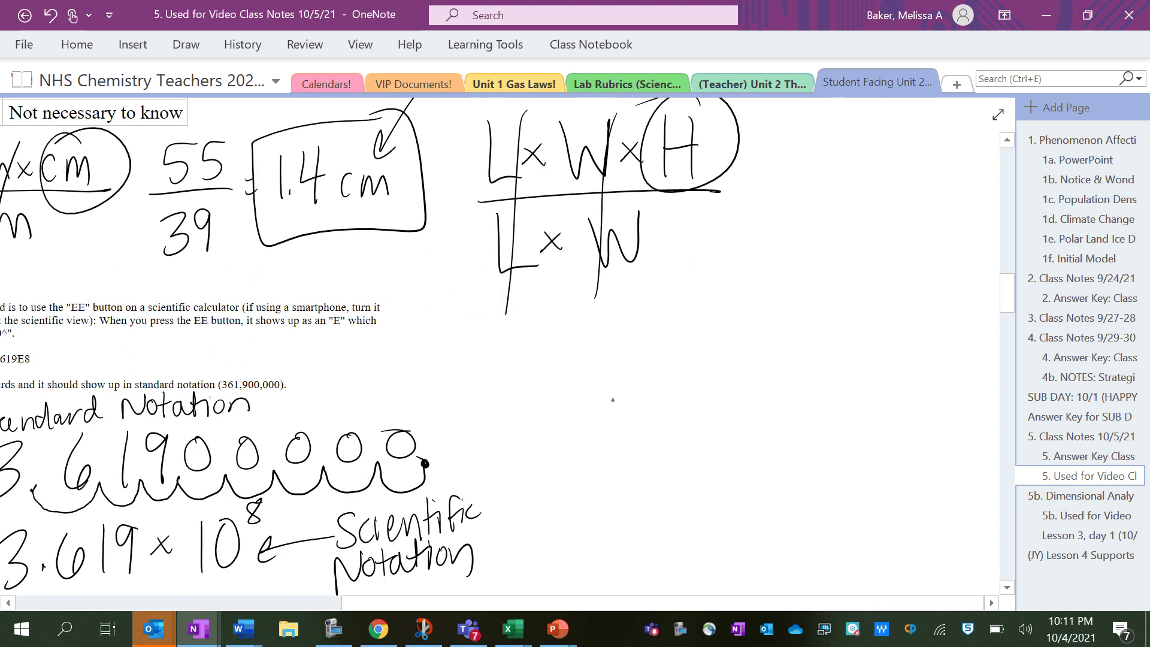
{"action": "mouse_move", "coordinate": [613, 395]}
{"action": "left_mouse_down"}
{"action": "mouse_move", "coordinate": [634, 420]}
{"action": "mouse_move", "coordinate": [606, 418]}
{"action": "left_mouse_up"}
{"action": "left_click_drag", "start_coordinate": [650, 385], "coordinate": [650, 426]}
{"action": "mouse_move", "coordinate": [670, 388]}
{"action": "left_mouse_down"}
{"action": "mouse_move", "coordinate": [663, 413]}
{"action": "mouse_move", "coordinate": [671, 389]}
{"action": "mouse_move", "coordinate": [728, 414]}
{"action": "mouse_move", "coordinate": [745, 410]}
{"action": "left_mouse_up"}
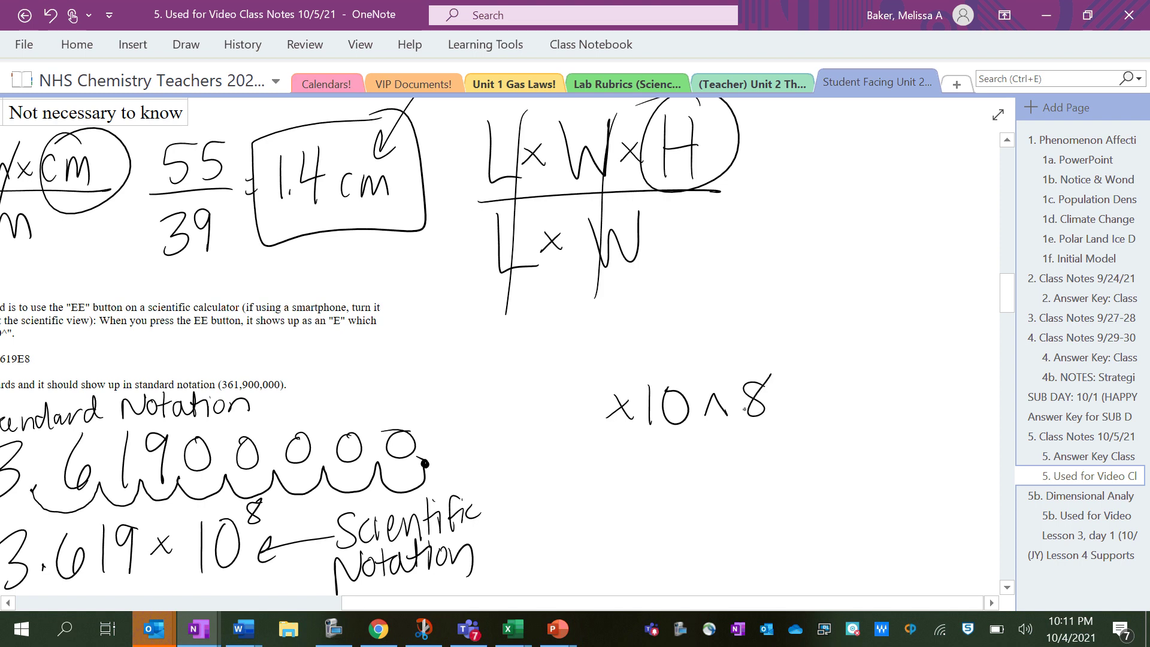
- Circle and underline the EE button mention and tick the 3.619E8 example
{"action": "scroll", "coordinate": [507, 354], "scroll_direction": "left", "scroll_amount": 3}
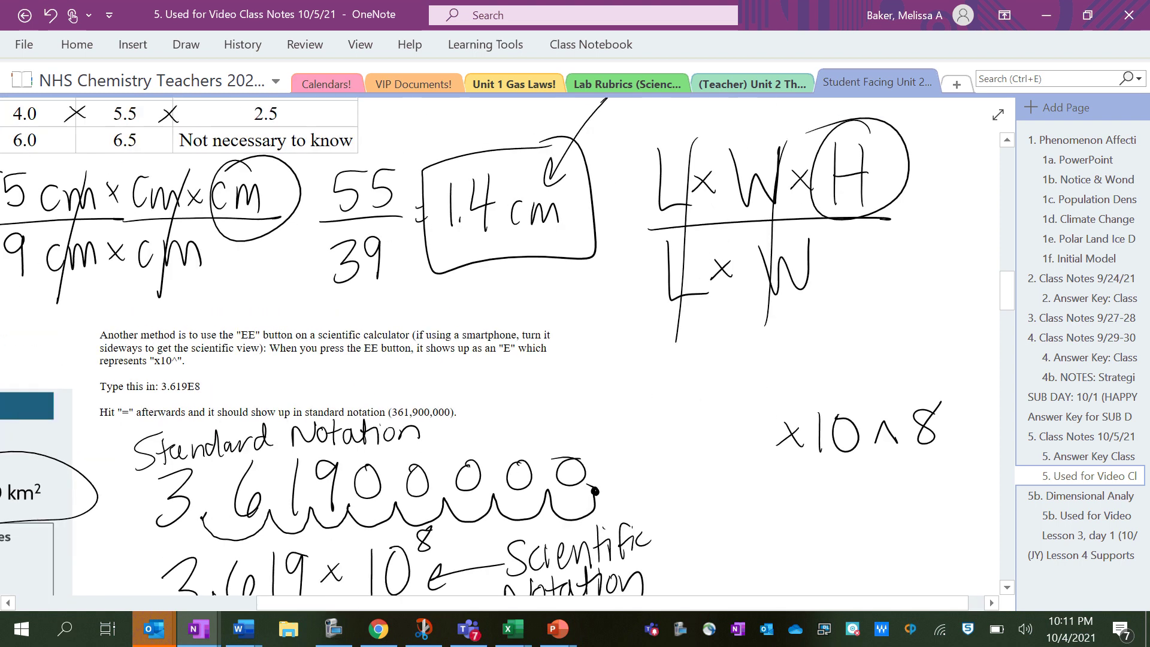
{"action": "mouse_move", "coordinate": [258, 309]}
{"action": "left_mouse_down"}
{"action": "mouse_move", "coordinate": [289, 350]}
{"action": "mouse_move", "coordinate": [256, 308]}
{"action": "left_mouse_up"}
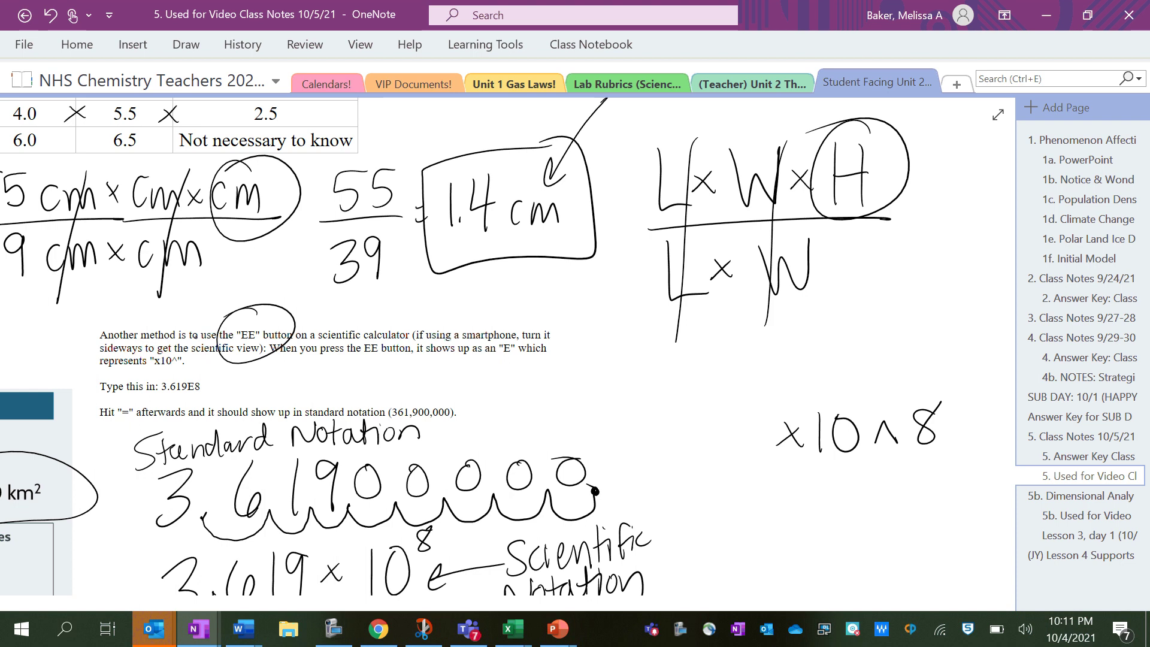
{"action": "left_click_drag", "start_coordinate": [359, 357], "coordinate": [379, 357]}
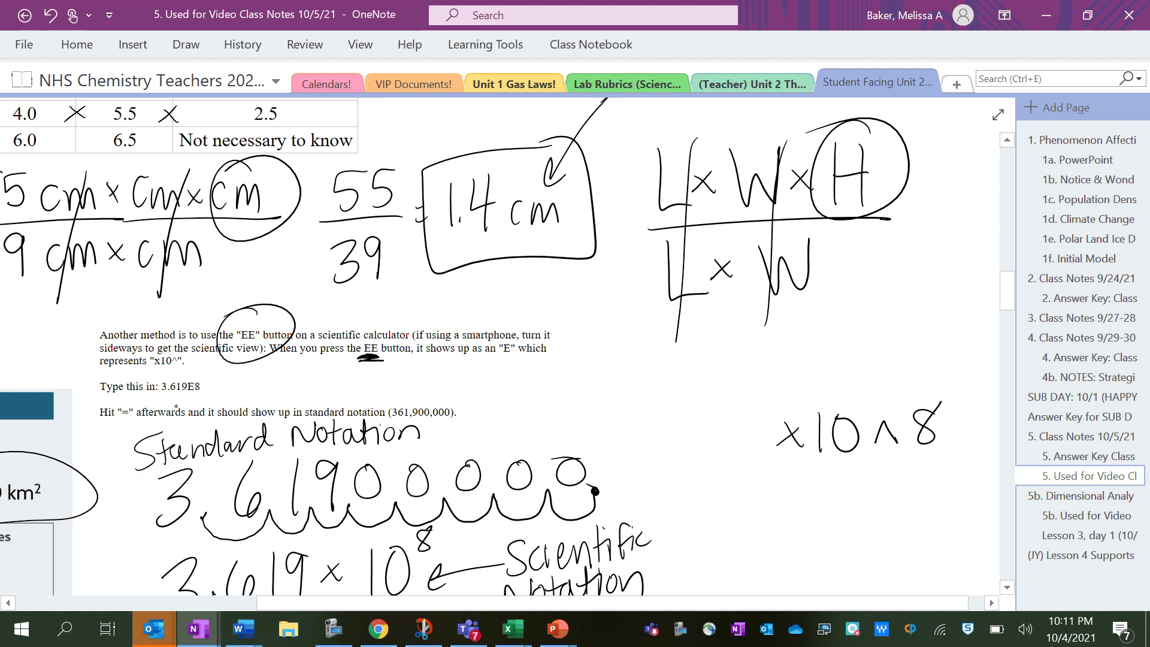
{"action": "left_click_drag", "start_coordinate": [200, 362], "coordinate": [193, 379]}
- Handwrite 'E = × 10^' beside the notes and box it
{"action": "mouse_move", "coordinate": [642, 360]}
{"action": "left_mouse_down"}
{"action": "mouse_move", "coordinate": [650, 403]}
{"action": "mouse_move", "coordinate": [648, 370]}
{"action": "mouse_move", "coordinate": [685, 371]}
{"action": "left_mouse_up"}
{"action": "left_click_drag", "start_coordinate": [673, 383], "coordinate": [726, 377]}
{"action": "mouse_move", "coordinate": [726, 365]}
{"action": "left_mouse_down"}
{"action": "mouse_move", "coordinate": [712, 377]}
{"action": "mouse_move", "coordinate": [757, 393]}
{"action": "left_mouse_up"}
{"action": "mouse_move", "coordinate": [781, 356]}
{"action": "left_mouse_down"}
{"action": "mouse_move", "coordinate": [775, 394]}
{"action": "mouse_move", "coordinate": [782, 356]}
{"action": "mouse_move", "coordinate": [823, 378]}
{"action": "left_mouse_up"}
{"action": "mouse_move", "coordinate": [824, 327]}
{"action": "left_mouse_down"}
{"action": "mouse_move", "coordinate": [684, 346]}
{"action": "mouse_move", "coordinate": [862, 393]}
{"action": "mouse_move", "coordinate": [839, 318]}
{"action": "left_mouse_up"}
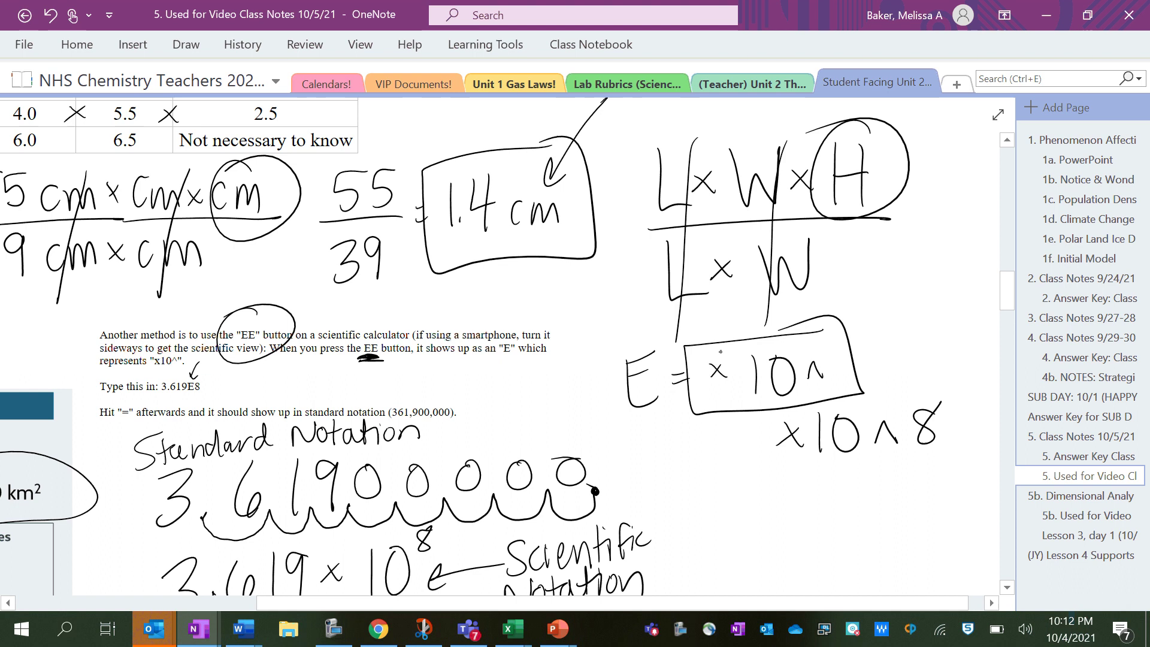
- Handwrite 3.619E8 with the pen and underline its E
{"action": "scroll", "coordinate": [492, 354], "scroll_direction": "down", "scroll_amount": 3}
{"action": "scroll", "coordinate": [491, 354], "scroll_direction": "right", "scroll_amount": 4}
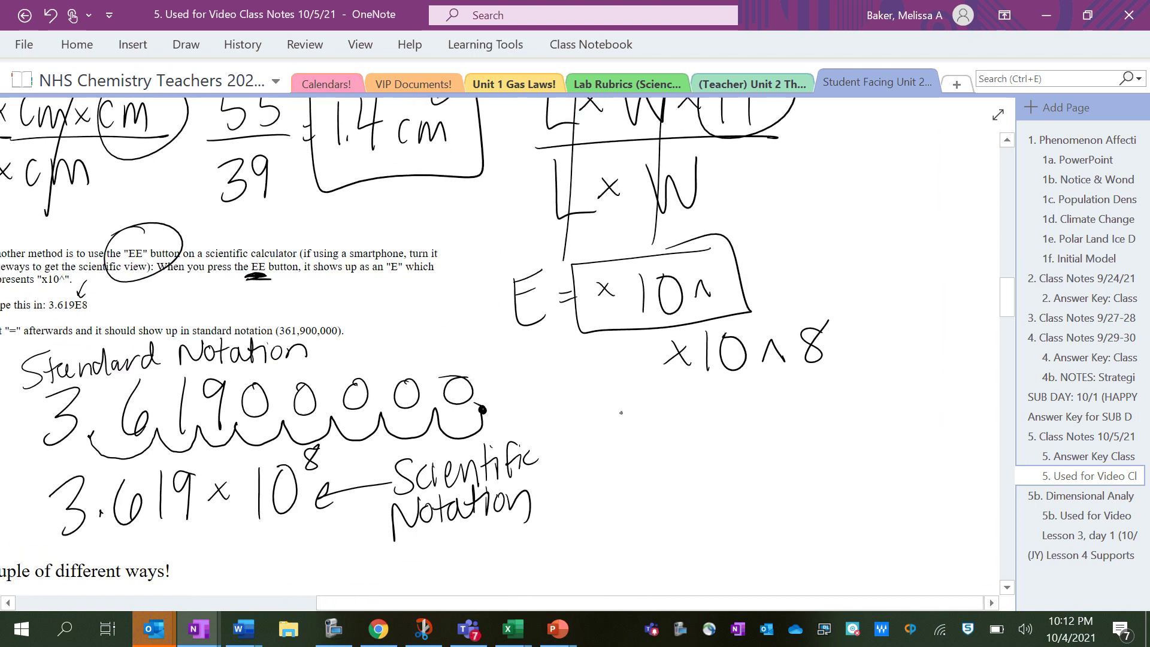
{"action": "mouse_move", "coordinate": [608, 418]}
{"action": "left_mouse_down"}
{"action": "mouse_move", "coordinate": [635, 446]}
{"action": "mouse_move", "coordinate": [609, 459]}
{"action": "left_mouse_up"}
{"action": "left_click", "coordinate": [647, 449]}
{"action": "mouse_move", "coordinate": [685, 407]}
{"action": "left_mouse_down"}
{"action": "mouse_move", "coordinate": [669, 437]}
{"action": "mouse_move", "coordinate": [683, 434]}
{"action": "left_mouse_up"}
{"action": "mouse_move", "coordinate": [701, 406]}
{"action": "left_mouse_down"}
{"action": "mouse_move", "coordinate": [702, 444]}
{"action": "mouse_move", "coordinate": [778, 442]}
{"action": "left_mouse_up"}
{"action": "mouse_move", "coordinate": [747, 411]}
{"action": "left_mouse_down"}
{"action": "mouse_move", "coordinate": [767, 408]}
{"action": "mouse_move", "coordinate": [775, 424]}
{"action": "left_mouse_up"}
{"action": "left_click_drag", "start_coordinate": [815, 403], "coordinate": [796, 405]}
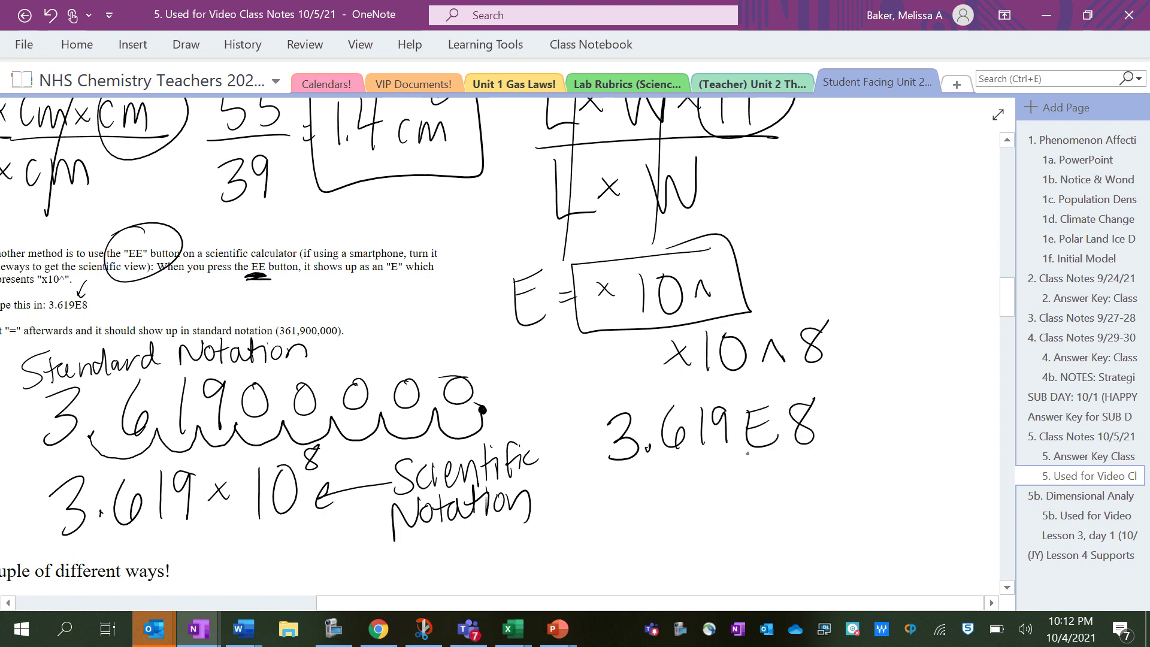
{"action": "left_click_drag", "start_coordinate": [757, 461], "coordinate": [779, 460]}
- Write 3.619 × 10⁸ beneath 3.619E8 and thicken the underline under the E
{"action": "scroll", "coordinate": [497, 347], "scroll_direction": "down", "scroll_amount": 1}
{"action": "scroll", "coordinate": [497, 347], "scroll_direction": "right", "scroll_amount": 1}
{"action": "mouse_move", "coordinate": [576, 451]}
{"action": "left_mouse_down"}
{"action": "mouse_move", "coordinate": [594, 462]}
{"action": "mouse_move", "coordinate": [576, 497]}
{"action": "mouse_move", "coordinate": [627, 490]}
{"action": "left_mouse_up"}
{"action": "left_click_drag", "start_coordinate": [653, 444], "coordinate": [647, 476]}
{"action": "left_click_drag", "start_coordinate": [682, 446], "coordinate": [683, 489]}
{"action": "left_click_drag", "start_coordinate": [711, 448], "coordinate": [708, 496]}
{"action": "mouse_move", "coordinate": [731, 452]}
{"action": "left_mouse_down"}
{"action": "mouse_move", "coordinate": [746, 475]}
{"action": "mouse_move", "coordinate": [729, 476]}
{"action": "left_mouse_up"}
{"action": "left_click_drag", "start_coordinate": [772, 446], "coordinate": [773, 493]}
{"action": "left_click_drag", "start_coordinate": [789, 449], "coordinate": [789, 451]}
{"action": "mouse_move", "coordinate": [822, 407]}
{"action": "left_mouse_down"}
{"action": "mouse_move", "coordinate": [814, 423]}
{"action": "mouse_move", "coordinate": [820, 407]}
{"action": "left_mouse_up"}
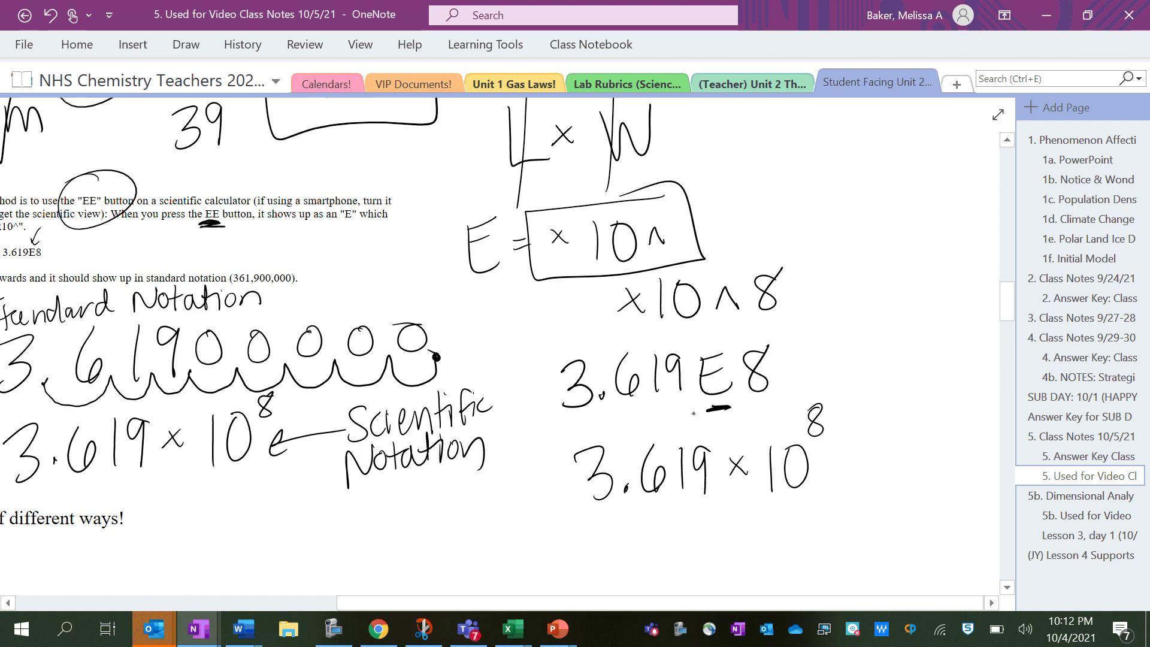
{"action": "mouse_move", "coordinate": [714, 407]}
{"action": "left_mouse_down"}
{"action": "mouse_move", "coordinate": [688, 415]}
{"action": "mouse_move", "coordinate": [711, 407]}
{"action": "left_mouse_up"}
- Scroll down to practice questions 5a–5f
{"action": "scroll", "coordinate": [507, 353], "scroll_direction": "down", "scroll_amount": 5}
{"action": "scroll", "coordinate": [507, 354], "scroll_direction": "left", "scroll_amount": 10}
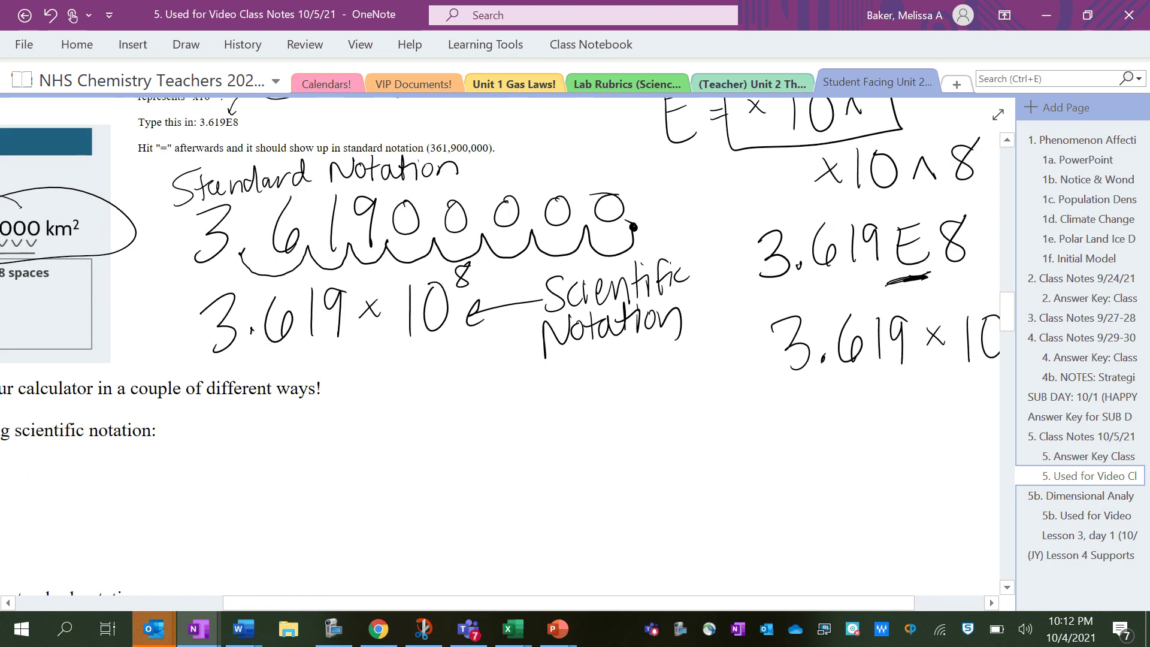
{"action": "scroll", "coordinate": [507, 353], "scroll_direction": "left", "scroll_amount": 4}
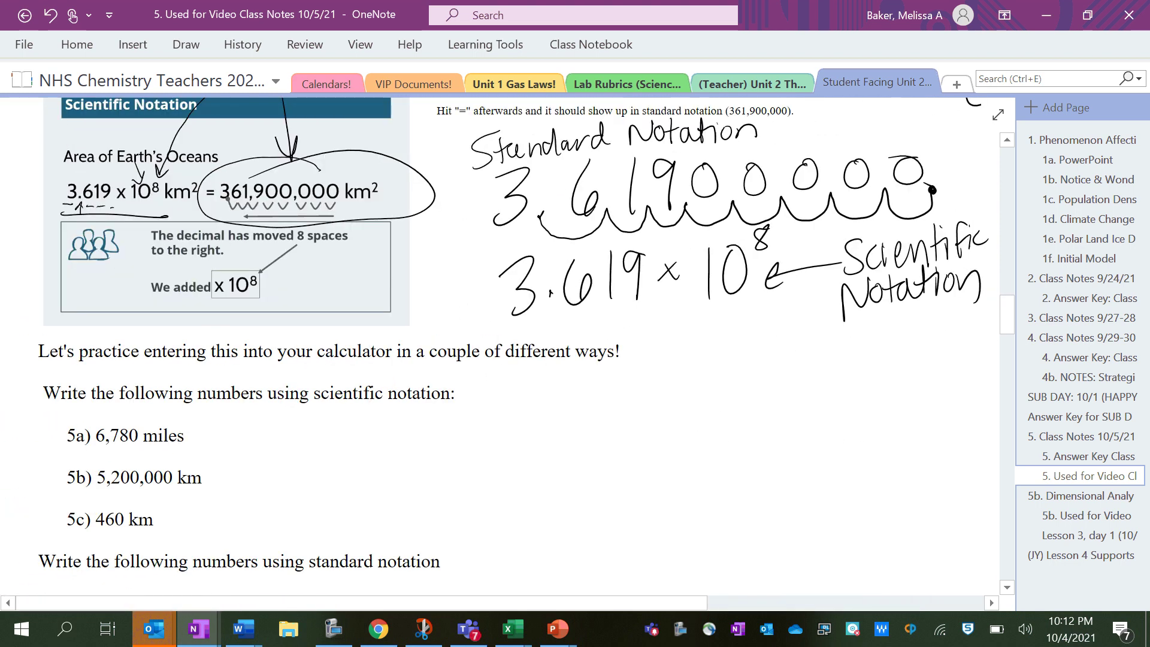
{"action": "scroll", "coordinate": [508, 353], "scroll_direction": "down", "scroll_amount": 1}
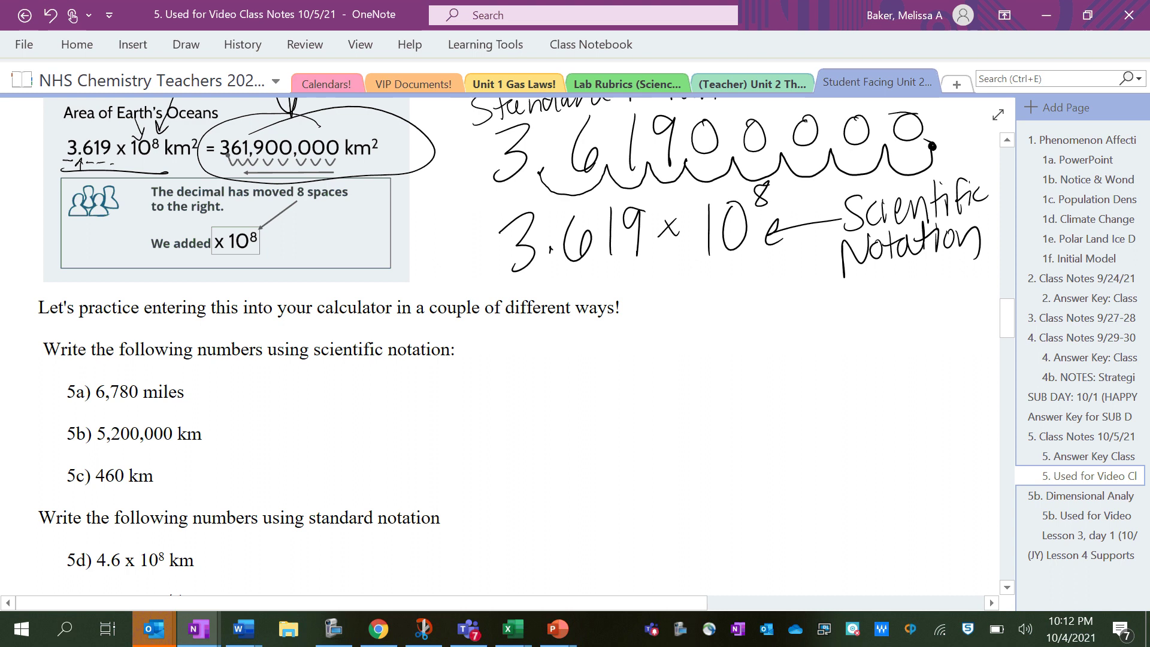
{"action": "scroll", "coordinate": [508, 353], "scroll_direction": "right", "scroll_amount": 5}
{"action": "scroll", "coordinate": [507, 353], "scroll_direction": "up", "scroll_amount": 1}
{"action": "scroll", "coordinate": [507, 354], "scroll_direction": "left", "scroll_amount": 5}
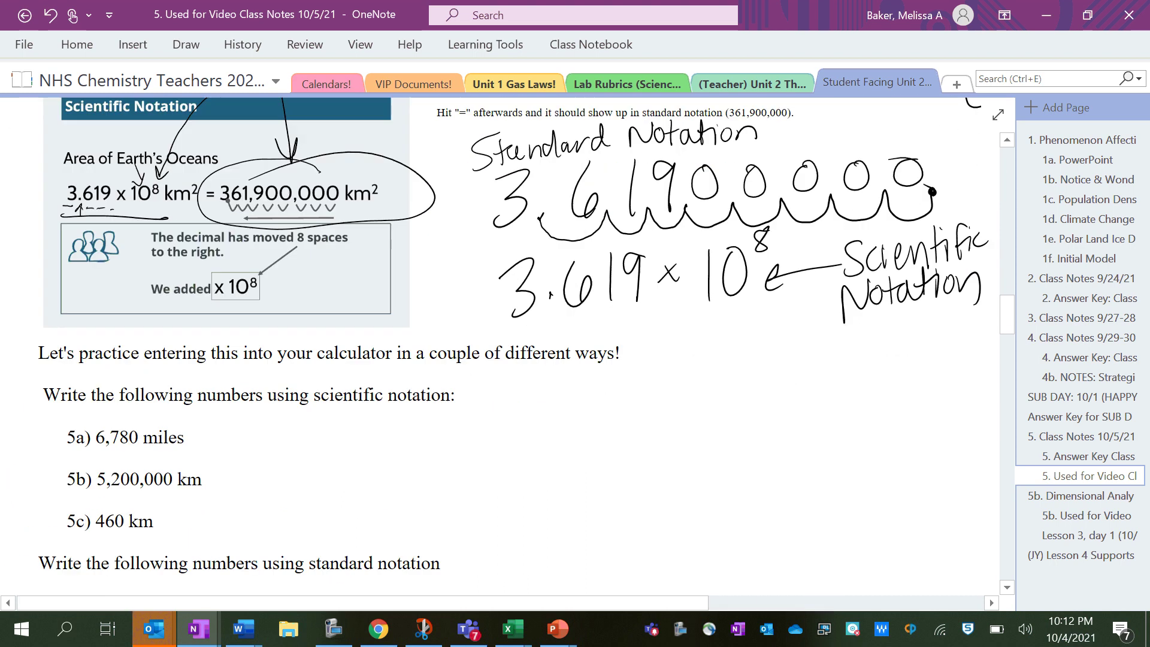
{"action": "scroll", "coordinate": [507, 353], "scroll_direction": "down", "scroll_amount": 1}
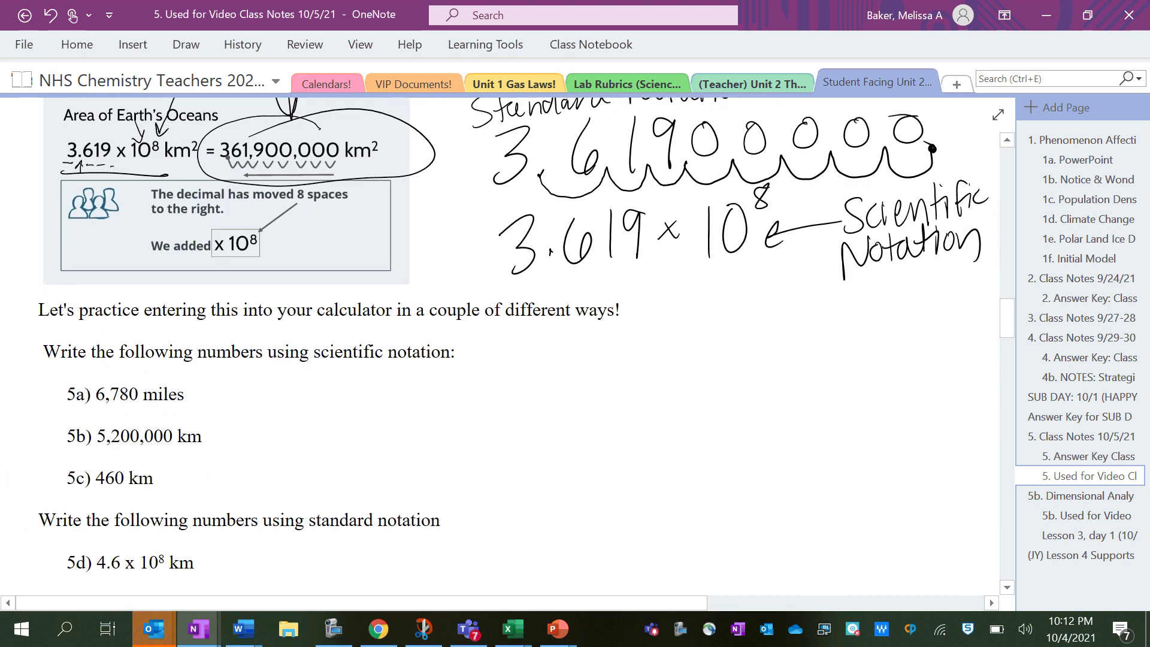
{"action": "scroll", "coordinate": [507, 354], "scroll_direction": "down", "scroll_amount": 1}
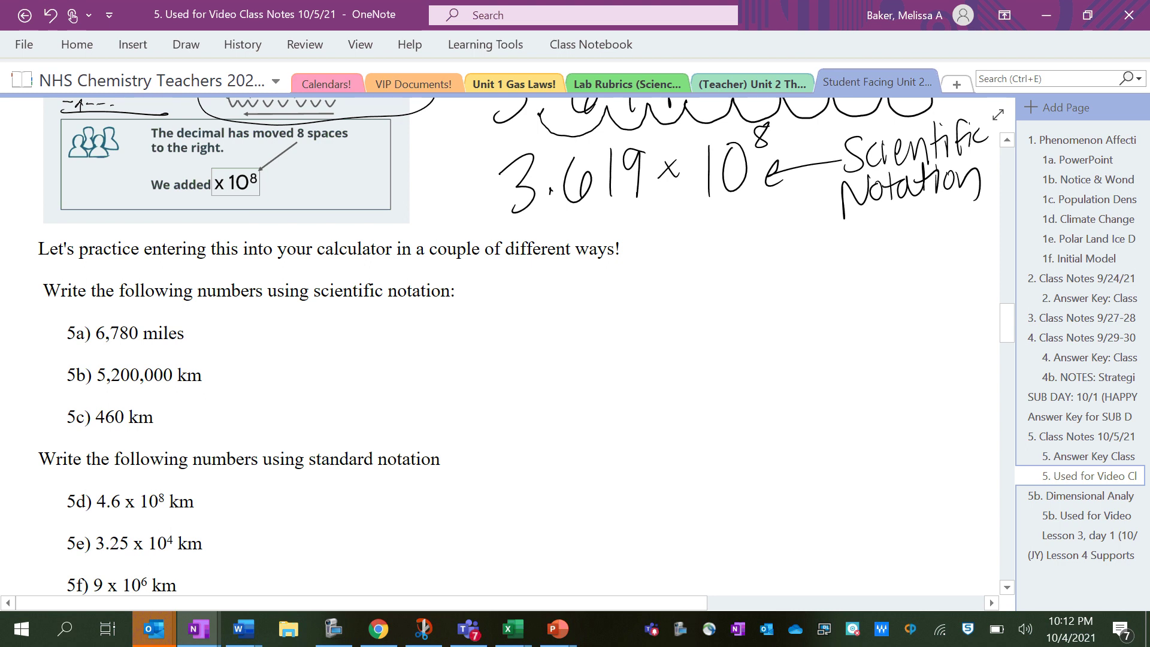
- Write 6.78 × 10³ miles as the answer to 5a
{"action": "mouse_move", "coordinate": [241, 312]}
{"action": "left_mouse_down"}
{"action": "mouse_move", "coordinate": [236, 337]}
{"action": "mouse_move", "coordinate": [272, 317]}
{"action": "mouse_move", "coordinate": [268, 345]}
{"action": "mouse_move", "coordinate": [298, 328]}
{"action": "mouse_move", "coordinate": [340, 338]}
{"action": "left_mouse_up"}
{"action": "left_click", "coordinate": [251, 342]}
{"action": "left_click_drag", "start_coordinate": [339, 323], "coordinate": [322, 337]}
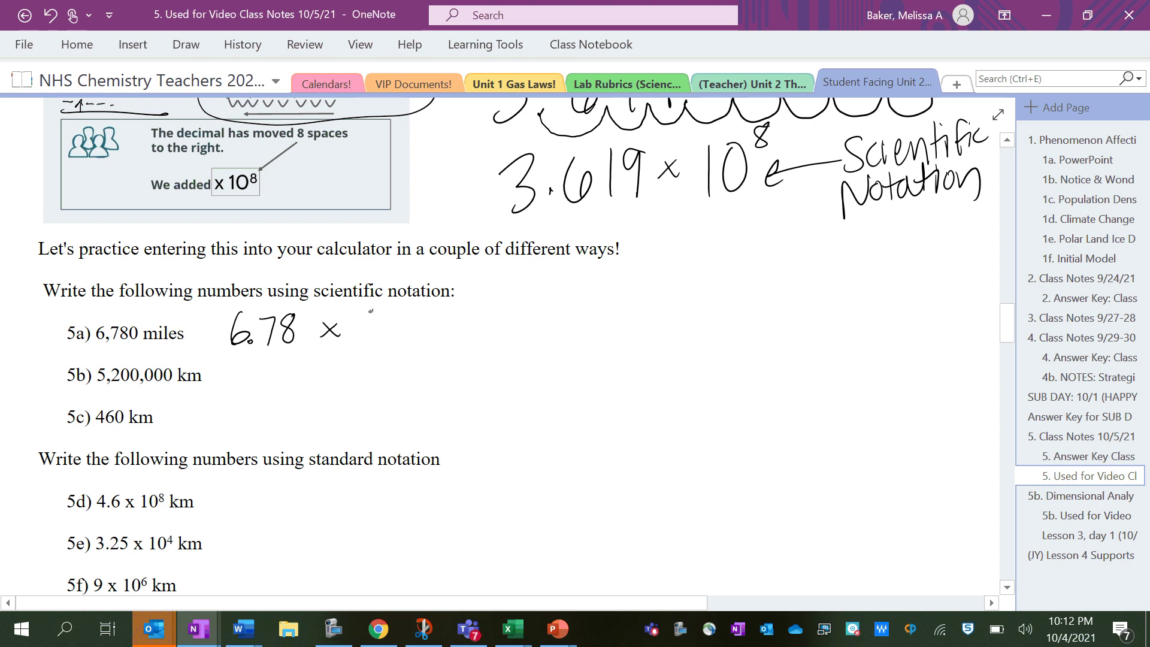
{"action": "left_click_drag", "start_coordinate": [371, 311], "coordinate": [372, 345]}
{"action": "mouse_move", "coordinate": [393, 317]}
{"action": "left_mouse_down"}
{"action": "mouse_move", "coordinate": [387, 336]}
{"action": "mouse_move", "coordinate": [393, 316]}
{"action": "left_mouse_up"}
{"action": "mouse_move", "coordinate": [397, 306]}
{"action": "left_mouse_down"}
{"action": "mouse_move", "coordinate": [450, 337]}
{"action": "mouse_move", "coordinate": [500, 337]}
{"action": "left_mouse_up"}
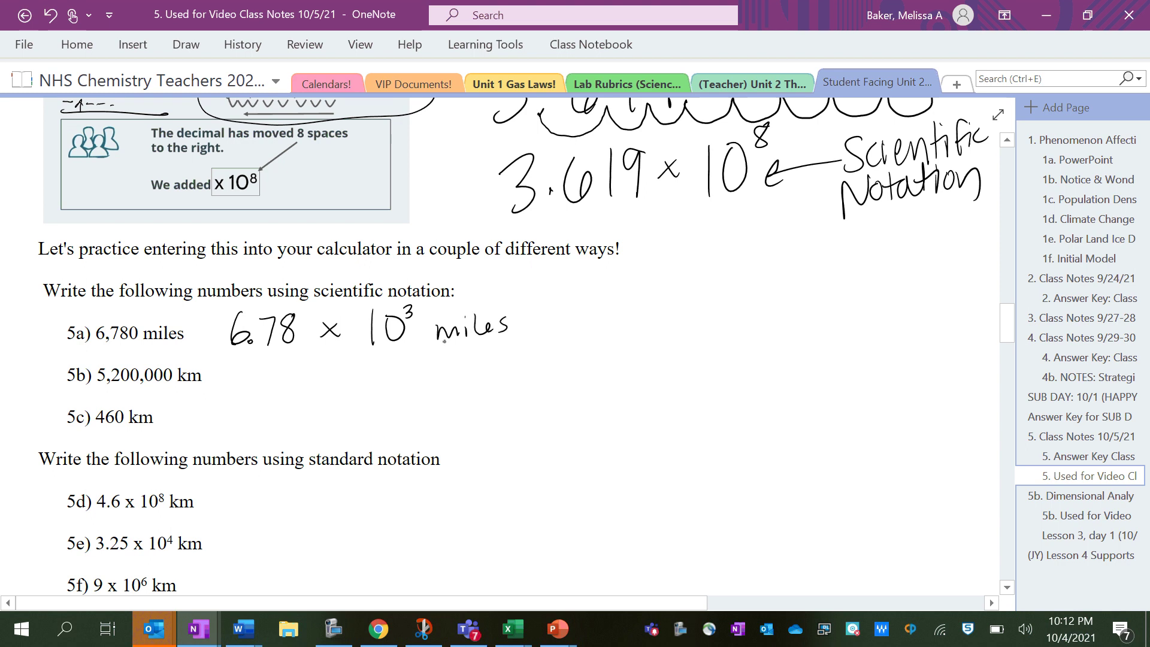
- Answer 5b as 5.2 × 10⁶ km
{"action": "mouse_move", "coordinate": [239, 366]}
{"action": "left_mouse_down"}
{"action": "mouse_move", "coordinate": [223, 392]}
{"action": "mouse_move", "coordinate": [316, 384]}
{"action": "left_mouse_up"}
{"action": "left_click", "coordinate": [247, 392]}
{"action": "mouse_move", "coordinate": [316, 371]}
{"action": "left_mouse_down"}
{"action": "mouse_move", "coordinate": [303, 383]}
{"action": "mouse_move", "coordinate": [344, 393]}
{"action": "left_mouse_up"}
{"action": "left_click_drag", "start_coordinate": [362, 364], "coordinate": [367, 365]}
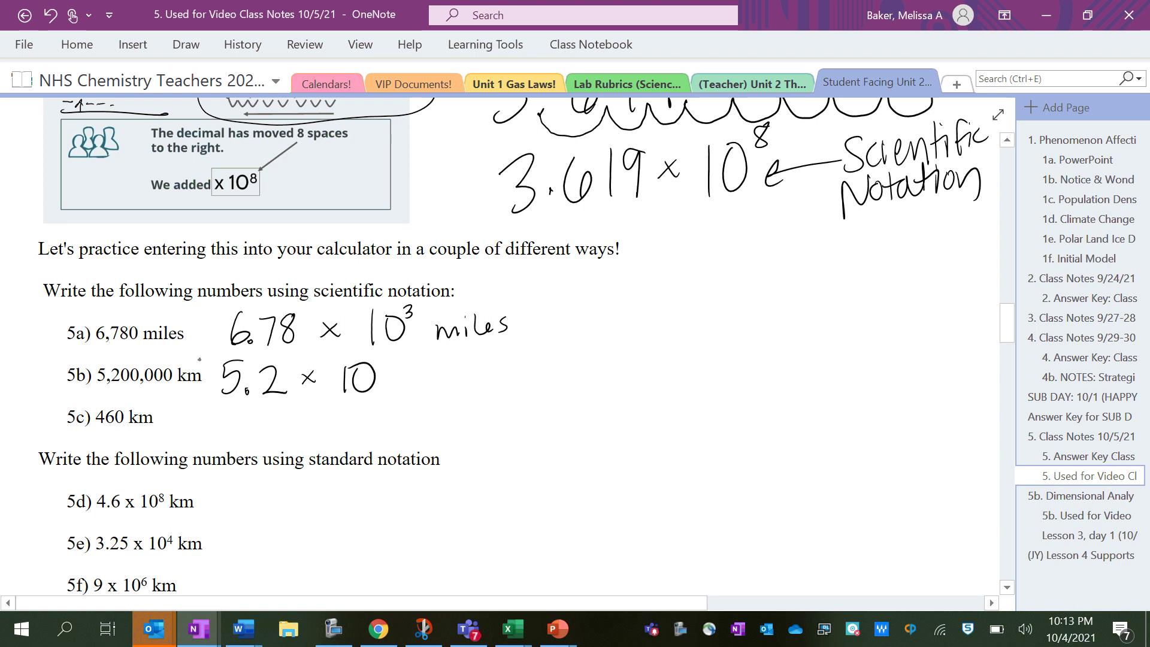
{"action": "left_click_drag", "start_coordinate": [388, 357], "coordinate": [417, 393]}
{"action": "mouse_move", "coordinate": [429, 366]}
{"action": "left_mouse_down"}
{"action": "mouse_move", "coordinate": [436, 383]}
{"action": "mouse_move", "coordinate": [467, 388]}
{"action": "left_mouse_up"}
- Write 5,200,000 beside 5b with its decimal hops, pointing an arrow at the exponent 6
{"action": "mouse_move", "coordinate": [583, 341]}
{"action": "left_mouse_down"}
{"action": "mouse_move", "coordinate": [559, 375]}
{"action": "mouse_move", "coordinate": [590, 391]}
{"action": "left_mouse_up"}
{"action": "left_click_drag", "start_coordinate": [603, 354], "coordinate": [618, 376]}
{"action": "left_click_drag", "start_coordinate": [632, 347], "coordinate": [655, 347]}
{"action": "left_click_drag", "start_coordinate": [669, 363], "coordinate": [669, 384]}
{"action": "left_click_drag", "start_coordinate": [689, 340], "coordinate": [746, 336]}
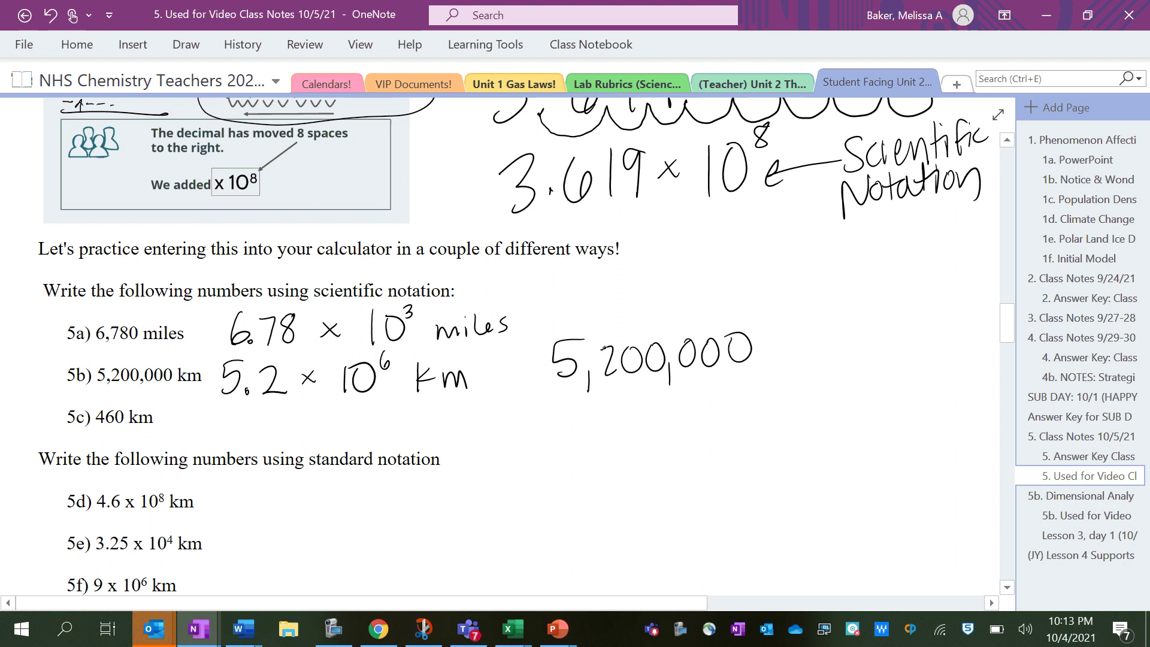
{"action": "mouse_move", "coordinate": [584, 392]}
{"action": "left_mouse_down"}
{"action": "mouse_move", "coordinate": [589, 377]}
{"action": "mouse_move", "coordinate": [599, 391]}
{"action": "mouse_move", "coordinate": [621, 374]}
{"action": "mouse_move", "coordinate": [638, 390]}
{"action": "mouse_move", "coordinate": [643, 372]}
{"action": "mouse_move", "coordinate": [663, 393]}
{"action": "mouse_move", "coordinate": [671, 371]}
{"action": "mouse_move", "coordinate": [765, 362]}
{"action": "left_mouse_up"}
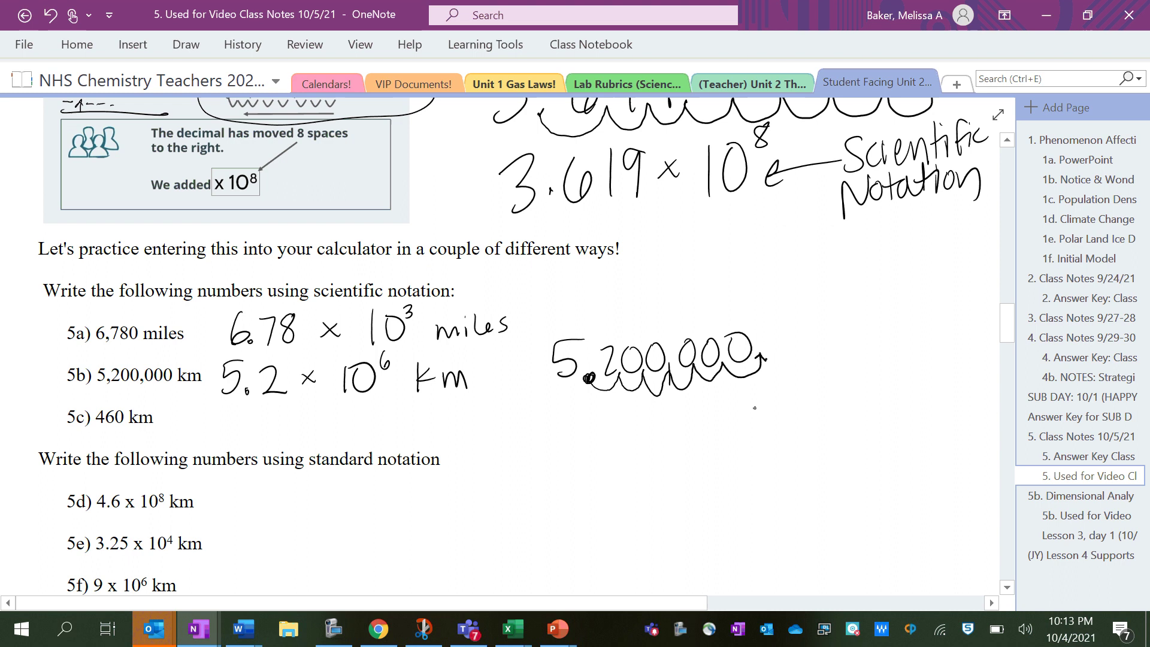
{"action": "mouse_move", "coordinate": [390, 396]}
{"action": "left_mouse_down"}
{"action": "mouse_move", "coordinate": [388, 376]}
{"action": "mouse_move", "coordinate": [393, 385]}
{"action": "left_mouse_up"}
- Write 4.6 × 10² km beside 5c
{"action": "mouse_move", "coordinate": [214, 403]}
{"action": "left_mouse_down"}
{"action": "mouse_move", "coordinate": [214, 429]}
{"action": "mouse_move", "coordinate": [235, 427]}
{"action": "left_mouse_up"}
{"action": "left_click_drag", "start_coordinate": [228, 407], "coordinate": [228, 435]}
{"action": "mouse_move", "coordinate": [263, 409]}
{"action": "left_mouse_down"}
{"action": "mouse_move", "coordinate": [255, 433]}
{"action": "mouse_move", "coordinate": [306, 429]}
{"action": "left_mouse_up"}
{"action": "mouse_move", "coordinate": [305, 415]}
{"action": "left_mouse_down"}
{"action": "mouse_move", "coordinate": [289, 430]}
{"action": "mouse_move", "coordinate": [328, 443]}
{"action": "left_mouse_up"}
{"action": "mouse_move", "coordinate": [342, 417]}
{"action": "left_mouse_down"}
{"action": "mouse_move", "coordinate": [377, 416]}
{"action": "mouse_move", "coordinate": [388, 445]}
{"action": "mouse_move", "coordinate": [396, 423]}
{"action": "mouse_move", "coordinate": [432, 439]}
{"action": "left_mouse_up"}
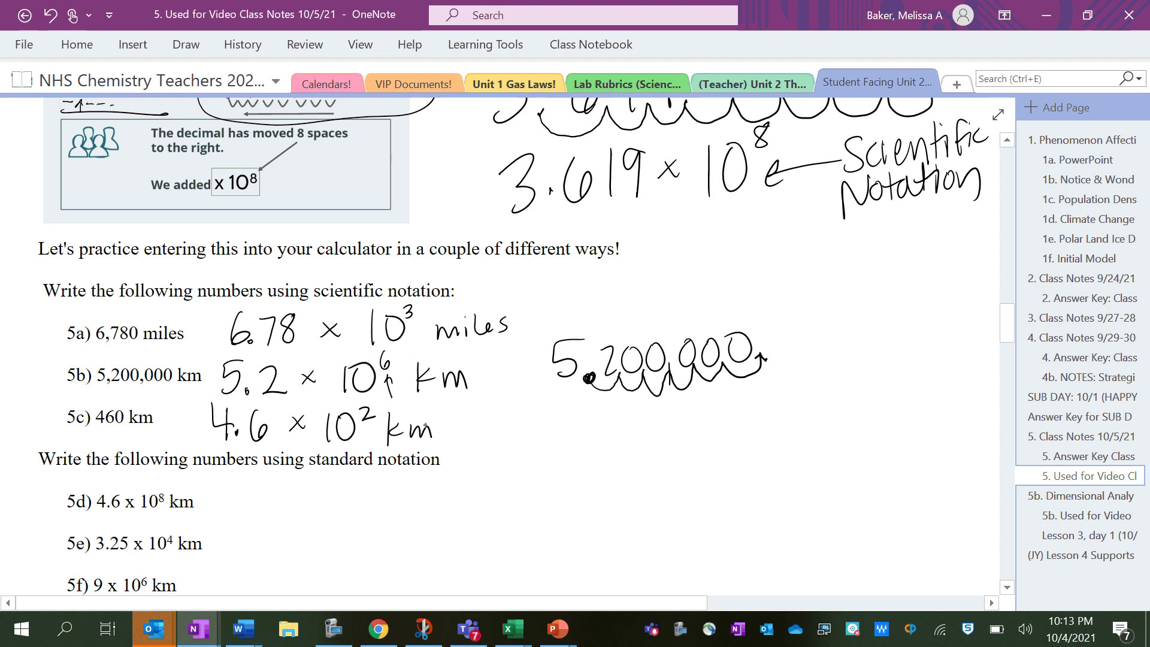
- Write 460,000,000 beside 5d, undoing the stray hop loops
{"action": "scroll", "coordinate": [426, 424], "scroll_direction": "down", "scroll_amount": 3}
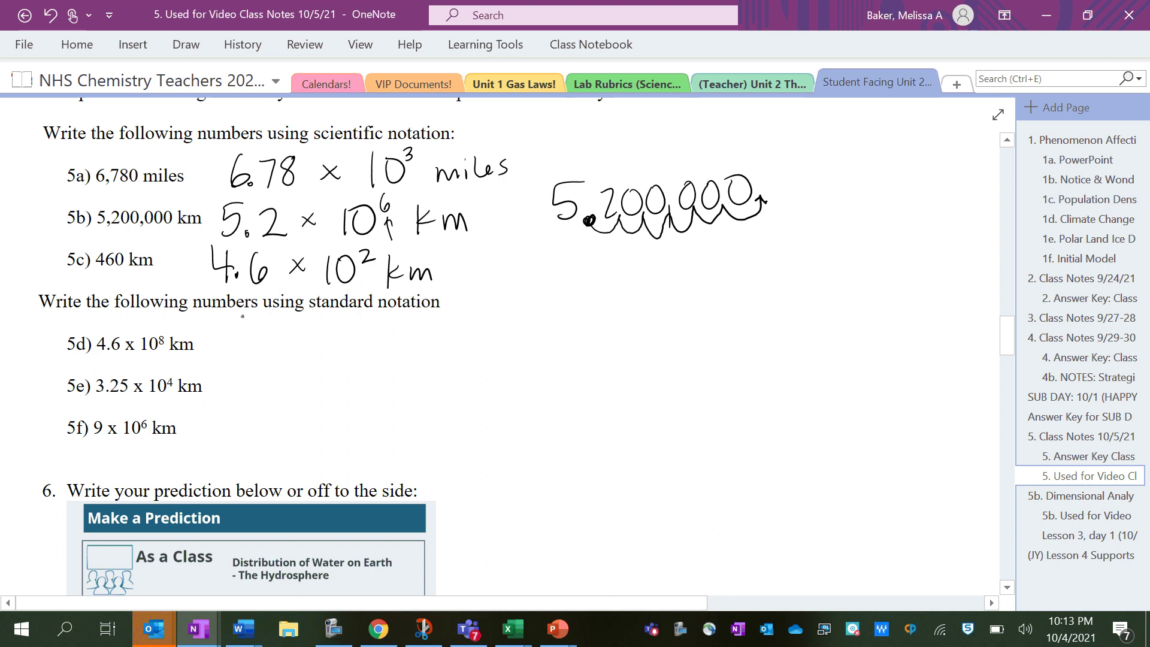
{"action": "mouse_move", "coordinate": [237, 328]}
{"action": "left_mouse_down"}
{"action": "mouse_move", "coordinate": [257, 349]}
{"action": "mouse_move", "coordinate": [242, 360]}
{"action": "mouse_move", "coordinate": [271, 345]}
{"action": "left_mouse_up"}
{"action": "mouse_move", "coordinate": [301, 329]}
{"action": "left_mouse_down"}
{"action": "mouse_move", "coordinate": [293, 346]}
{"action": "mouse_move", "coordinate": [303, 328]}
{"action": "mouse_move", "coordinate": [339, 345]}
{"action": "mouse_move", "coordinate": [338, 329]}
{"action": "left_mouse_up"}
{"action": "mouse_move", "coordinate": [362, 330]}
{"action": "left_mouse_down"}
{"action": "mouse_move", "coordinate": [349, 347]}
{"action": "mouse_move", "coordinate": [363, 330]}
{"action": "mouse_move", "coordinate": [461, 328]}
{"action": "left_mouse_up"}
{"action": "left_click_drag", "start_coordinate": [397, 347], "coordinate": [393, 364]}
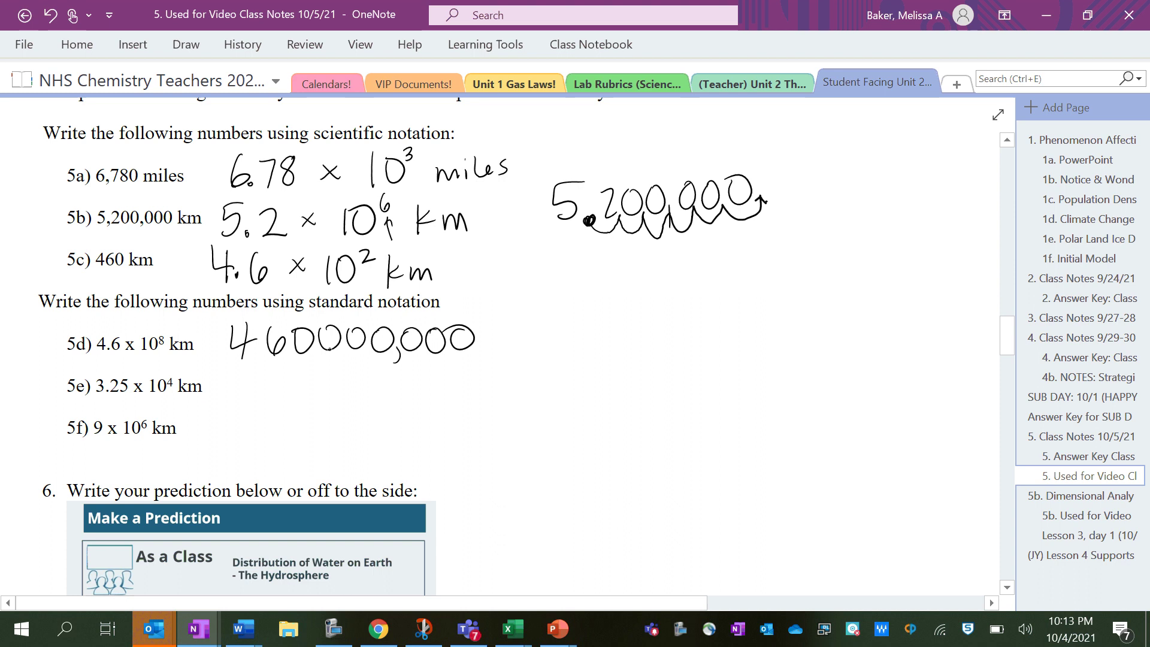
{"action": "left_click_drag", "start_coordinate": [316, 351], "coordinate": [320, 372]}
{"action": "mouse_move", "coordinate": [253, 361]}
{"action": "left_mouse_down"}
{"action": "mouse_move", "coordinate": [284, 369]}
{"action": "mouse_move", "coordinate": [289, 358]}
{"action": "mouse_move", "coordinate": [318, 373]}
{"action": "mouse_move", "coordinate": [340, 357]}
{"action": "mouse_move", "coordinate": [387, 369]}
{"action": "mouse_move", "coordinate": [417, 358]}
{"action": "mouse_move", "coordinate": [435, 371]}
{"action": "mouse_move", "coordinate": [449, 355]}
{"action": "mouse_move", "coordinate": [473, 342]}
{"action": "left_mouse_up"}
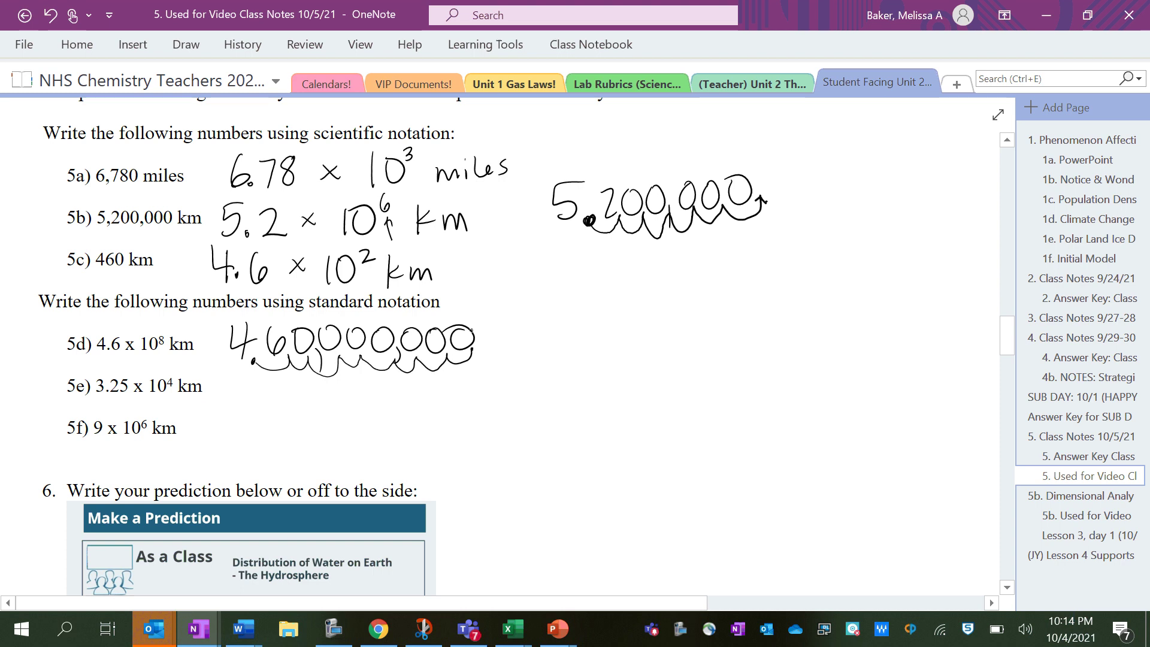
{"action": "key", "text": "ctrl+z"}
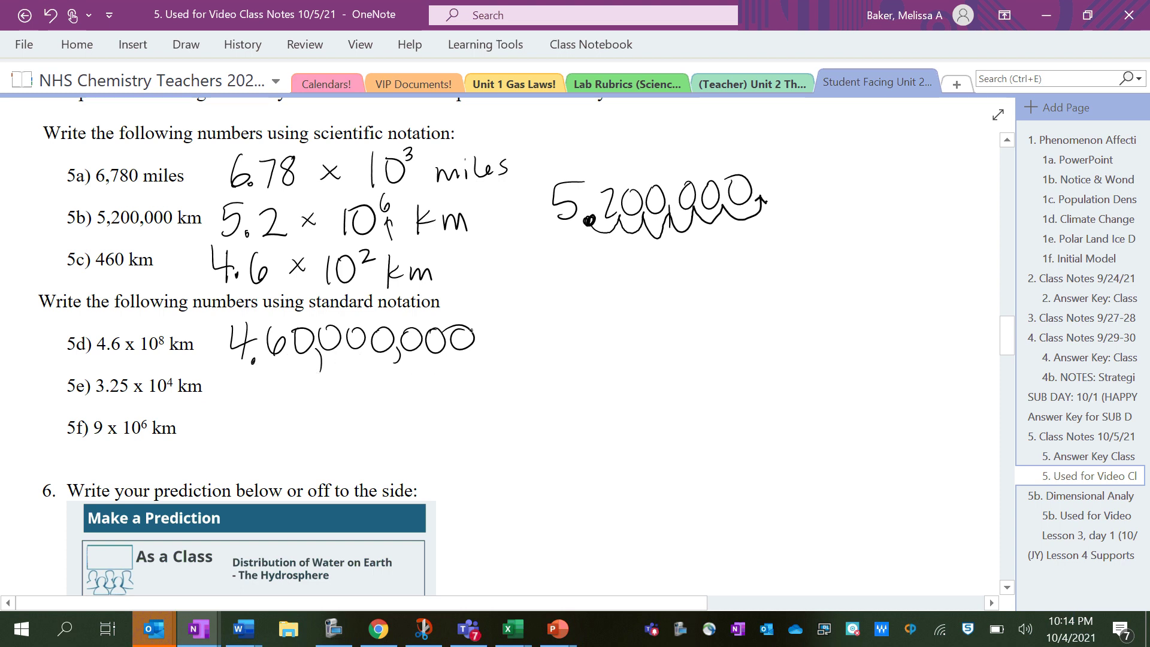
{"action": "mouse_move", "coordinate": [260, 359]}
{"action": "left_mouse_down"}
{"action": "mouse_move", "coordinate": [232, 342]}
{"action": "mouse_move", "coordinate": [229, 354]}
{"action": "mouse_move", "coordinate": [272, 330]}
{"action": "mouse_move", "coordinate": [267, 354]}
{"action": "mouse_move", "coordinate": [313, 338]}
{"action": "mouse_move", "coordinate": [339, 347]}
{"action": "mouse_move", "coordinate": [350, 325]}
{"action": "mouse_move", "coordinate": [374, 322]}
{"action": "left_mouse_up"}
- Complete 5e as 32,500 km and add km to the 5d answer, undoing stray marks
{"action": "scroll", "coordinate": [479, 348], "scroll_direction": "down", "scroll_amount": 1}
{"action": "left_click_drag", "start_coordinate": [298, 346], "coordinate": [292, 367]}
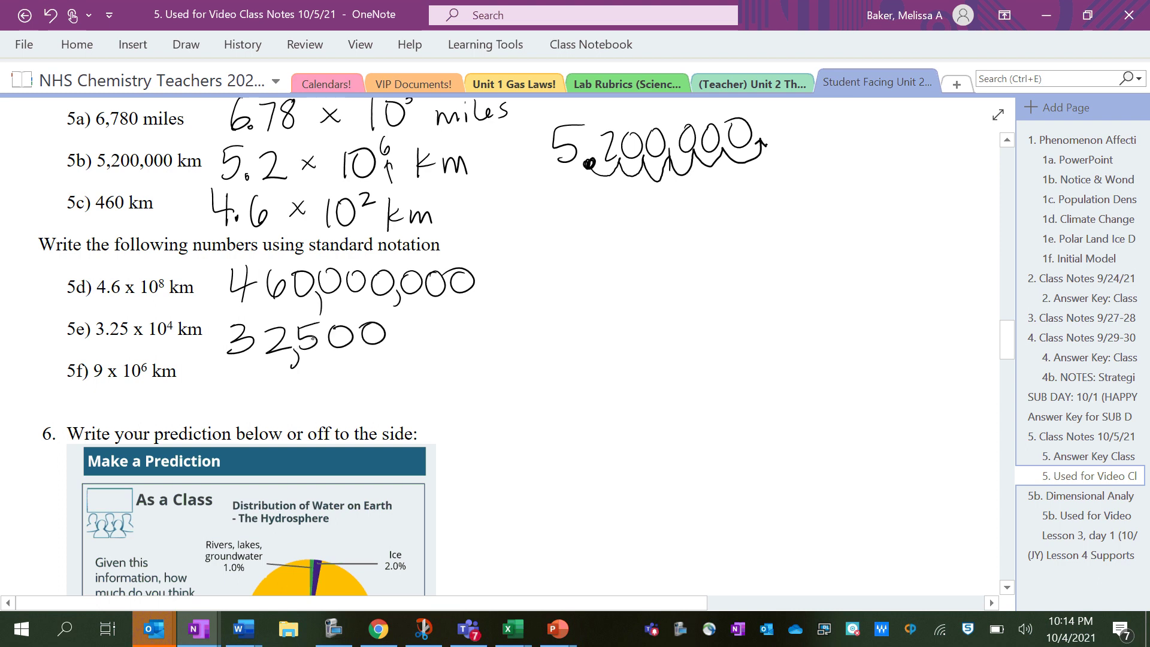
{"action": "mouse_move", "coordinate": [507, 262]}
{"action": "left_mouse_down"}
{"action": "mouse_move", "coordinate": [503, 298]}
{"action": "mouse_move", "coordinate": [523, 296]}
{"action": "left_mouse_up"}
{"action": "mouse_move", "coordinate": [527, 296]}
{"action": "left_mouse_down"}
{"action": "mouse_move", "coordinate": [539, 279]}
{"action": "mouse_move", "coordinate": [552, 296]}
{"action": "left_mouse_up"}
{"action": "left_click_drag", "start_coordinate": [410, 322], "coordinate": [408, 346]}
{"action": "left_click_drag", "start_coordinate": [423, 324], "coordinate": [433, 342]}
{"action": "mouse_move", "coordinate": [437, 343]}
{"action": "left_mouse_down"}
{"action": "mouse_move", "coordinate": [454, 331]}
{"action": "mouse_move", "coordinate": [465, 342]}
{"action": "left_mouse_up"}
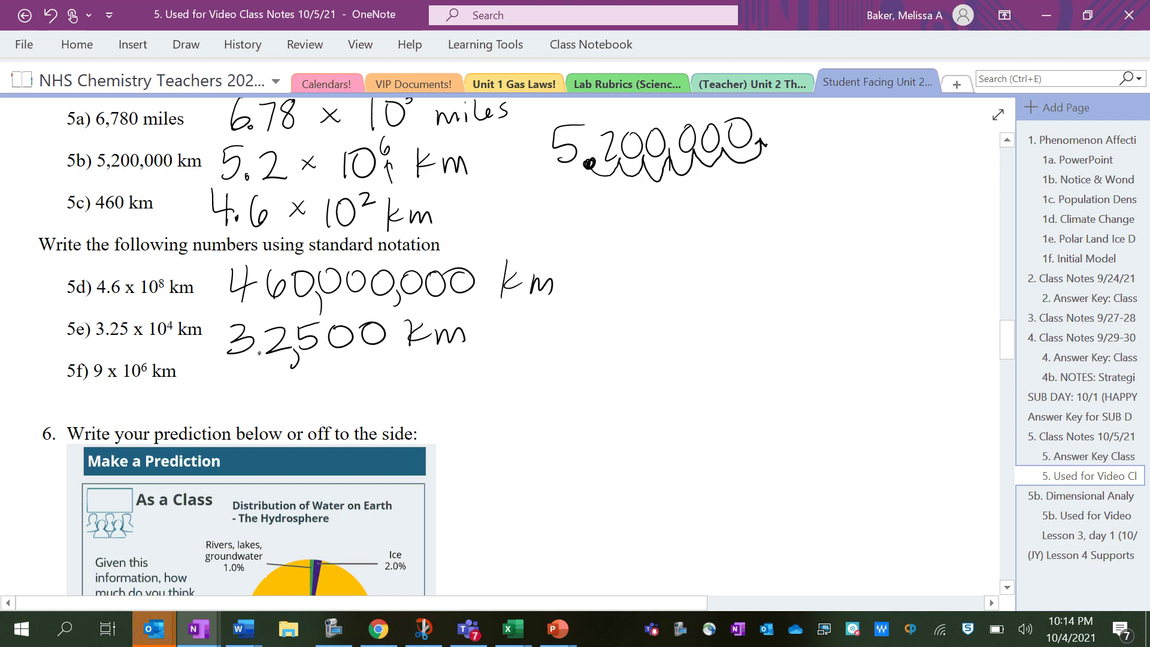
{"action": "mouse_move", "coordinate": [255, 352]}
{"action": "left_mouse_down"}
{"action": "mouse_move", "coordinate": [277, 389]}
{"action": "mouse_move", "coordinate": [328, 363]}
{"action": "mouse_move", "coordinate": [358, 368]}
{"action": "mouse_move", "coordinate": [359, 353]}
{"action": "mouse_move", "coordinate": [387, 350]}
{"action": "left_mouse_up"}
{"action": "key", "text": "ctrl+z"}
- Write 9,000,000 km beside 5f with an arrow to the answer
{"action": "left_click_drag", "start_coordinate": [187, 375], "coordinate": [227, 389]}
{"action": "left_click_drag", "start_coordinate": [213, 382], "coordinate": [217, 397]}
{"action": "mouse_move", "coordinate": [279, 377]}
{"action": "left_mouse_down"}
{"action": "mouse_move", "coordinate": [268, 385]}
{"action": "mouse_move", "coordinate": [278, 416]}
{"action": "left_mouse_up"}
{"action": "mouse_move", "coordinate": [314, 379]}
{"action": "left_mouse_down"}
{"action": "mouse_move", "coordinate": [316, 410]}
{"action": "mouse_move", "coordinate": [318, 388]}
{"action": "mouse_move", "coordinate": [462, 374]}
{"action": "left_mouse_up"}
{"action": "left_click_drag", "start_coordinate": [384, 398], "coordinate": [382, 421]}
{"action": "left_click_drag", "start_coordinate": [286, 408], "coordinate": [278, 427]}
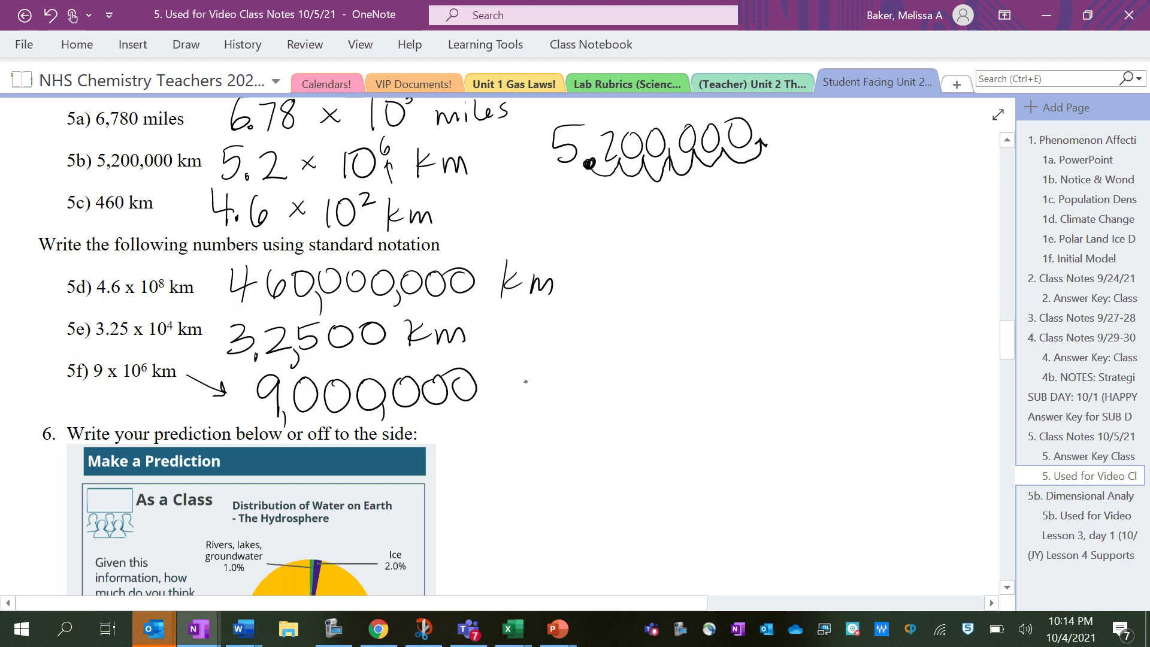
{"action": "mouse_move", "coordinate": [497, 357]}
{"action": "left_mouse_down"}
{"action": "mouse_move", "coordinate": [496, 404]}
{"action": "mouse_move", "coordinate": [518, 395]}
{"action": "left_mouse_up"}
{"action": "left_click_drag", "start_coordinate": [523, 384], "coordinate": [546, 405]}
{"action": "scroll", "coordinate": [498, 347], "scroll_direction": "down", "scroll_amount": 5}
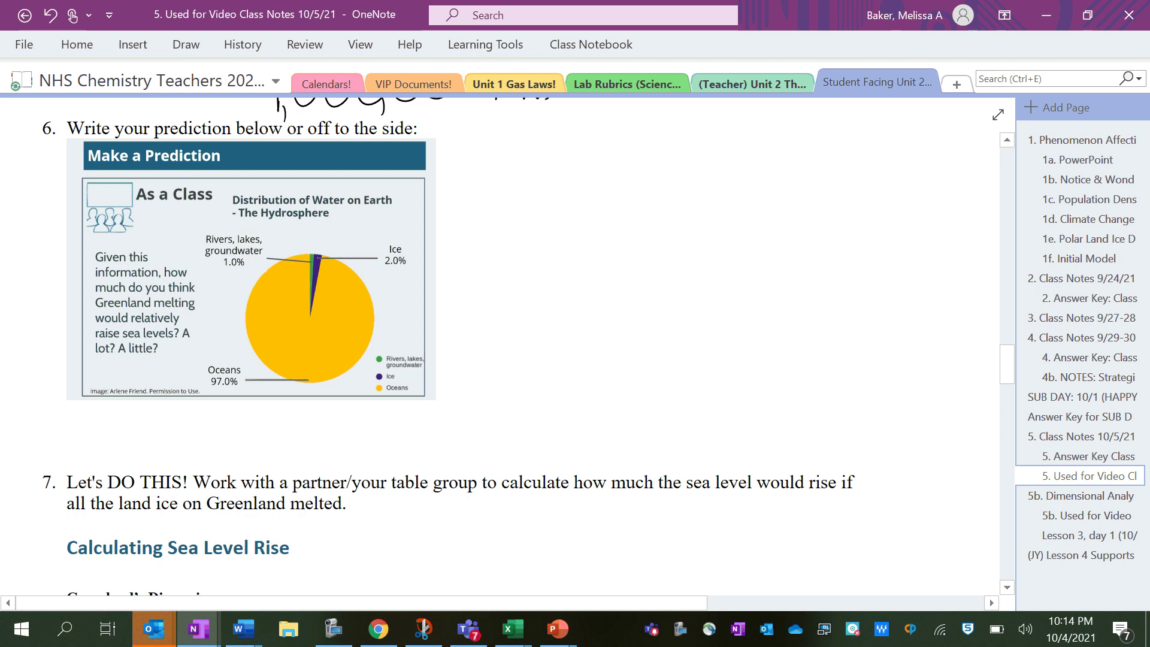
- Circle the Ice 2.0% label on question 6's pie chart and the words 'A lot?'
{"action": "left_click_drag", "start_coordinate": [409, 224], "coordinate": [382, 234]}
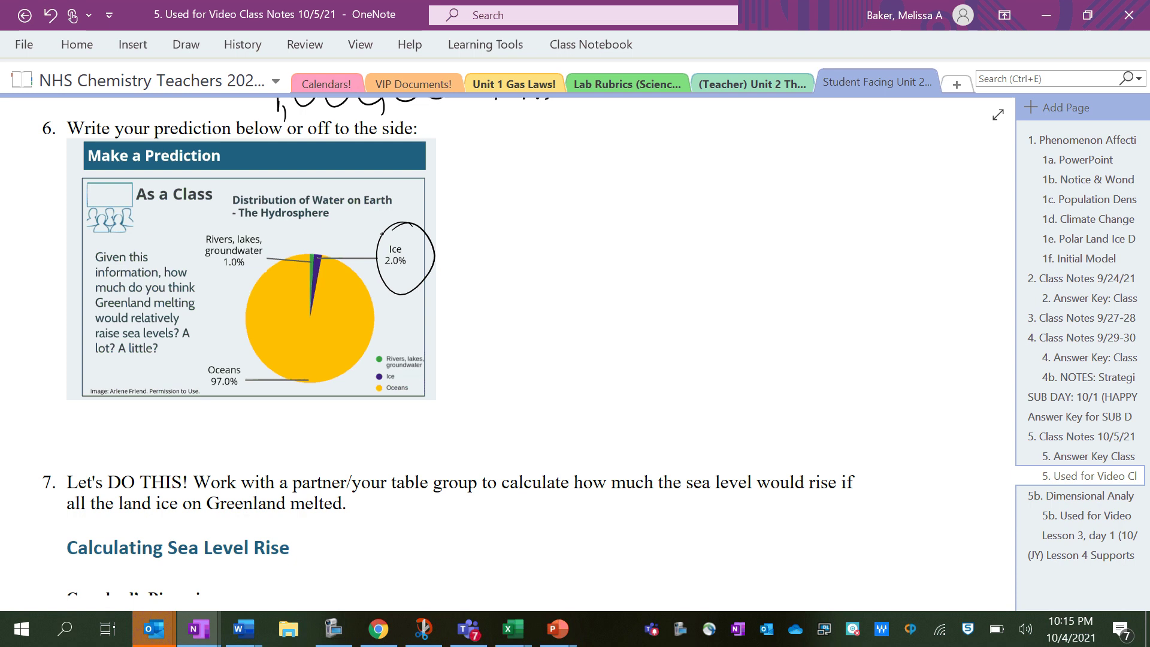
{"action": "mouse_move", "coordinate": [185, 316]}
{"action": "left_mouse_down"}
{"action": "mouse_move", "coordinate": [202, 336]}
{"action": "mouse_move", "coordinate": [181, 321]}
{"action": "left_mouse_up"}
{"action": "mouse_move", "coordinate": [105, 335]}
{"action": "left_mouse_down"}
{"action": "mouse_move", "coordinate": [90, 345]}
{"action": "mouse_move", "coordinate": [96, 336]}
{"action": "left_mouse_up"}
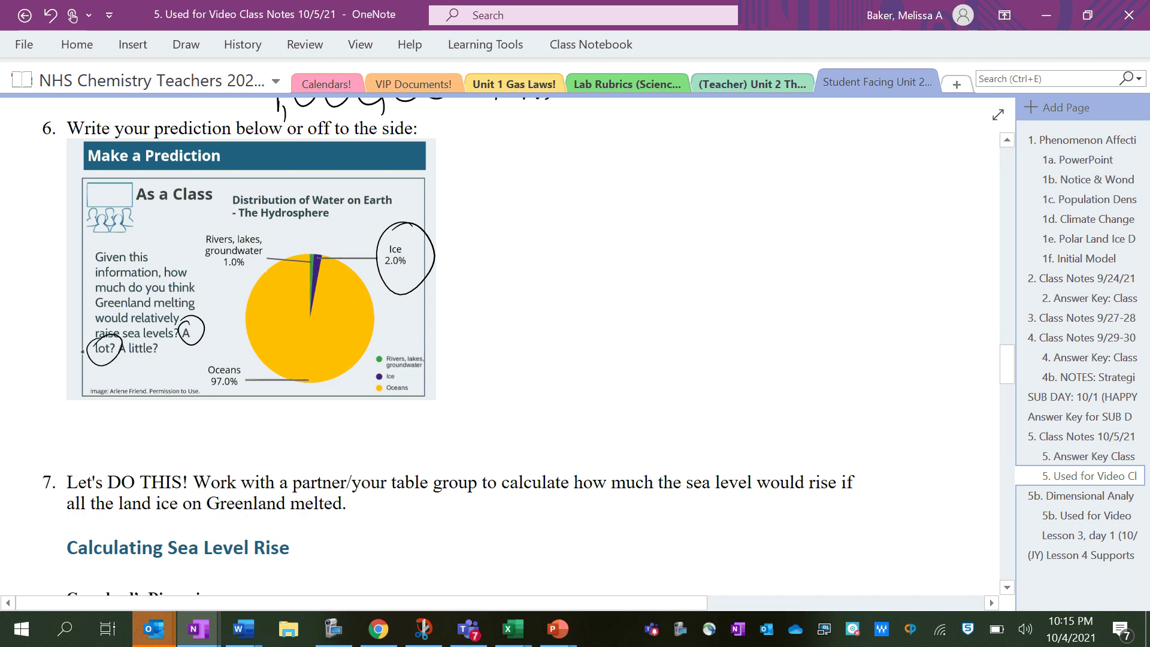
{"action": "scroll", "coordinate": [326, 419], "scroll_direction": "down", "scroll_amount": 5}
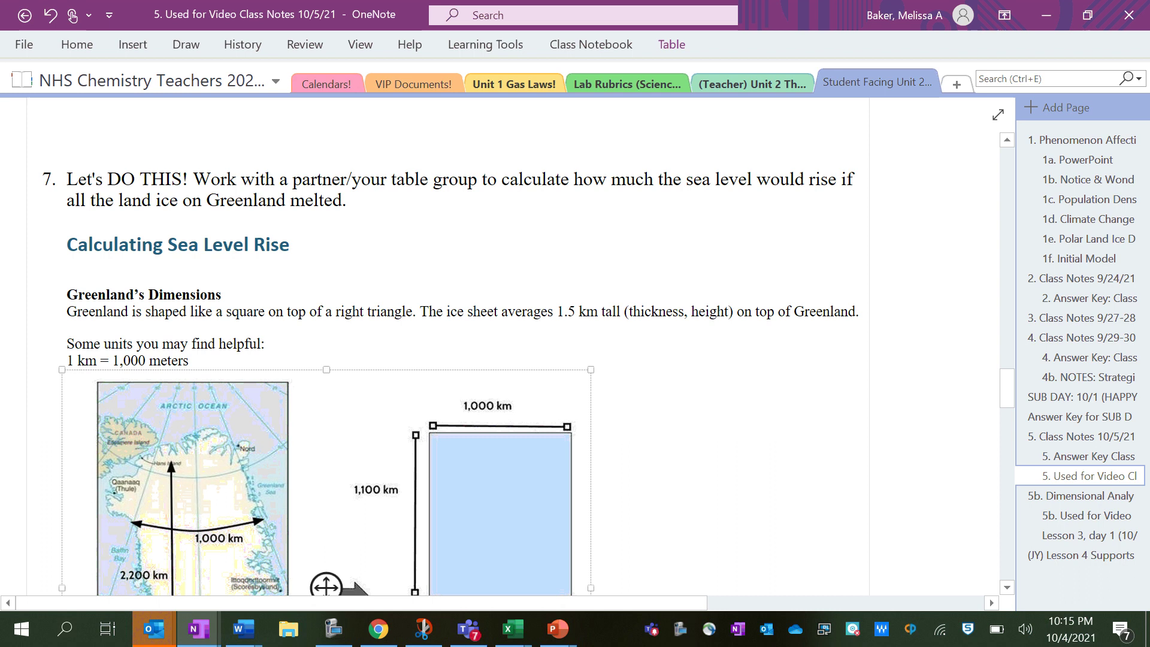
- Outline Greenland's square section on the map, then erase the temporary outline
{"action": "scroll", "coordinate": [420, 359], "scroll_direction": "down", "scroll_amount": 3}
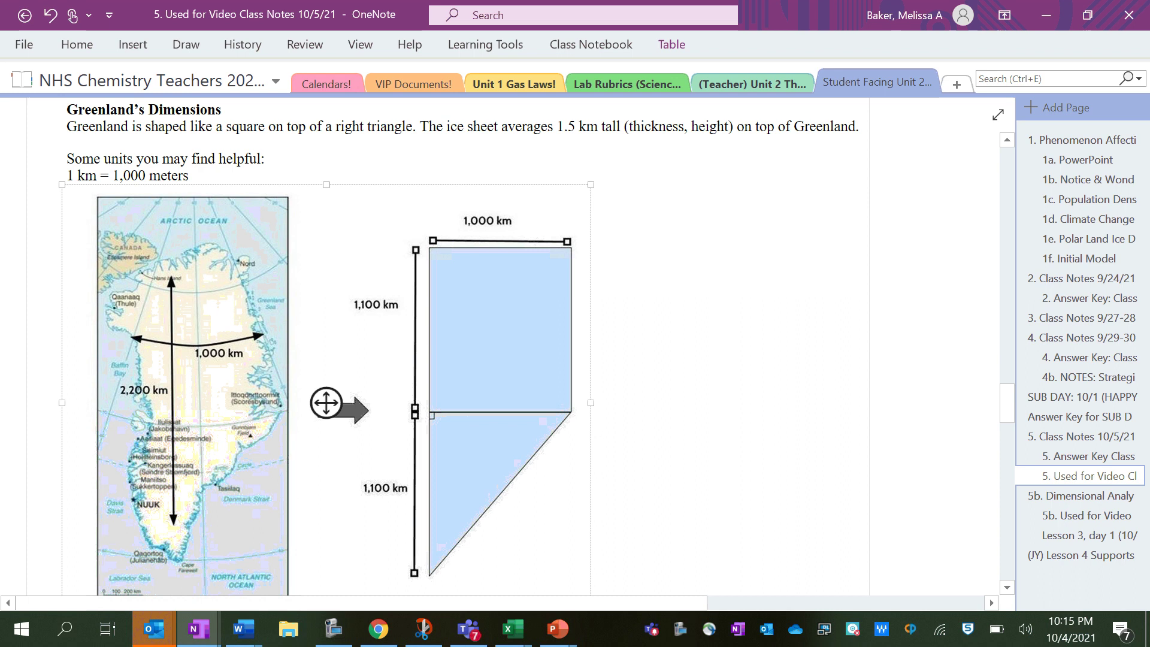
{"action": "mouse_move", "coordinate": [125, 239]}
{"action": "left_mouse_down"}
{"action": "mouse_move", "coordinate": [126, 363]}
{"action": "mouse_move", "coordinate": [147, 427]}
{"action": "mouse_move", "coordinate": [271, 419]}
{"action": "left_mouse_up"}
{"action": "mouse_move", "coordinate": [262, 324]}
{"action": "left_mouse_down"}
{"action": "mouse_move", "coordinate": [270, 423]}
{"action": "mouse_move", "coordinate": [260, 245]}
{"action": "mouse_move", "coordinate": [127, 252]}
{"action": "left_mouse_up"}
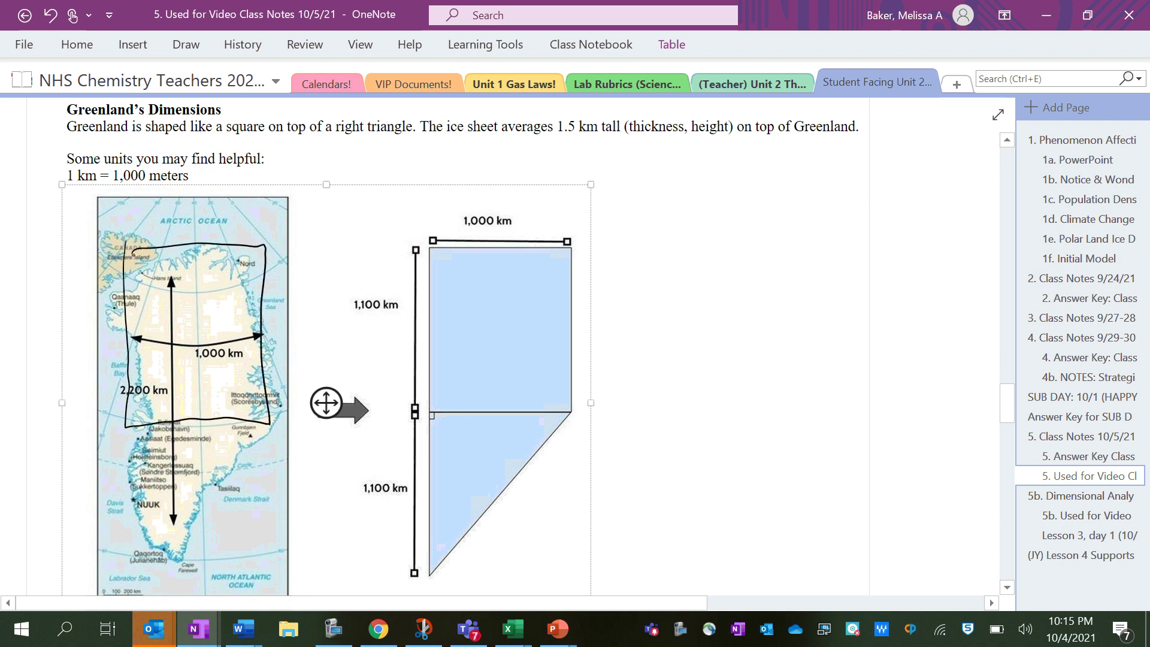
{"action": "mouse_move", "coordinate": [123, 419]}
{"action": "left_mouse_down"}
{"action": "mouse_move", "coordinate": [140, 582]}
{"action": "mouse_move", "coordinate": [277, 425]}
{"action": "left_mouse_up"}
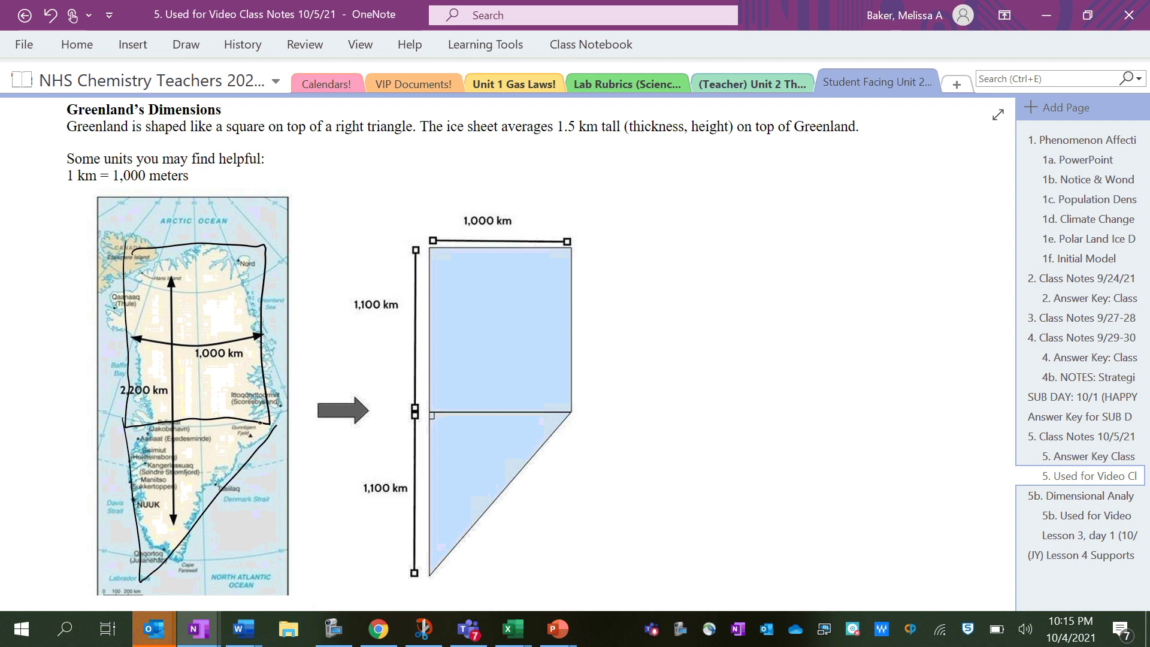
{"action": "mouse_move", "coordinate": [457, 108]}
{"action": "left_mouse_down"}
{"action": "mouse_move", "coordinate": [446, 112]}
{"action": "mouse_move", "coordinate": [464, 152]}
{"action": "mouse_move", "coordinate": [596, 147]}
{"action": "mouse_move", "coordinate": [604, 109]}
{"action": "mouse_move", "coordinate": [412, 117]}
{"action": "left_mouse_up"}
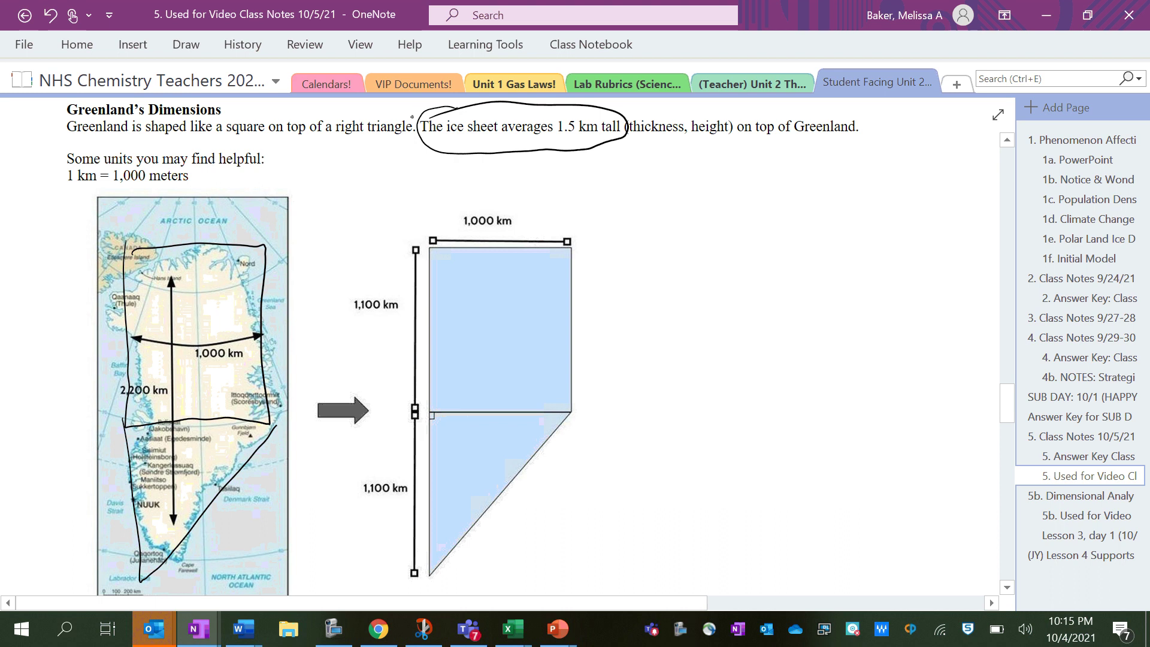
{"action": "left_click_drag", "start_coordinate": [143, 432], "coordinate": [166, 466]}
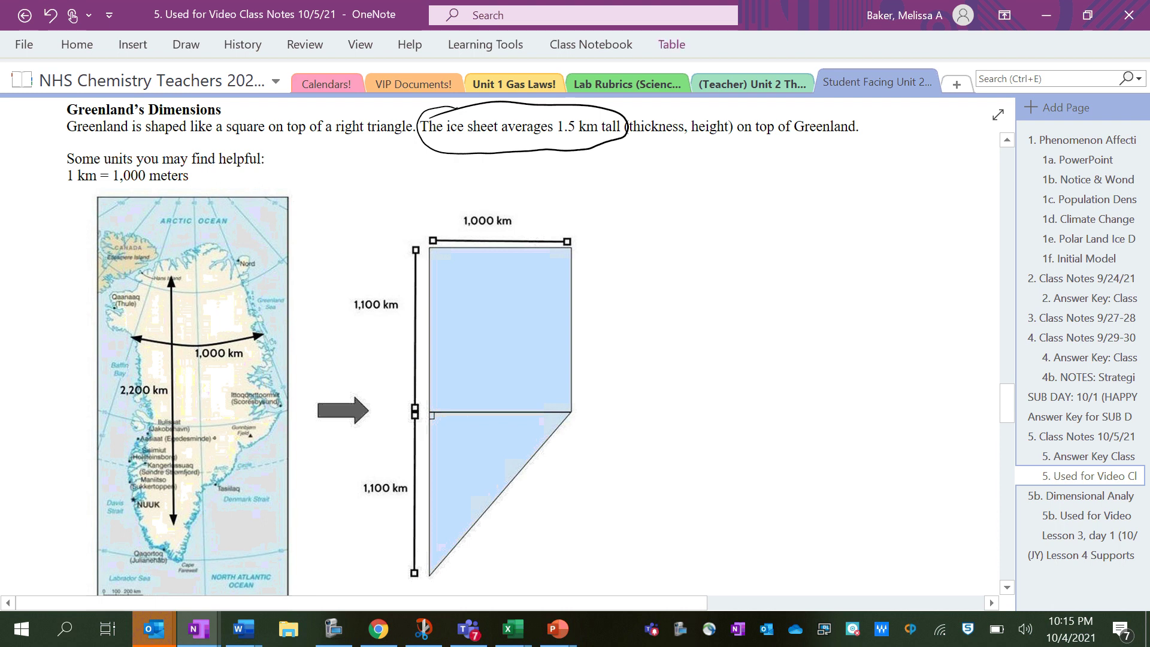
- Circle '1 km = 1,000 meters' and the ice sheet's 1.5 km average height
{"action": "left_click", "coordinate": [327, 382]}
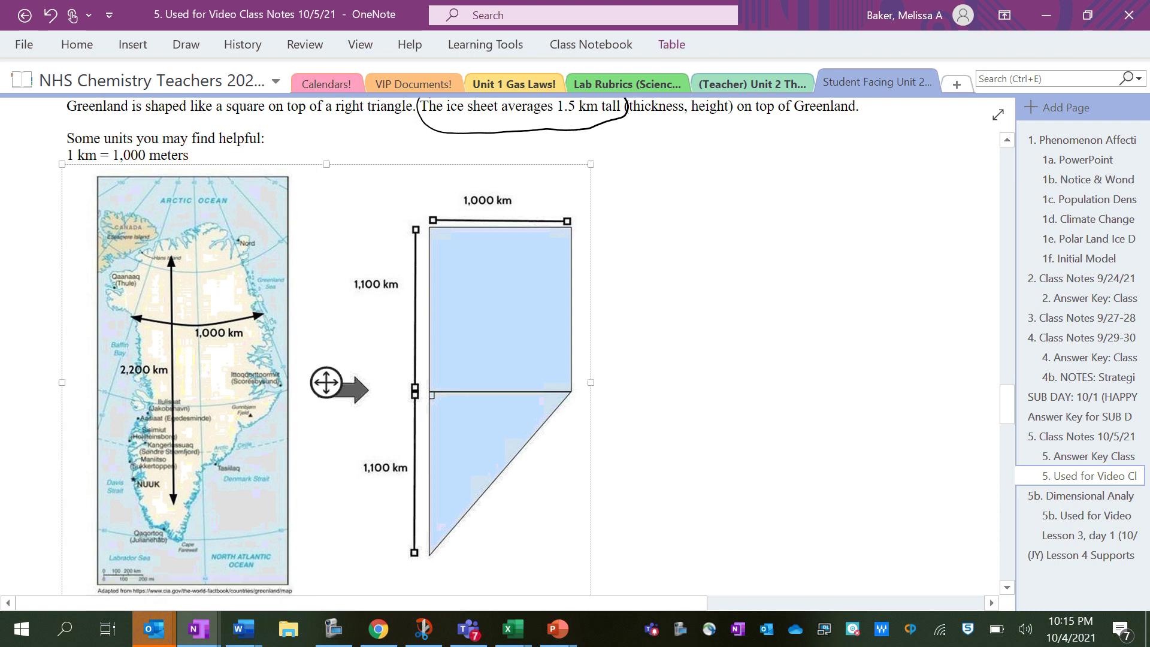
{"action": "mouse_move", "coordinate": [105, 137]}
{"action": "left_mouse_down"}
{"action": "mouse_move", "coordinate": [59, 160]}
{"action": "mouse_move", "coordinate": [99, 129]}
{"action": "left_mouse_up"}
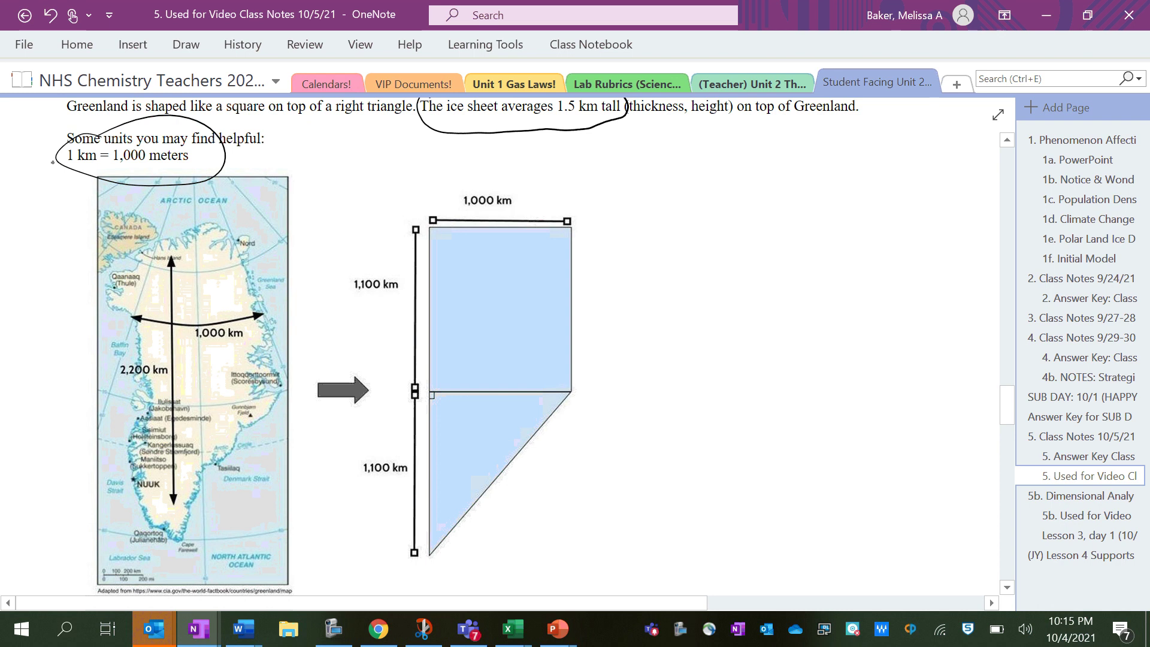
{"action": "scroll", "coordinate": [326, 455], "scroll_direction": "up", "scroll_amount": 1}
{"action": "left_click", "coordinate": [326, 455]}
{"action": "scroll", "coordinate": [326, 349], "scroll_direction": "down", "scroll_amount": 2}
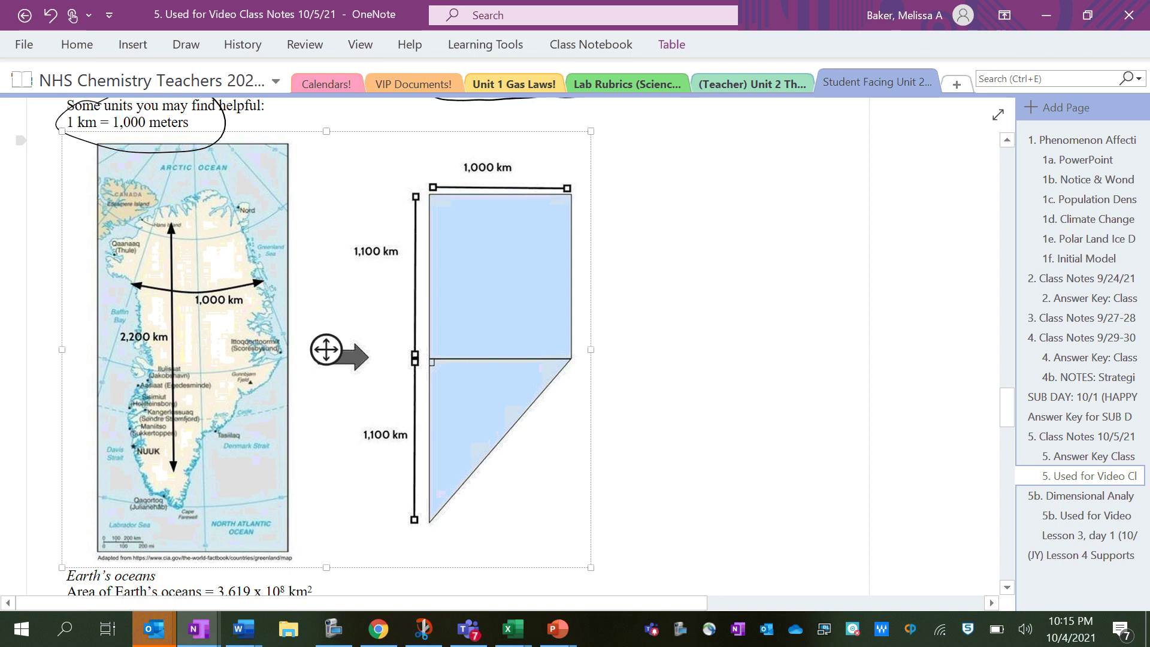
{"action": "scroll", "coordinate": [326, 349], "scroll_direction": "down", "scroll_amount": 5}
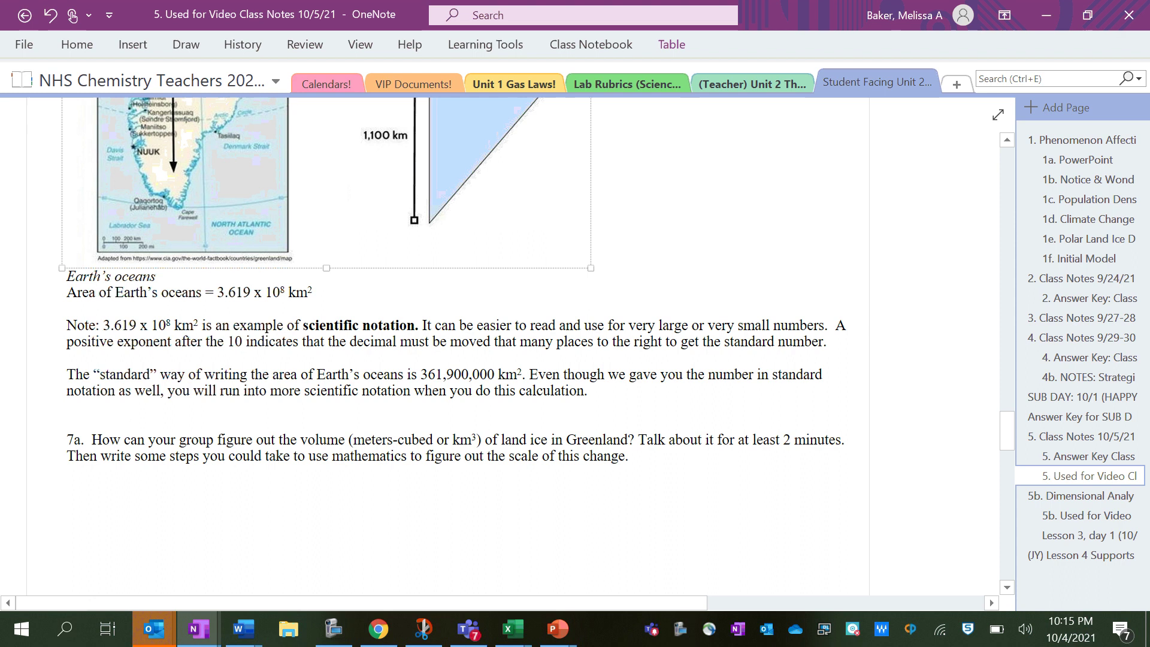
- Draw a wavy margin brace and a check mark beside the Earth's oceans notation notes
{"action": "mouse_move", "coordinate": [848, 298]}
{"action": "left_mouse_down"}
{"action": "mouse_move", "coordinate": [879, 332]}
{"action": "mouse_move", "coordinate": [873, 397]}
{"action": "mouse_move", "coordinate": [813, 417]}
{"action": "left_mouse_up"}
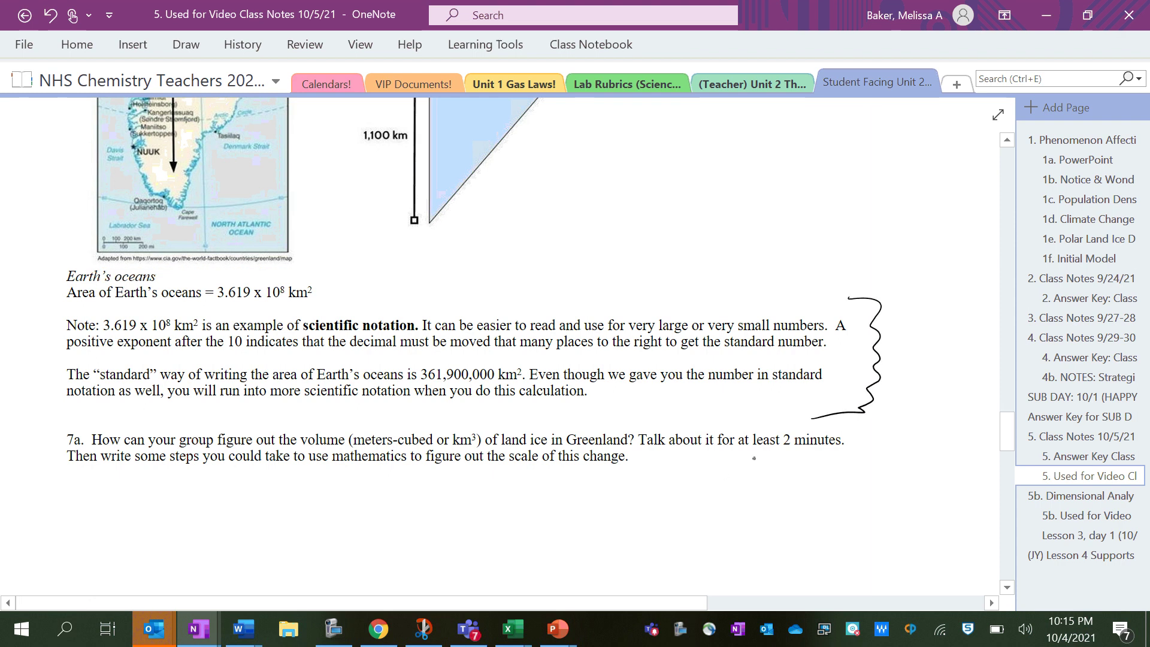
{"action": "left_click_drag", "start_coordinate": [898, 352], "coordinate": [956, 310]}
{"action": "scroll", "coordinate": [945, 292], "scroll_direction": "down", "scroll_amount": 3}
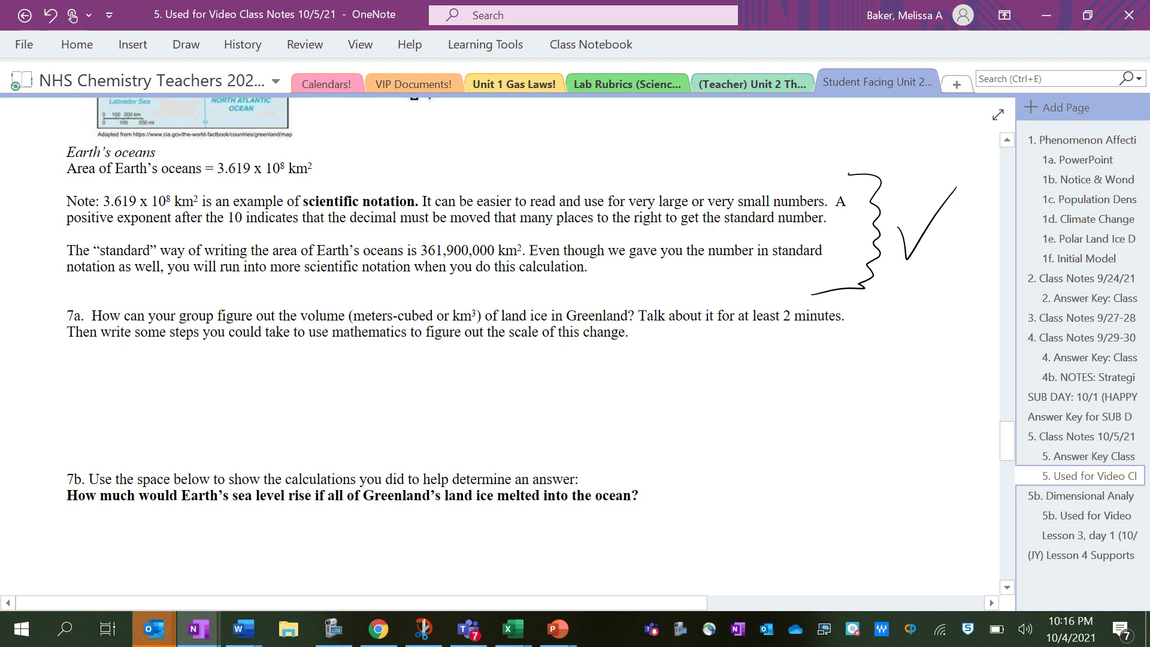
{"action": "scroll", "coordinate": [509, 347], "scroll_direction": "up", "scroll_amount": 7}
{"action": "scroll", "coordinate": [509, 347], "scroll_direction": "down", "scroll_amount": 7}
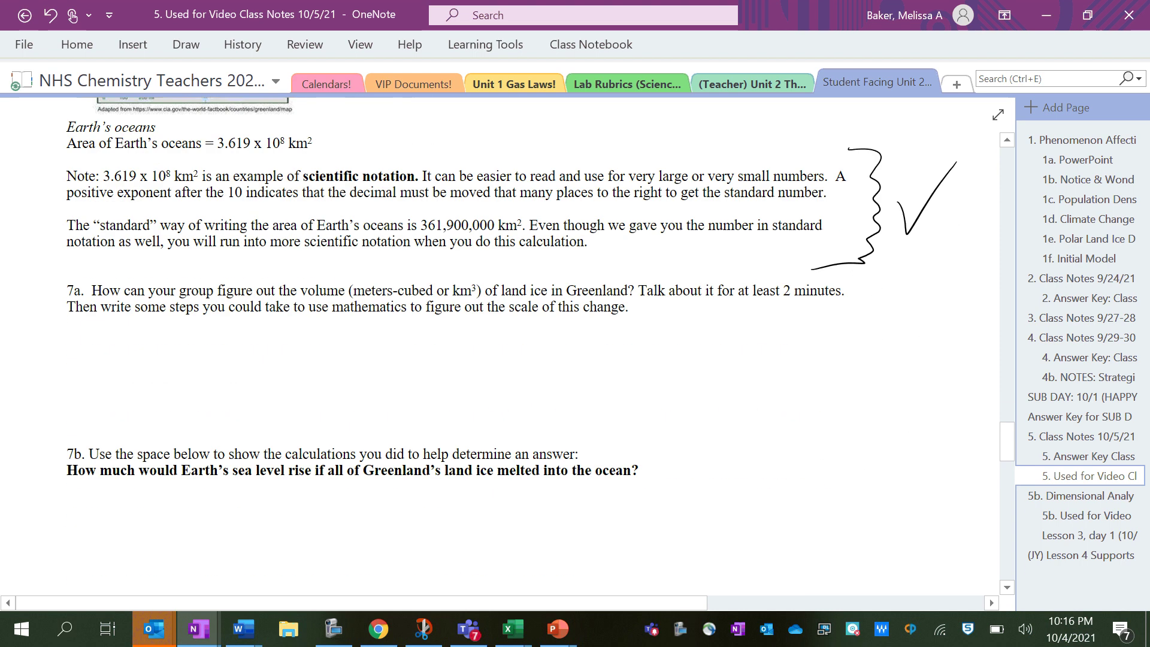
{"action": "scroll", "coordinate": [509, 348], "scroll_direction": "down", "scroll_amount": 1}
- Sketch a square labelled L for Greenland's top section and write L × W × H beside it
{"action": "mouse_move", "coordinate": [177, 298]}
{"action": "left_mouse_down"}
{"action": "mouse_move", "coordinate": [219, 362]}
{"action": "mouse_move", "coordinate": [260, 359]}
{"action": "mouse_move", "coordinate": [245, 293]}
{"action": "mouse_move", "coordinate": [168, 305]}
{"action": "left_mouse_up"}
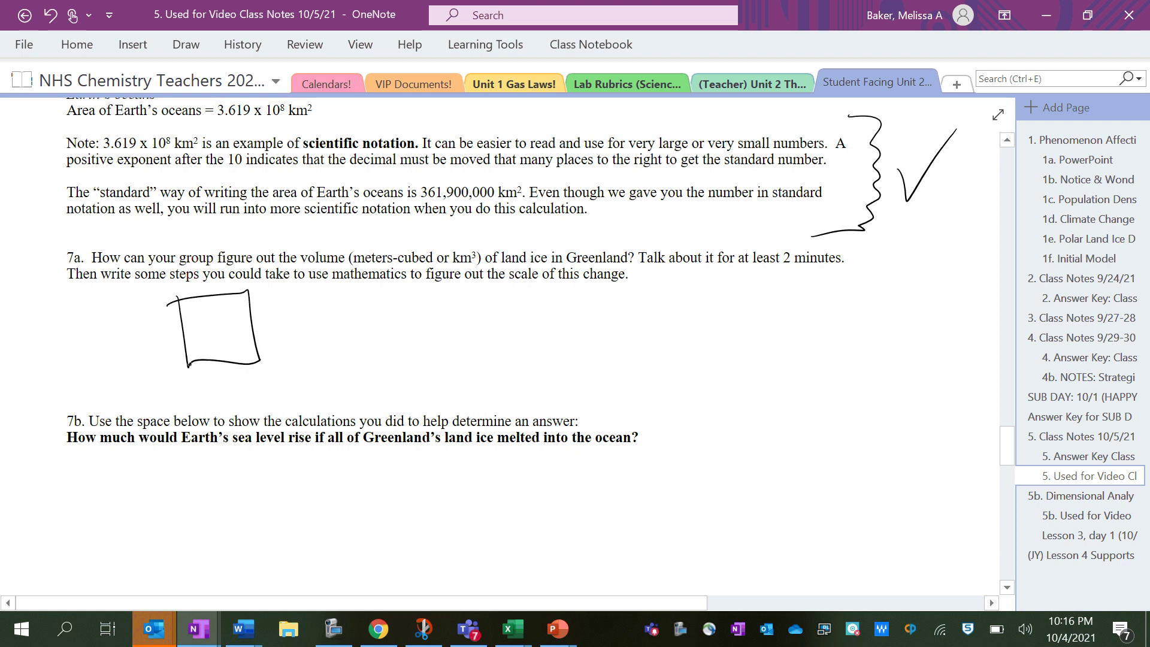
{"action": "mouse_move", "coordinate": [156, 315]}
{"action": "left_mouse_down"}
{"action": "mouse_move", "coordinate": [157, 339]}
{"action": "mouse_move", "coordinate": [234, 368]}
{"action": "left_mouse_up"}
{"action": "left_click_drag", "start_coordinate": [328, 315], "coordinate": [348, 329]}
{"action": "mouse_move", "coordinate": [354, 311]}
{"action": "left_mouse_down"}
{"action": "mouse_move", "coordinate": [365, 324]}
{"action": "mouse_move", "coordinate": [353, 325]}
{"action": "mouse_move", "coordinate": [409, 294]}
{"action": "mouse_move", "coordinate": [444, 317]}
{"action": "left_mouse_up"}
{"action": "mouse_move", "coordinate": [445, 307]}
{"action": "left_mouse_down"}
{"action": "mouse_move", "coordinate": [431, 318]}
{"action": "mouse_move", "coordinate": [462, 327]}
{"action": "left_mouse_up"}
{"action": "mouse_move", "coordinate": [475, 297]}
{"action": "left_mouse_down"}
{"action": "mouse_move", "coordinate": [476, 326]}
{"action": "mouse_move", "coordinate": [473, 311]}
{"action": "left_mouse_up"}
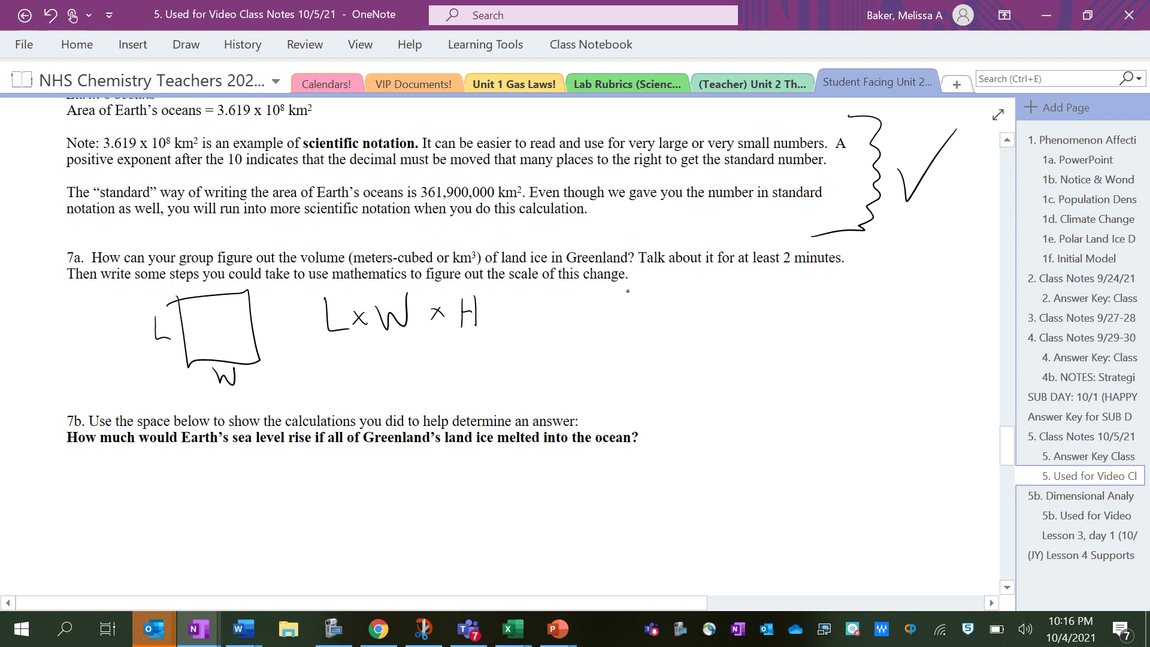
- Sketch a triangle for the lower section and label its base B and height H
{"action": "mouse_move", "coordinate": [621, 287]}
{"action": "left_mouse_down"}
{"action": "mouse_move", "coordinate": [643, 372]}
{"action": "mouse_move", "coordinate": [719, 361]}
{"action": "mouse_move", "coordinate": [619, 282]}
{"action": "left_mouse_up"}
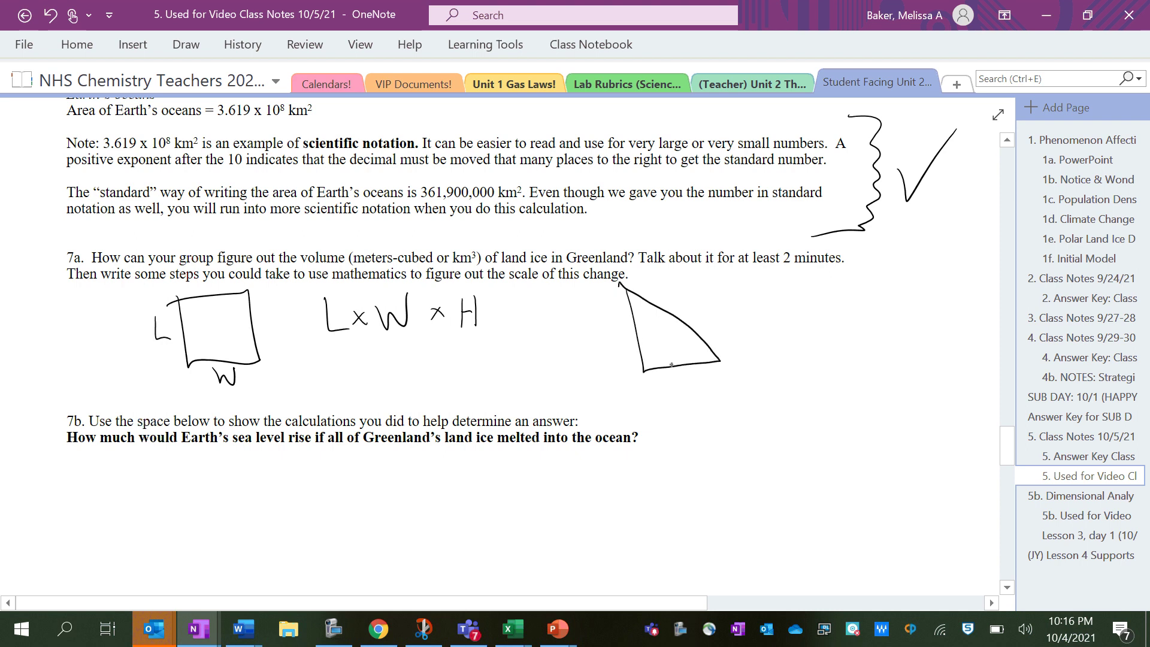
{"action": "scroll", "coordinate": [653, 356], "scroll_direction": "up", "scroll_amount": 7}
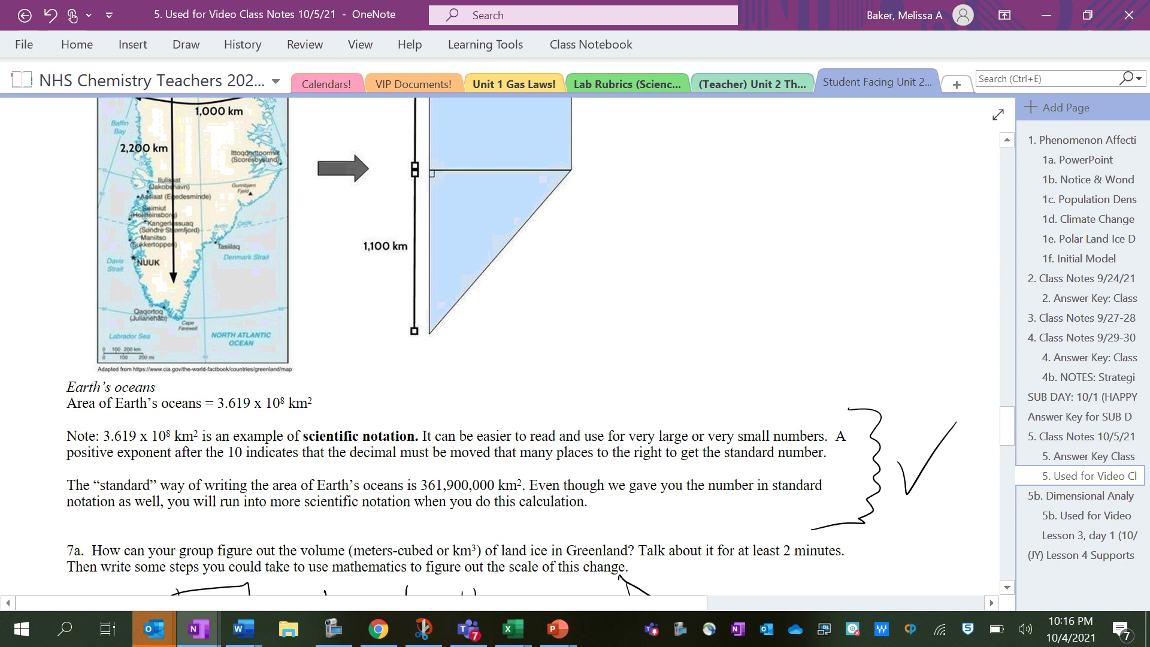
{"action": "scroll", "coordinate": [652, 355], "scroll_direction": "down", "scroll_amount": 8}
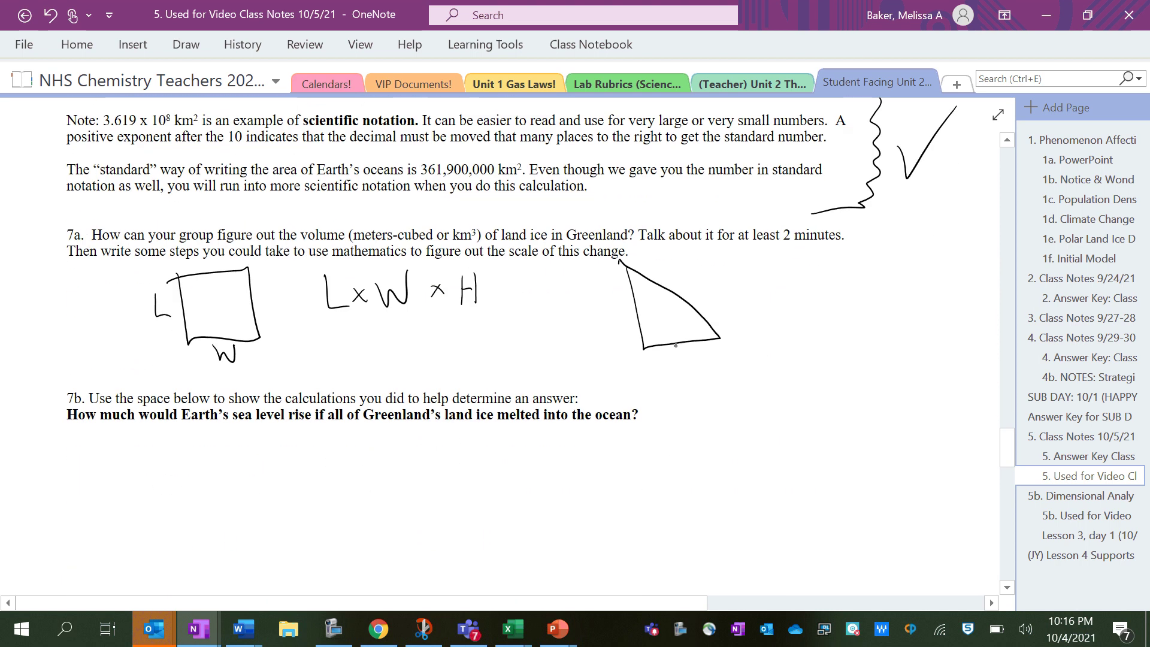
{"action": "left_click_drag", "start_coordinate": [669, 354], "coordinate": [670, 375]}
{"action": "left_click_drag", "start_coordinate": [669, 355], "coordinate": [670, 374]}
{"action": "left_click_drag", "start_coordinate": [598, 296], "coordinate": [598, 324]}
{"action": "mouse_move", "coordinate": [605, 298]}
{"action": "left_mouse_down"}
{"action": "mouse_move", "coordinate": [606, 321]}
{"action": "mouse_move", "coordinate": [612, 306]}
{"action": "left_mouse_up"}
- Write ½ × B × H × H_ice beside the triangle
{"action": "left_click_drag", "start_coordinate": [767, 268], "coordinate": [763, 293]}
{"action": "mouse_move", "coordinate": [754, 285]}
{"action": "left_mouse_down"}
{"action": "mouse_move", "coordinate": [776, 281]}
{"action": "mouse_move", "coordinate": [784, 312]}
{"action": "mouse_move", "coordinate": [801, 295]}
{"action": "left_mouse_up"}
{"action": "mouse_move", "coordinate": [799, 286]}
{"action": "left_mouse_down"}
{"action": "mouse_move", "coordinate": [790, 297]}
{"action": "mouse_move", "coordinate": [810, 310]}
{"action": "left_mouse_up"}
{"action": "mouse_move", "coordinate": [813, 273]}
{"action": "left_mouse_down"}
{"action": "mouse_move", "coordinate": [822, 304]}
{"action": "mouse_move", "coordinate": [810, 309]}
{"action": "left_mouse_up"}
{"action": "mouse_move", "coordinate": [843, 283]}
{"action": "left_mouse_down"}
{"action": "mouse_move", "coordinate": [855, 294]}
{"action": "mouse_move", "coordinate": [841, 296]}
{"action": "left_mouse_up"}
{"action": "left_click_drag", "start_coordinate": [866, 269], "coordinate": [865, 311]}
{"action": "mouse_move", "coordinate": [882, 263]}
{"action": "left_mouse_down"}
{"action": "mouse_move", "coordinate": [879, 308]}
{"action": "mouse_move", "coordinate": [877, 289]}
{"action": "mouse_move", "coordinate": [915, 297]}
{"action": "mouse_move", "coordinate": [902, 297]}
{"action": "left_mouse_up"}
{"action": "scroll", "coordinate": [869, 282], "scroll_direction": "right", "scroll_amount": 3}
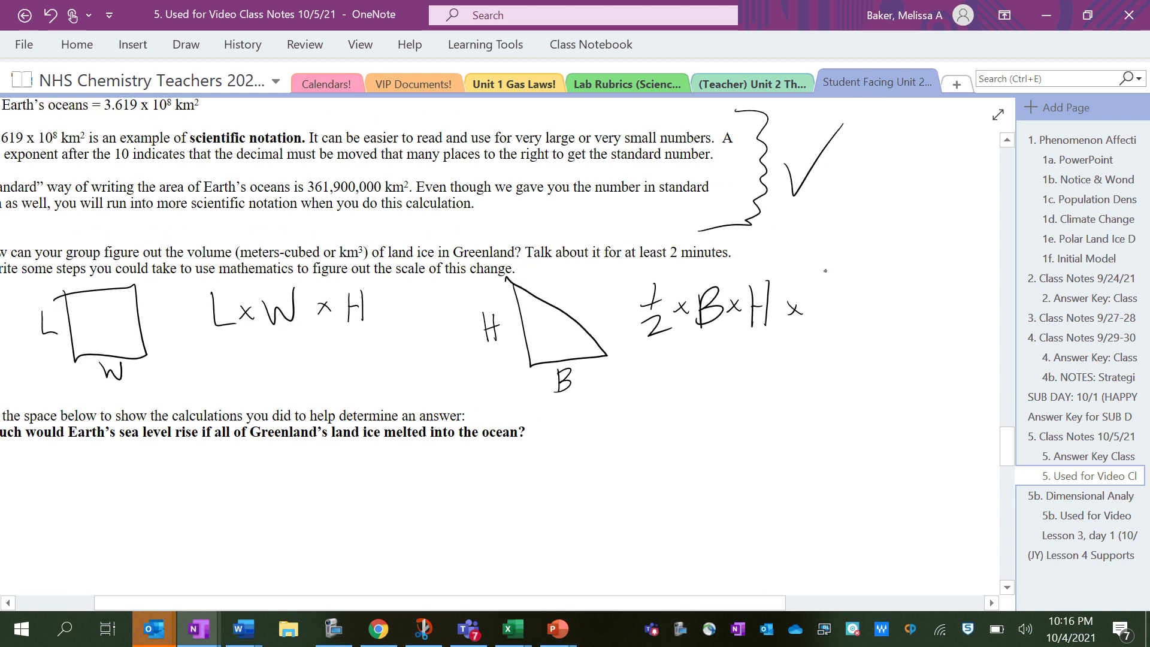
{"action": "left_click_drag", "start_coordinate": [813, 281], "coordinate": [813, 323]}
{"action": "mouse_move", "coordinate": [825, 280]}
{"action": "left_mouse_down"}
{"action": "mouse_move", "coordinate": [823, 317]}
{"action": "mouse_move", "coordinate": [825, 296]}
{"action": "left_mouse_up"}
{"action": "mouse_move", "coordinate": [830, 316]}
{"action": "left_mouse_down"}
{"action": "mouse_move", "coordinate": [831, 326]}
{"action": "mouse_move", "coordinate": [858, 322]}
{"action": "left_mouse_up"}
- Draw a plus sign between the square and triangle volume formulas
{"action": "scroll", "coordinate": [820, 312], "scroll_direction": "up", "scroll_amount": 1}
{"action": "mouse_move", "coordinate": [453, 378]}
{"action": "left_mouse_down"}
{"action": "mouse_move", "coordinate": [459, 427]}
{"action": "mouse_move", "coordinate": [486, 405]}
{"action": "left_mouse_up"}
{"action": "scroll", "coordinate": [468, 411], "scroll_direction": "down", "scroll_amount": 2}
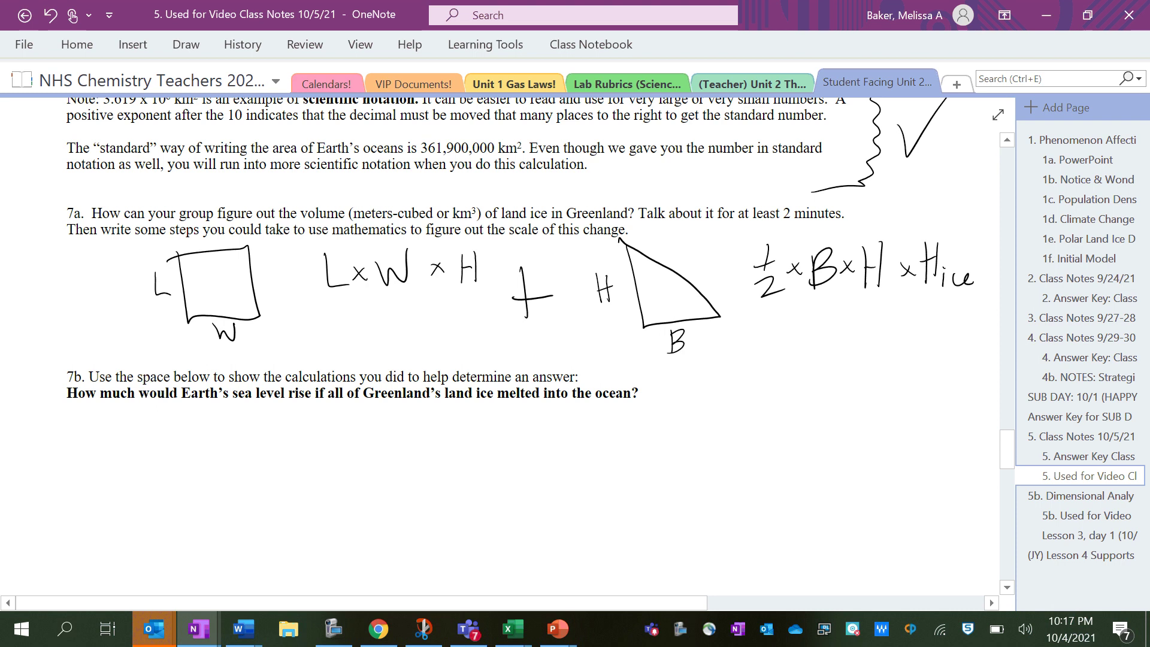
{"action": "scroll", "coordinate": [509, 345], "scroll_direction": "down", "scroll_amount": 3}
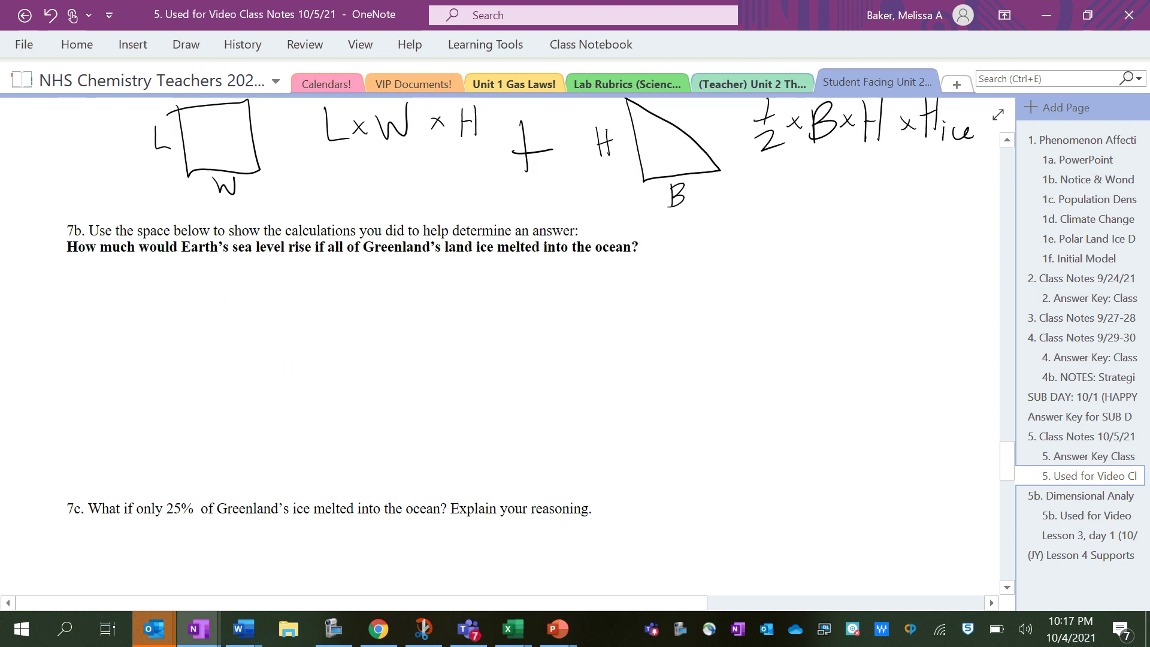
{"action": "scroll", "coordinate": [509, 344], "scroll_direction": "up", "scroll_amount": 4}
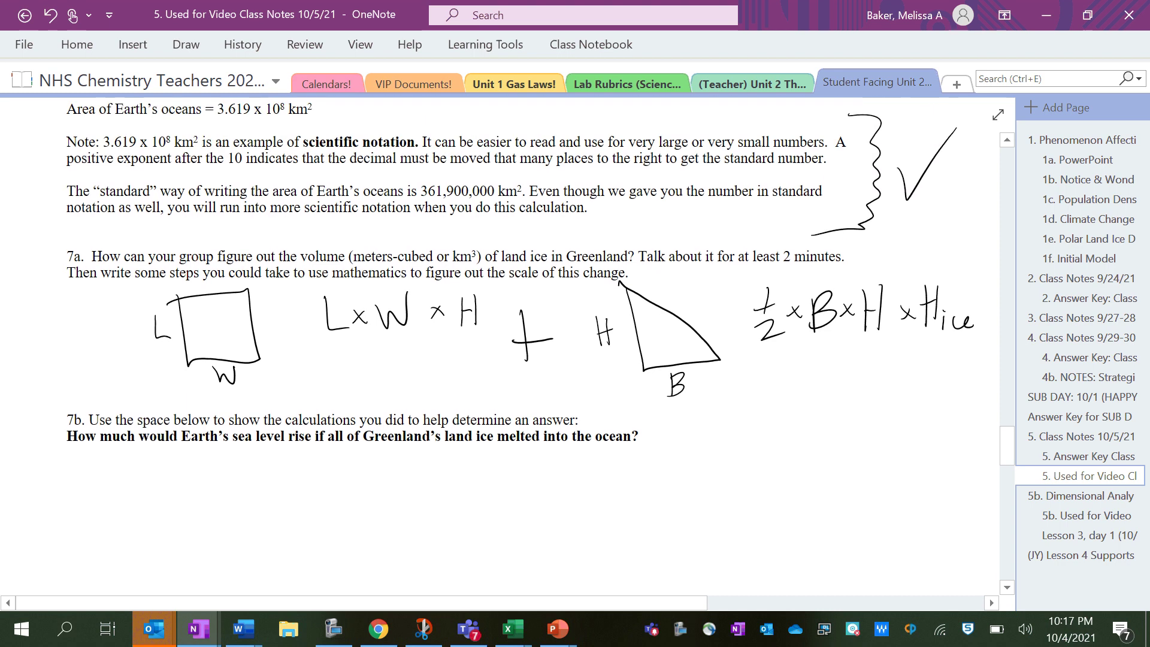
- Circle the Earth's oceans area line in question 7a
{"action": "scroll", "coordinate": [509, 344], "scroll_direction": "down", "scroll_amount": 1}
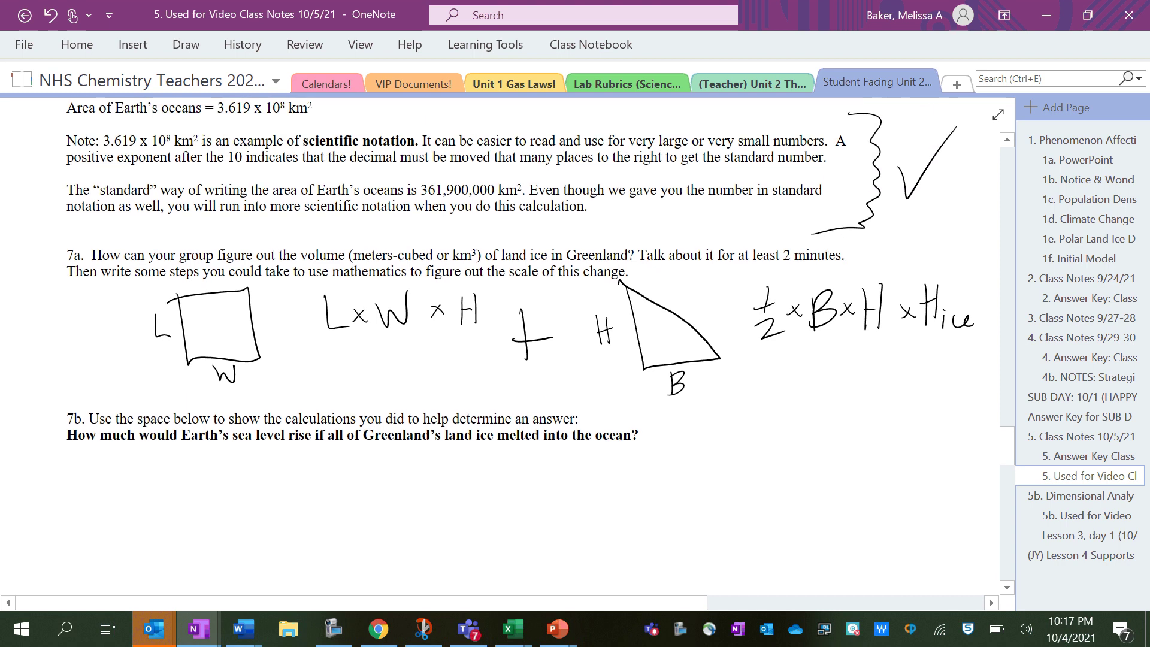
{"action": "scroll", "coordinate": [509, 344], "scroll_direction": "up", "scroll_amount": 1}
{"action": "scroll", "coordinate": [509, 345], "scroll_direction": "down", "scroll_amount": 2}
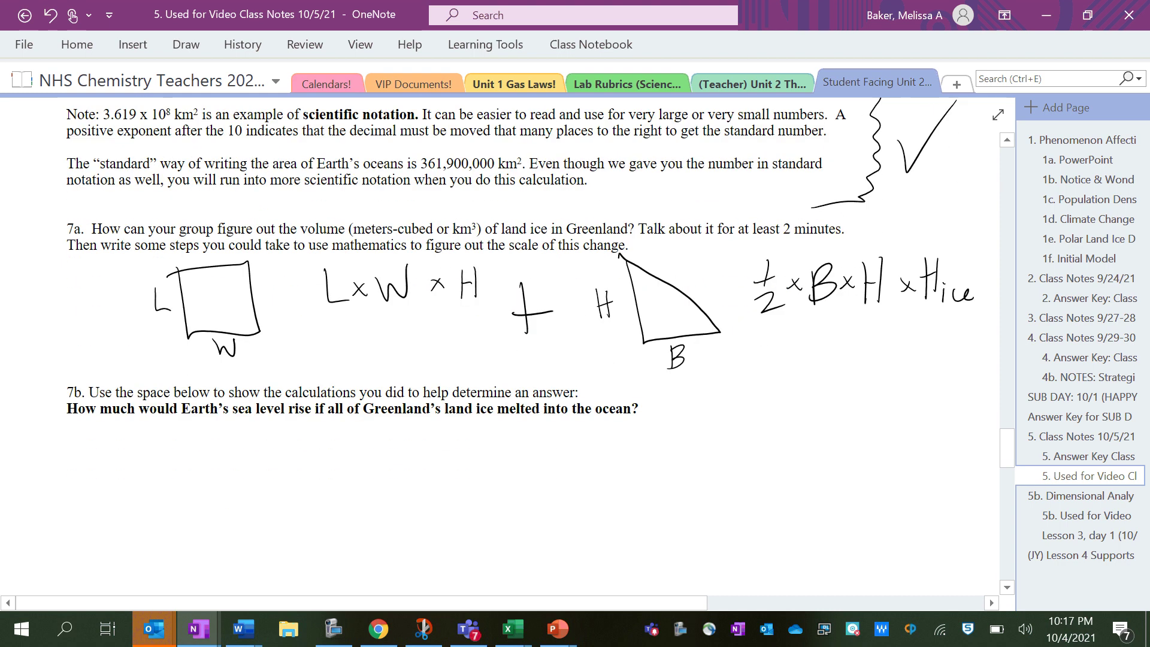
{"action": "scroll", "coordinate": [509, 344], "scroll_direction": "up", "scroll_amount": 15}
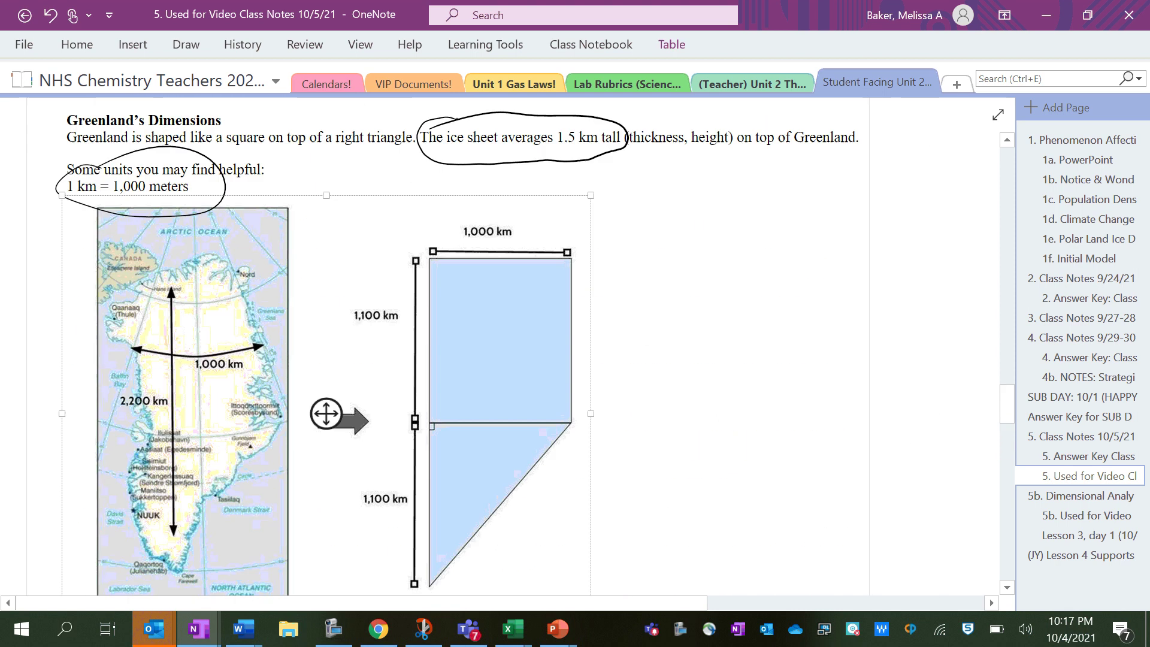
{"action": "scroll", "coordinate": [326, 571], "scroll_direction": "down", "scroll_amount": 15}
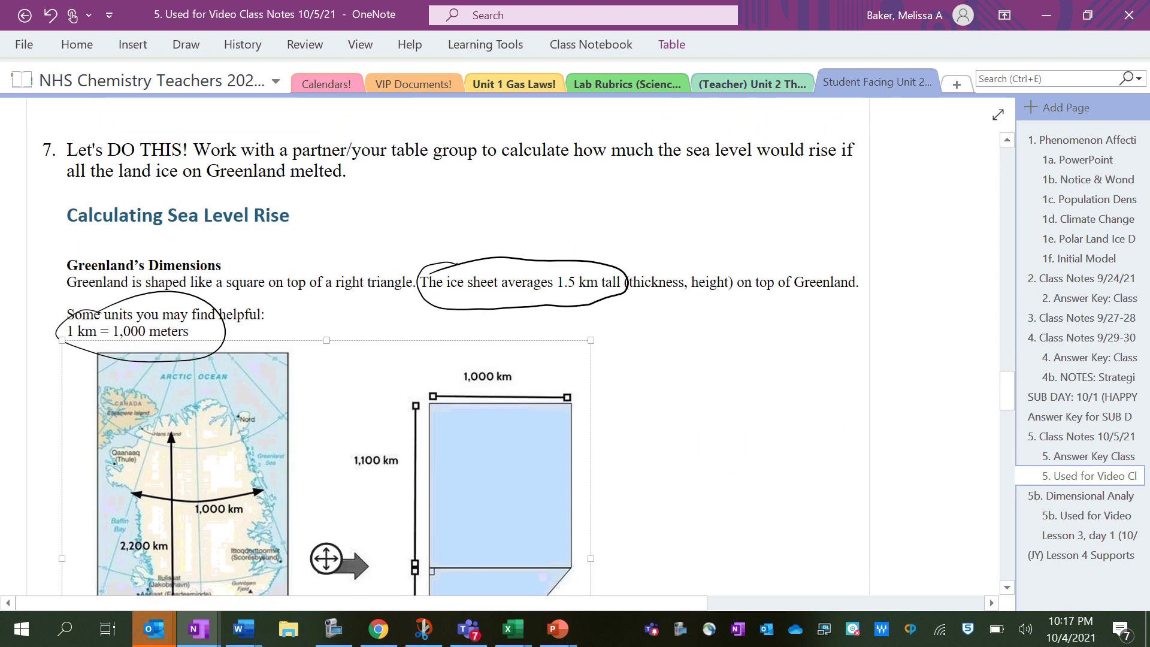
{"action": "scroll", "coordinate": [510, 344], "scroll_direction": "right", "scroll_amount": 1}
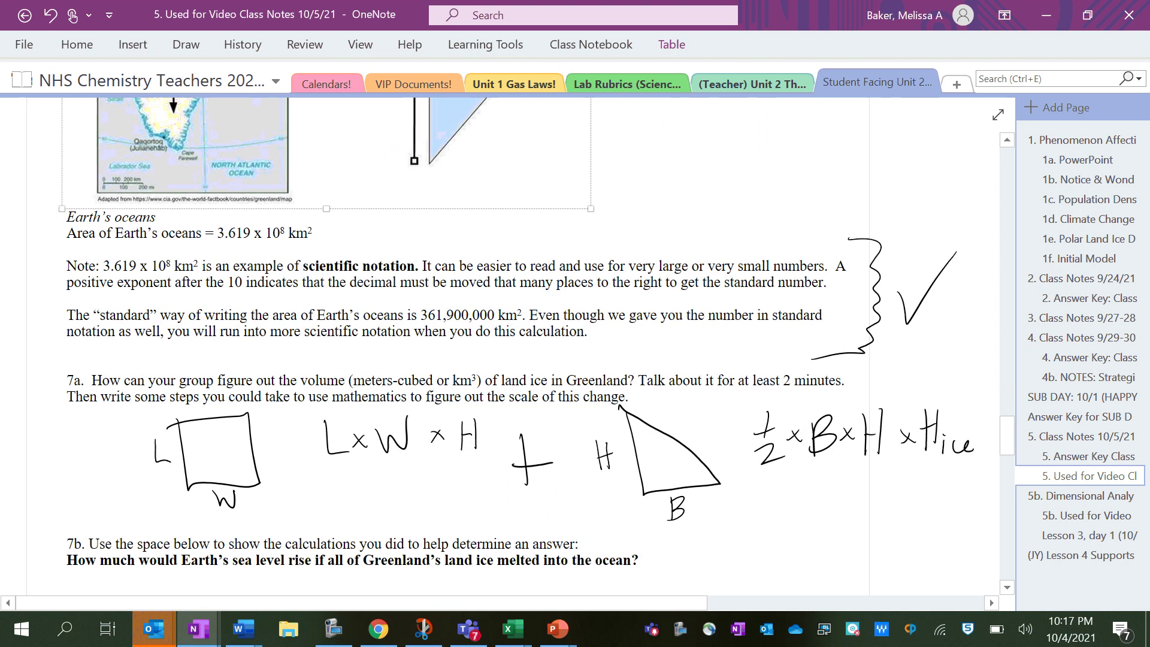
{"action": "mouse_move", "coordinate": [264, 212]}
{"action": "left_mouse_down"}
{"action": "mouse_move", "coordinate": [60, 254]}
{"action": "mouse_move", "coordinate": [228, 195]}
{"action": "mouse_move", "coordinate": [134, 200]}
{"action": "left_mouse_up"}
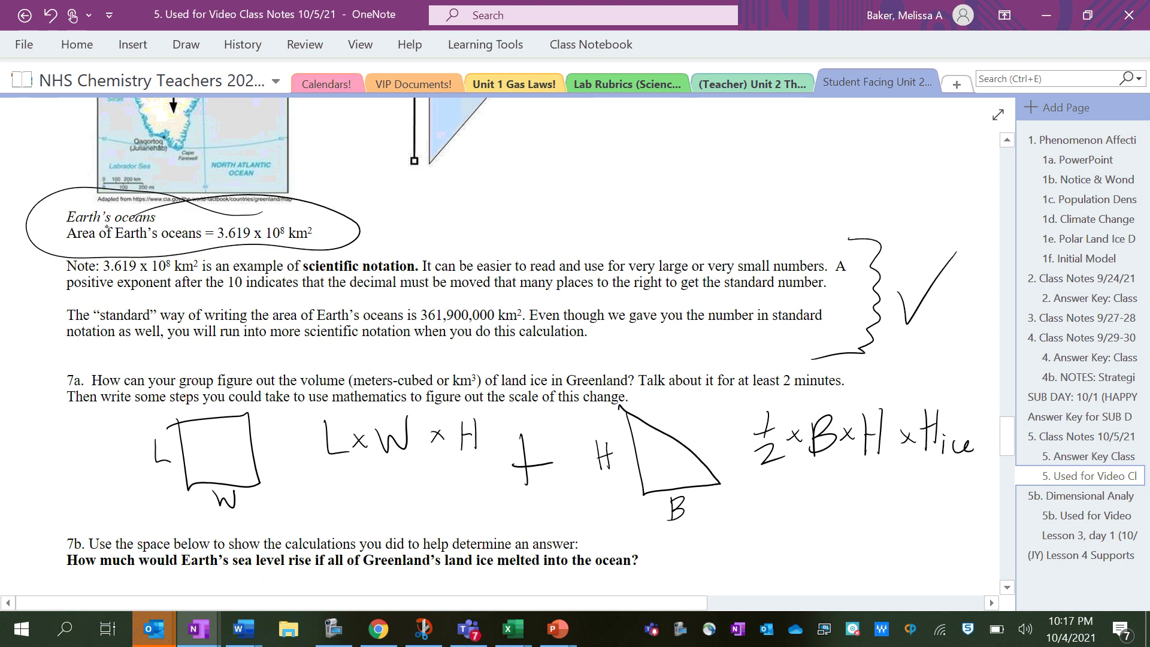
- Handwrite V/A ≈ H beneath the 7a triangle formula
{"action": "scroll", "coordinate": [504, 347], "scroll_direction": "down", "scroll_amount": 5}
{"action": "scroll", "coordinate": [503, 347], "scroll_direction": "right", "scroll_amount": 3}
{"action": "mouse_move", "coordinate": [704, 350]}
{"action": "left_mouse_down"}
{"action": "mouse_move", "coordinate": [720, 390]}
{"action": "mouse_move", "coordinate": [772, 338]}
{"action": "left_mouse_up"}
{"action": "left_click_drag", "start_coordinate": [682, 425], "coordinate": [779, 414]}
{"action": "mouse_move", "coordinate": [714, 479]}
{"action": "left_mouse_down"}
{"action": "mouse_move", "coordinate": [757, 472]}
{"action": "mouse_move", "coordinate": [746, 451]}
{"action": "left_mouse_up"}
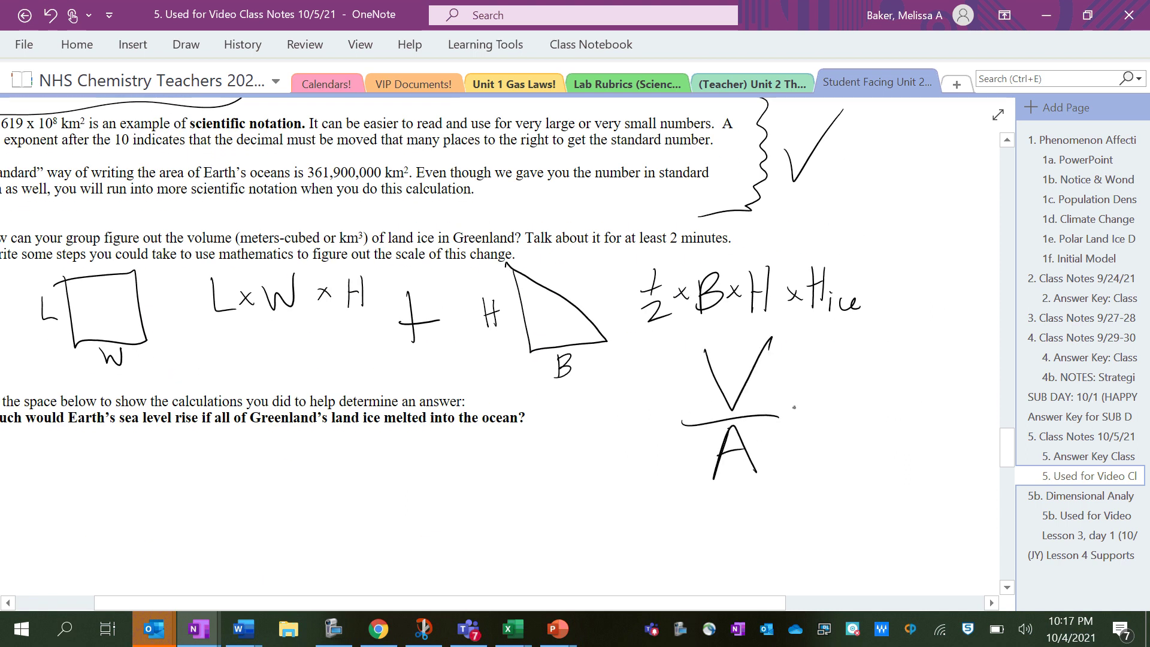
{"action": "left_click_drag", "start_coordinate": [788, 409], "coordinate": [800, 406]}
{"action": "left_click_drag", "start_coordinate": [791, 417], "coordinate": [801, 414]}
{"action": "left_click_drag", "start_coordinate": [828, 371], "coordinate": [834, 460]}
{"action": "left_click_drag", "start_coordinate": [857, 368], "coordinate": [859, 445]}
{"action": "mouse_move", "coordinate": [829, 411]}
{"action": "left_mouse_down"}
{"action": "mouse_move", "coordinate": [857, 402]}
{"action": "mouse_move", "coordinate": [872, 459]}
{"action": "mouse_move", "coordinate": [898, 445]}
{"action": "left_mouse_up"}
- Label the handwritten H as (sea level rise)
{"action": "mouse_move", "coordinate": [909, 432]}
{"action": "left_mouse_down"}
{"action": "mouse_move", "coordinate": [902, 443]}
{"action": "mouse_move", "coordinate": [915, 446]}
{"action": "left_mouse_up"}
{"action": "left_click_drag", "start_coordinate": [925, 419], "coordinate": [931, 437]}
{"action": "mouse_move", "coordinate": [936, 427]}
{"action": "left_mouse_down"}
{"action": "mouse_move", "coordinate": [952, 440]}
{"action": "mouse_move", "coordinate": [926, 428]}
{"action": "mouse_move", "coordinate": [951, 427]}
{"action": "mouse_move", "coordinate": [971, 407]}
{"action": "mouse_move", "coordinate": [972, 430]}
{"action": "left_mouse_up"}
{"action": "mouse_move", "coordinate": [916, 476]}
{"action": "left_mouse_down"}
{"action": "mouse_move", "coordinate": [926, 458]}
{"action": "mouse_move", "coordinate": [938, 473]}
{"action": "left_mouse_up"}
{"action": "mouse_move", "coordinate": [946, 468]}
{"action": "left_mouse_down"}
{"action": "mouse_move", "coordinate": [958, 464]}
{"action": "mouse_move", "coordinate": [966, 494]}
{"action": "left_mouse_up"}
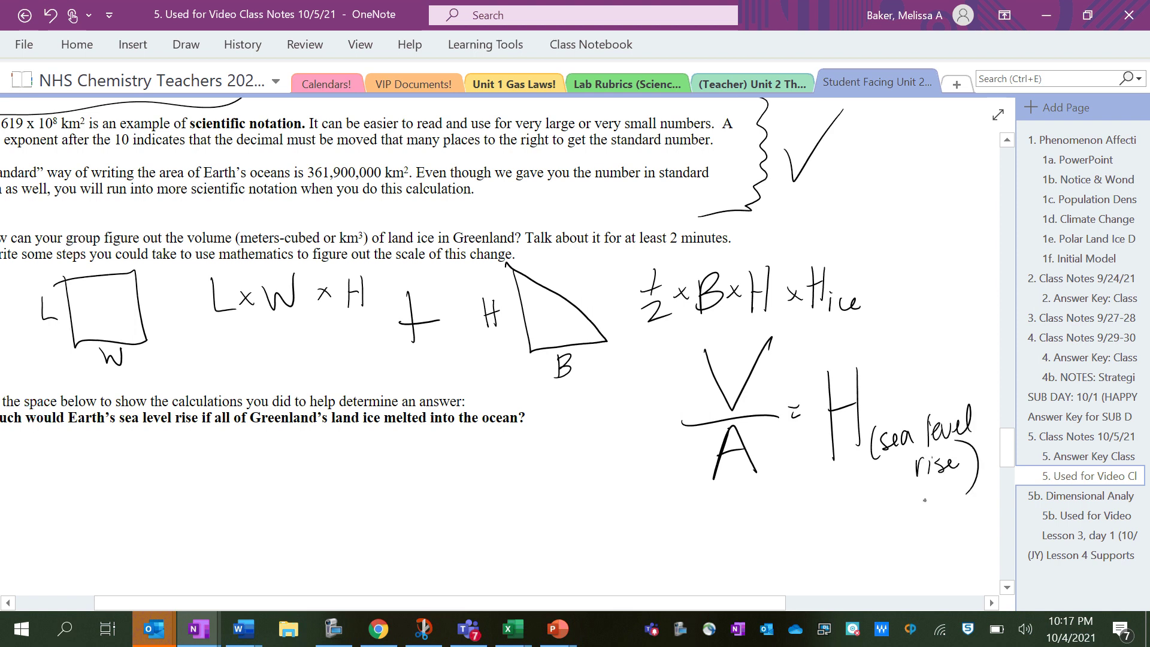
- Circle the top rectangle and its dimensions
{"action": "scroll", "coordinate": [509, 348], "scroll_direction": "left", "scroll_amount": 2}
{"action": "scroll", "coordinate": [509, 347], "scroll_direction": "up", "scroll_amount": 7}
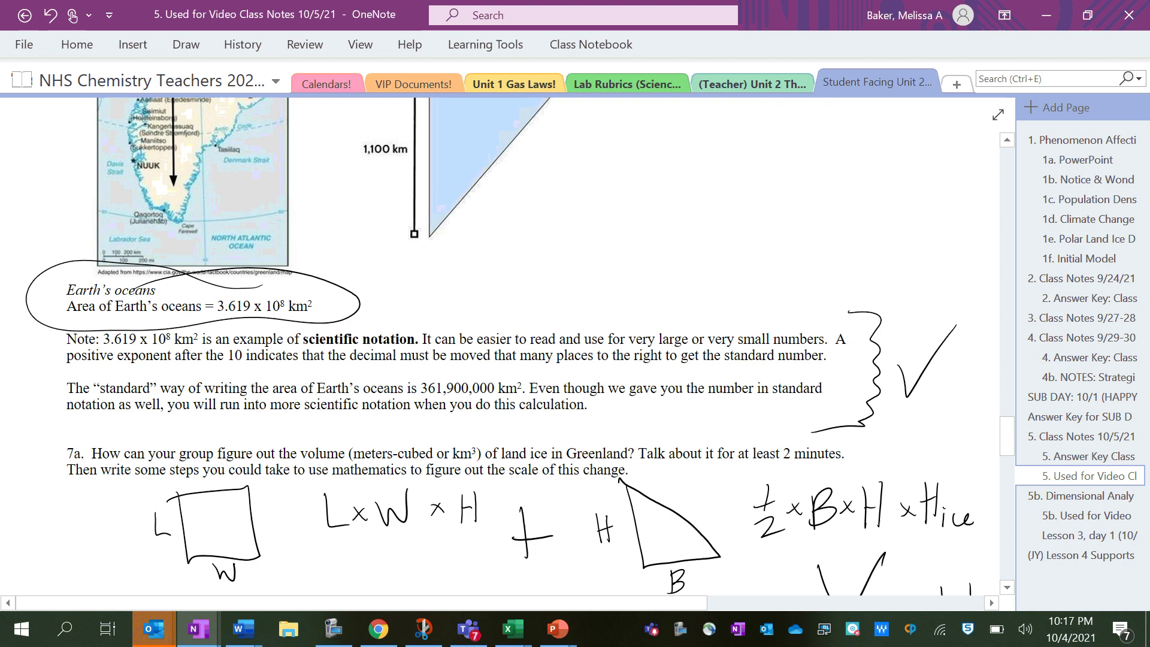
{"action": "scroll", "coordinate": [509, 348], "scroll_direction": "up", "scroll_amount": 2}
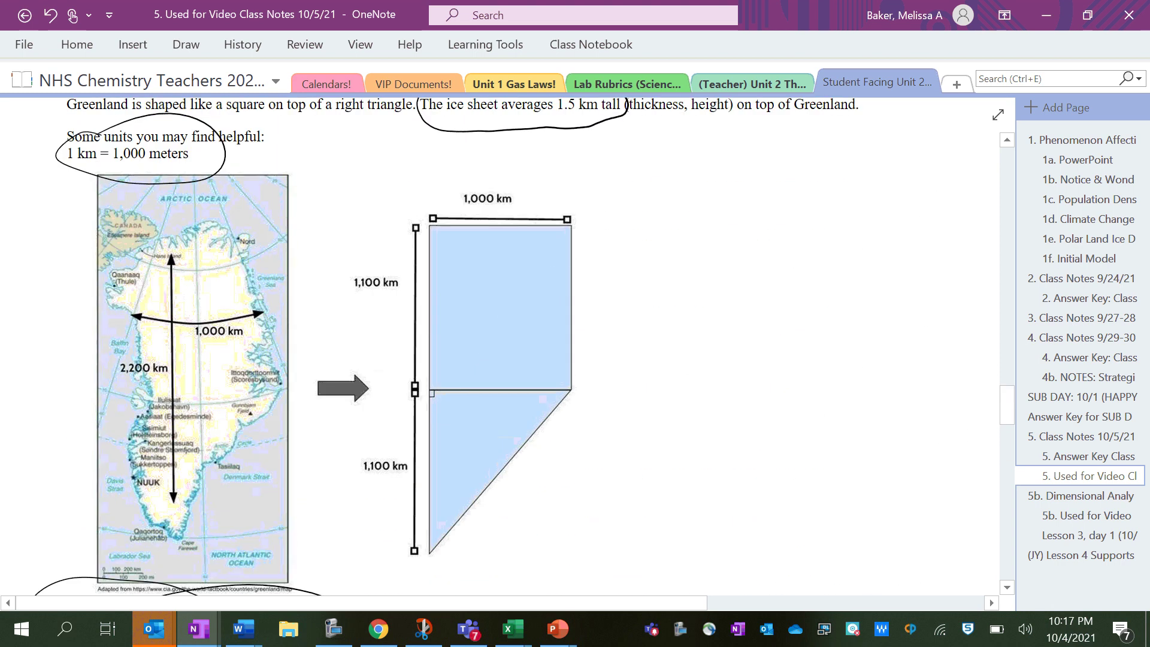
{"action": "mouse_move", "coordinate": [511, 170]}
{"action": "left_mouse_down"}
{"action": "mouse_move", "coordinate": [602, 229]}
{"action": "mouse_move", "coordinate": [529, 176]}
{"action": "left_mouse_up"}
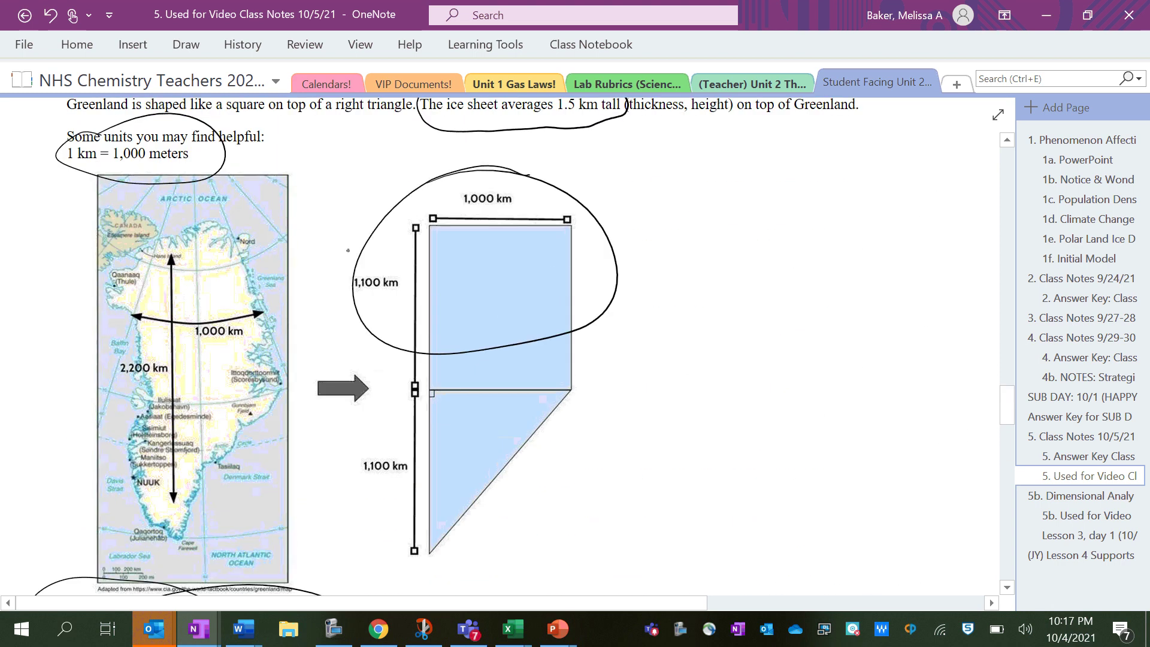
{"action": "scroll", "coordinate": [348, 250], "scroll_direction": "down", "scroll_amount": 15}
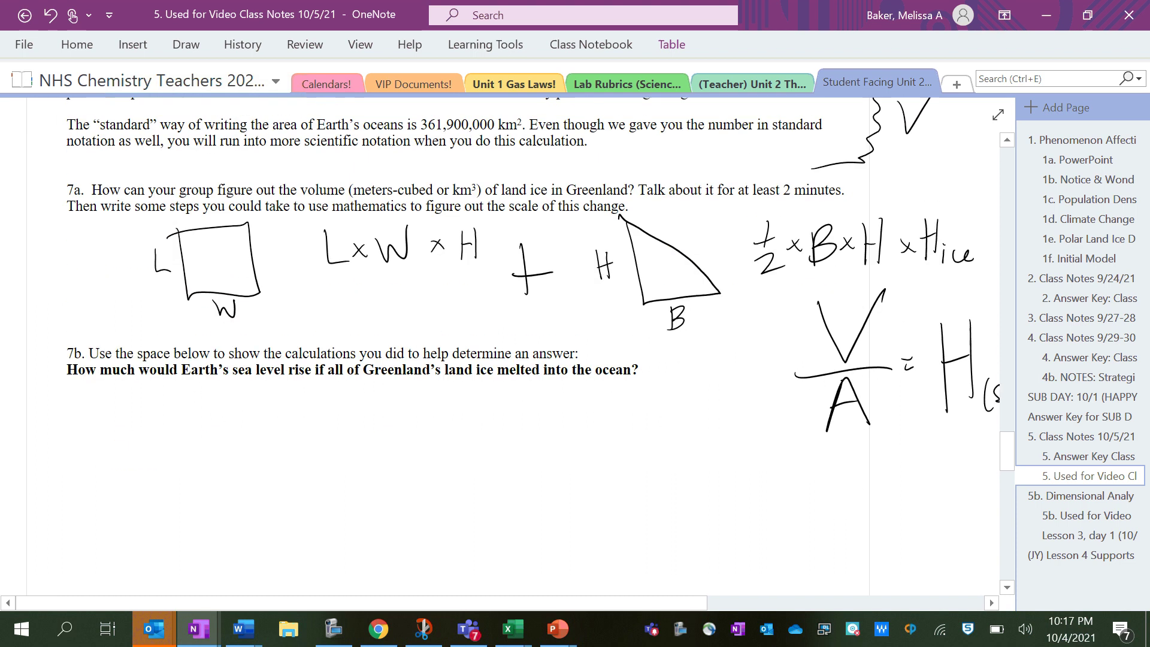
- Type the square-part ice volume under 7b: 1000x1100x1.5=1650000 km
{"action": "left_click", "coordinate": [120, 422]}
{"action": "type", "text": "Volume o"}
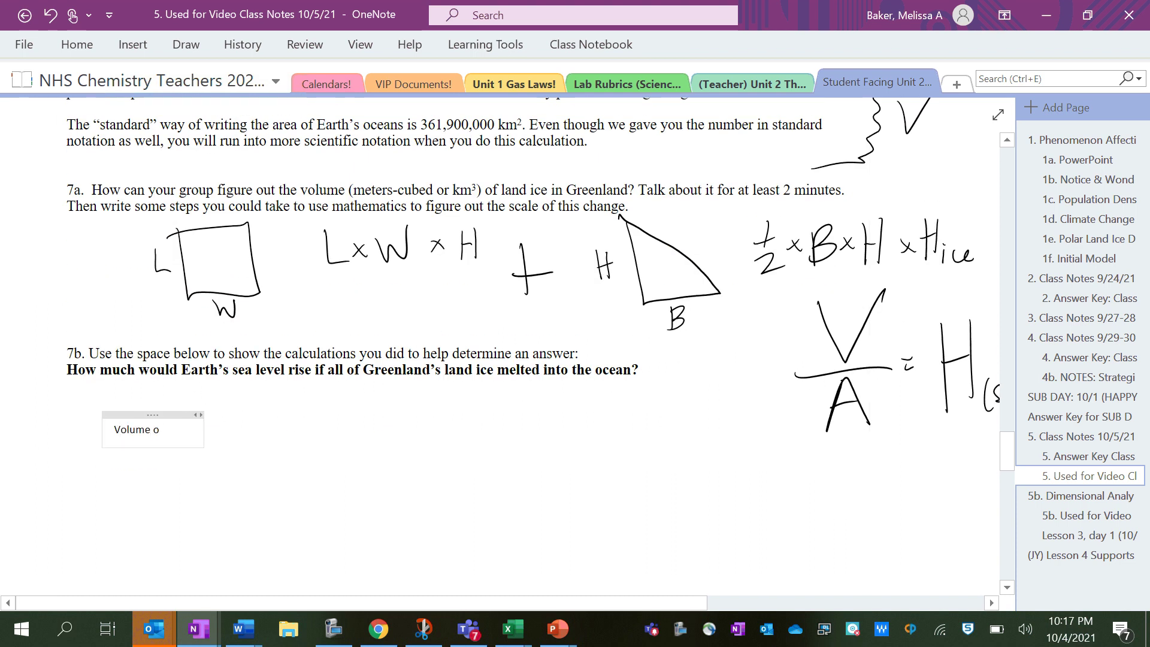
{"action": "type", "text": "f sheet of ice"}
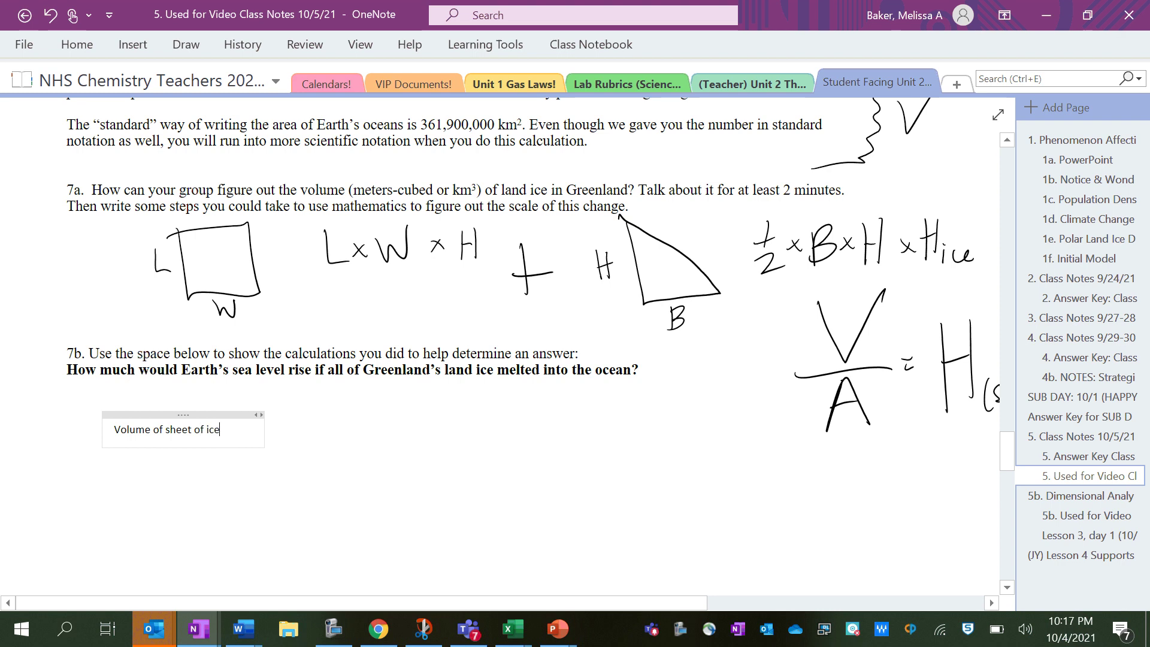
{"action": "type", "text": " on the sq"}
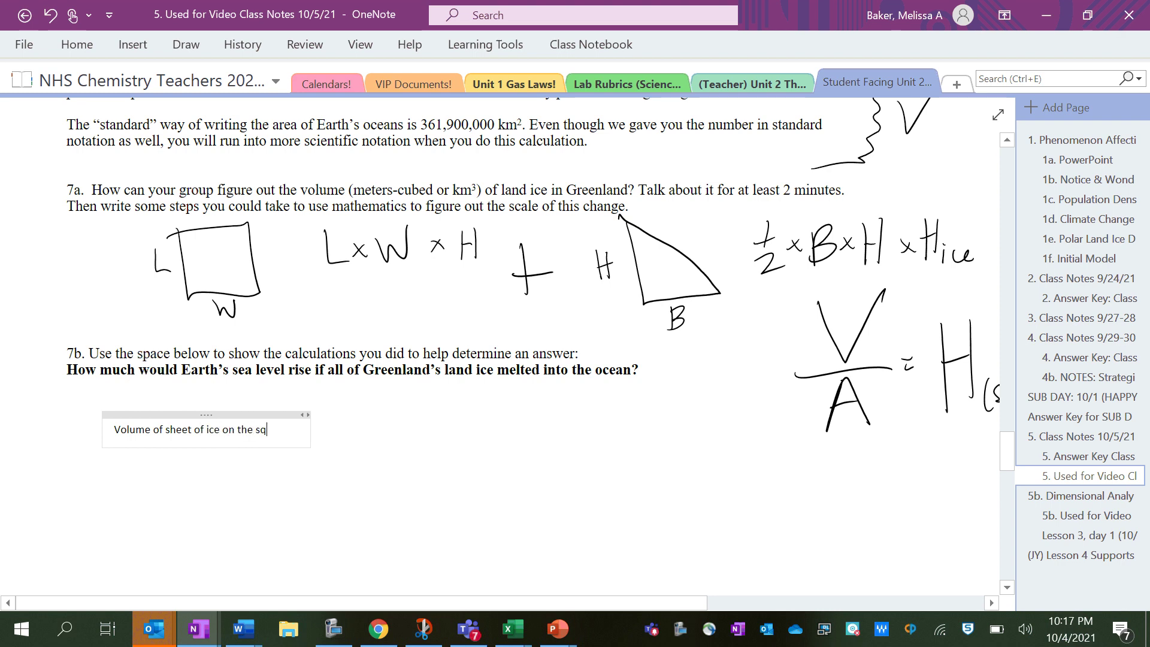
{"action": "type", "text": "uare part of "}
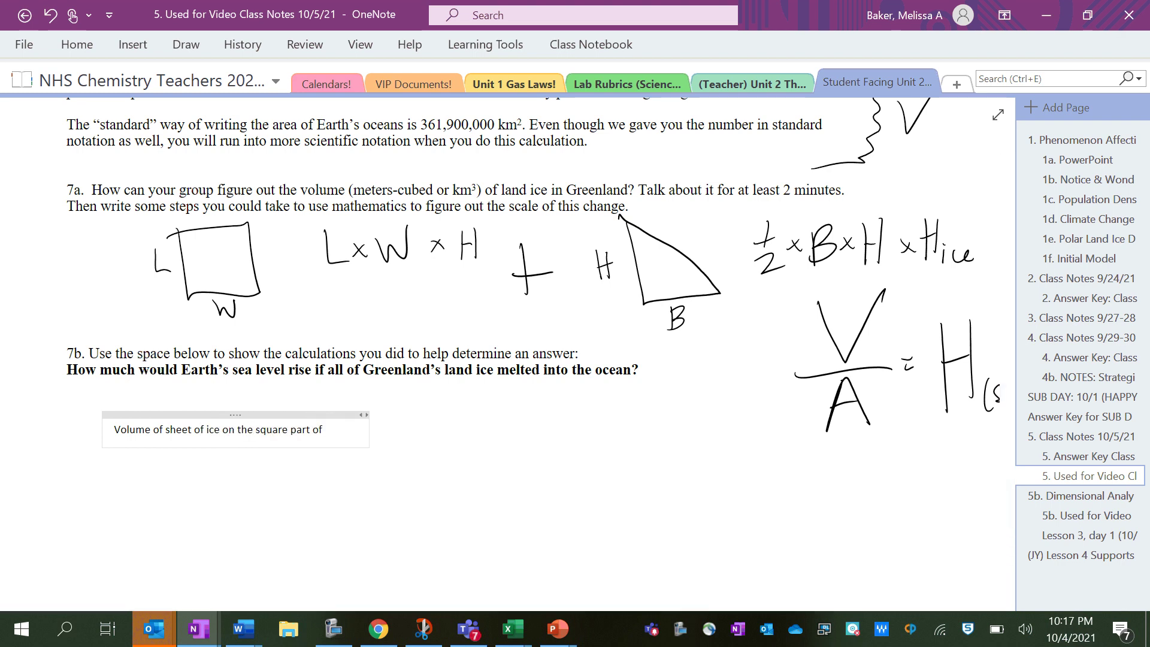
{"action": "type", "text": "Greenland:"}
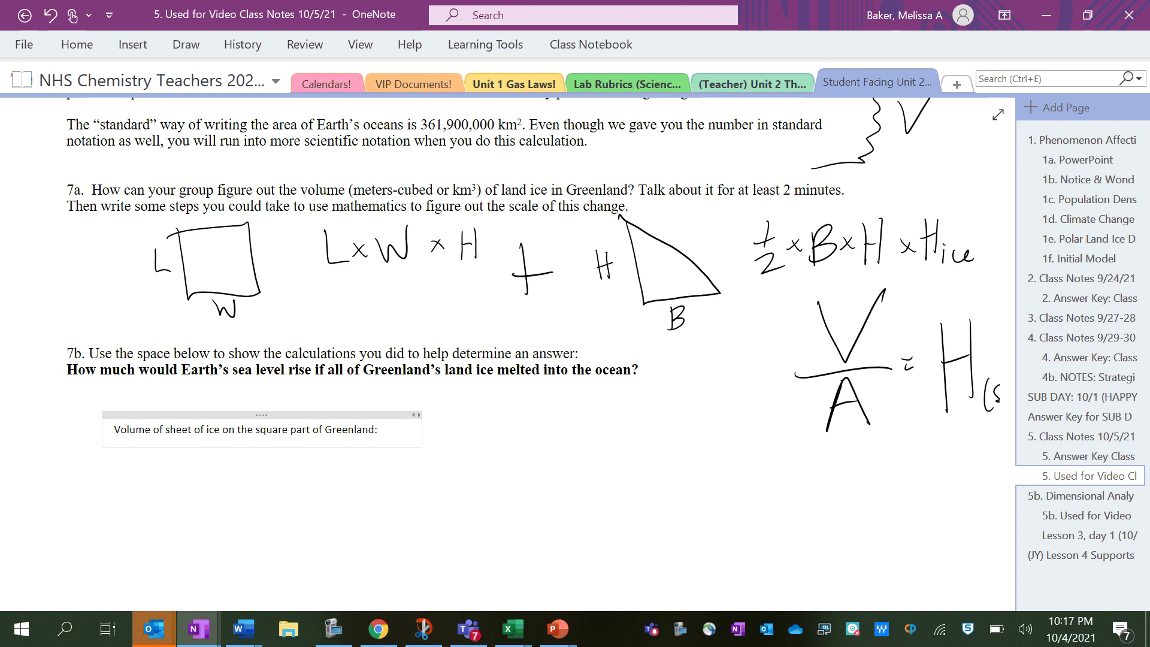
{"action": "type", "text": " 1000x1100"}
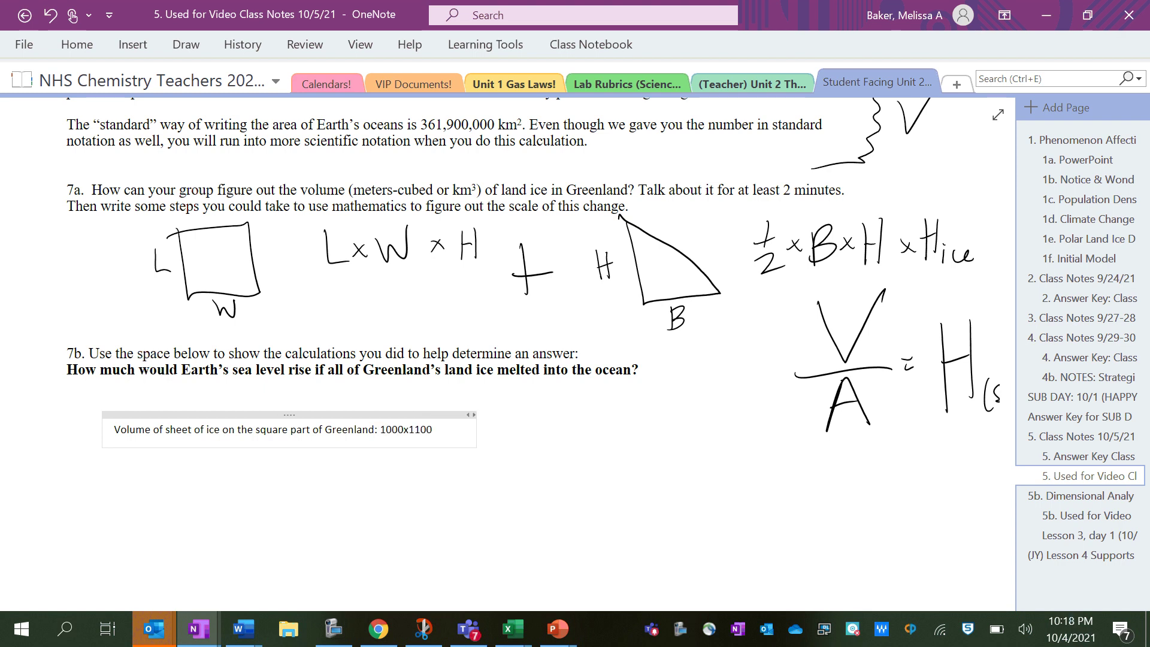
{"action": "type", "text": "x1.5=1650000"}
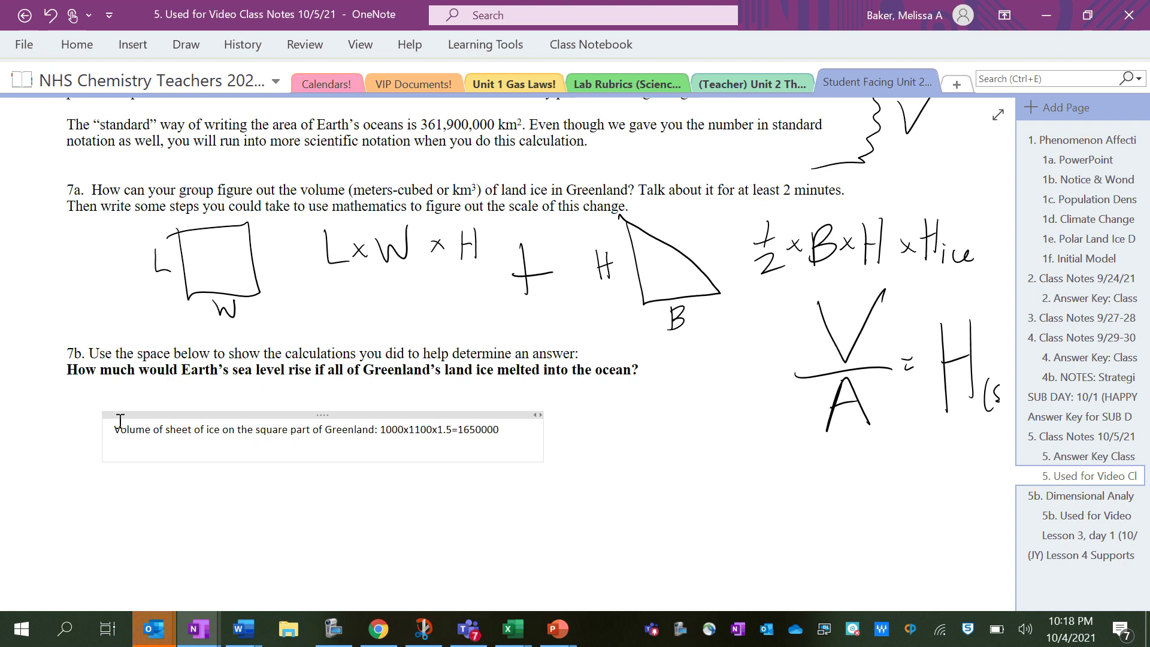
{"action": "key", "text": "BackSpace"}
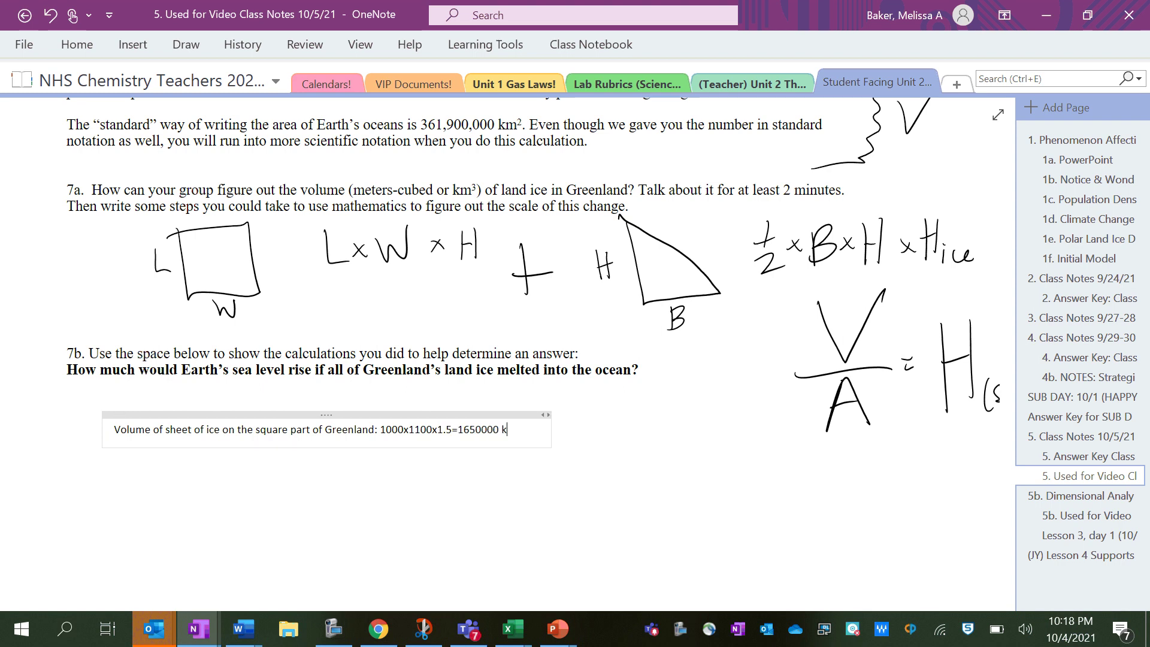
{"action": "type", "text": "km"}
- Add the triangle-part ice volume: 1/2x1000x1100x1.5=825000 km
{"action": "key", "text": "Return"}
{"action": "key", "text": "Return"}
{"action": "type", "text": "Volume of "}
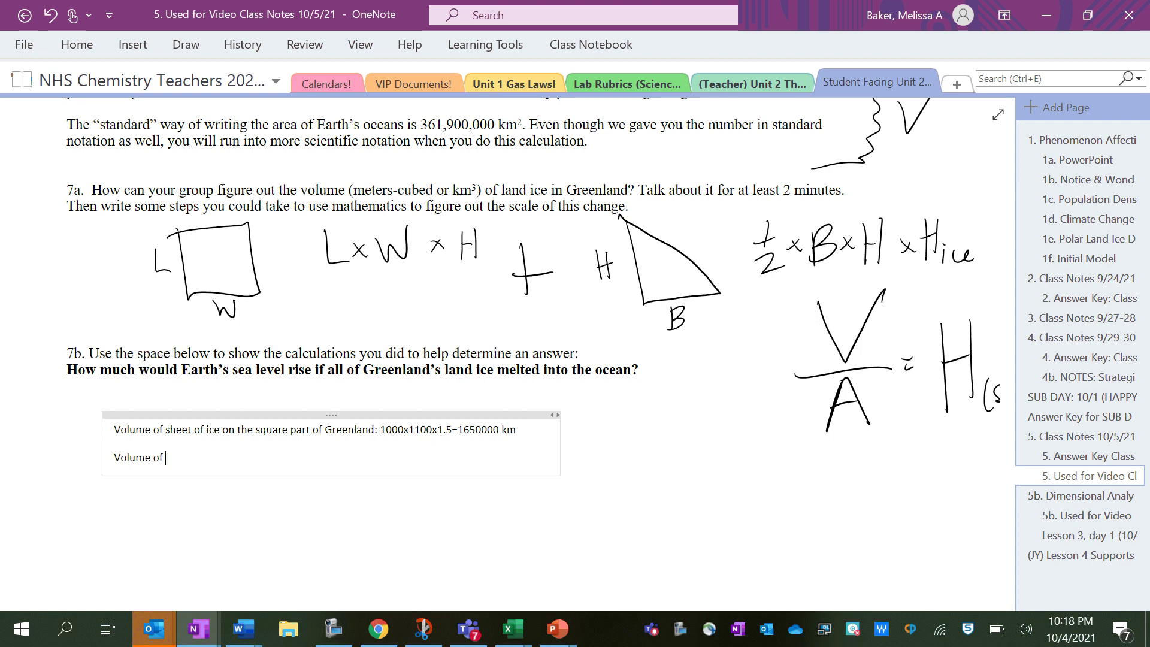
{"action": "type", "text": "sheet of ice on the triangle "}
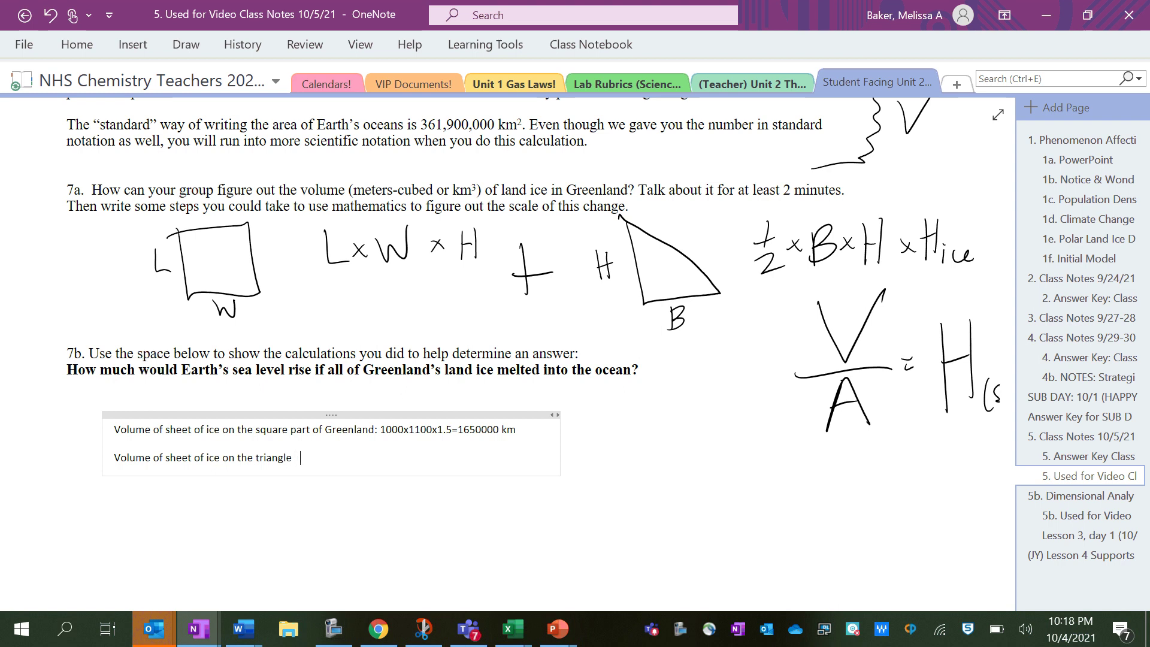
{"action": "type", "text": "part of Greenland: 1/2x"}
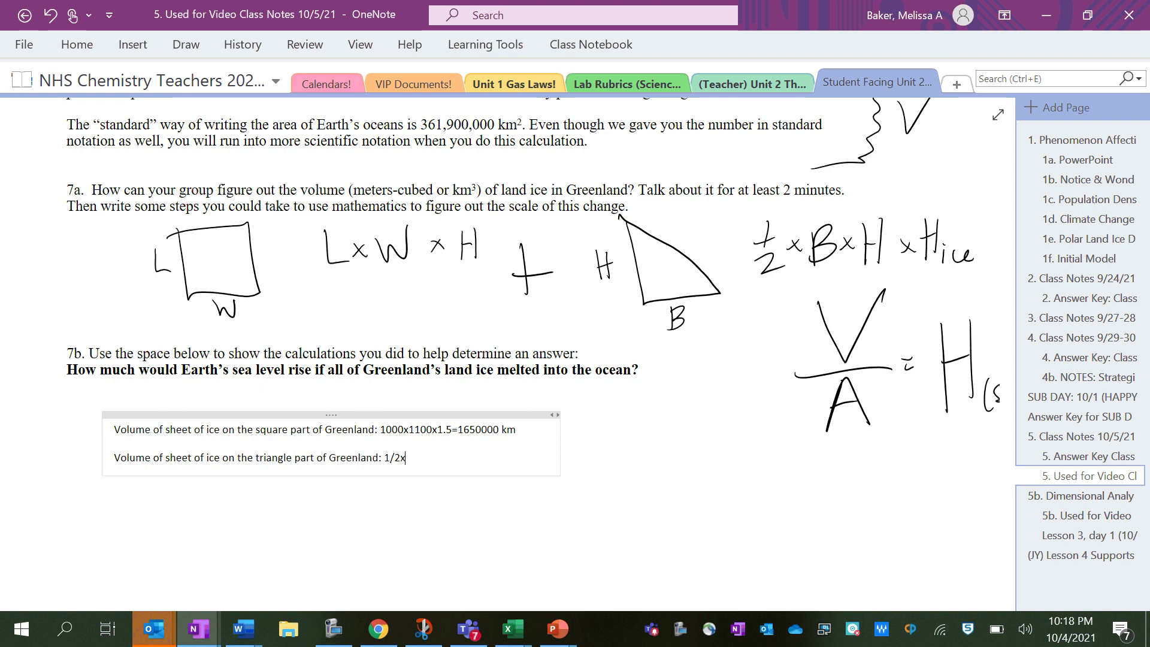
{"action": "scroll", "coordinate": [540, 335], "scroll_direction": "up", "scroll_amount": 8}
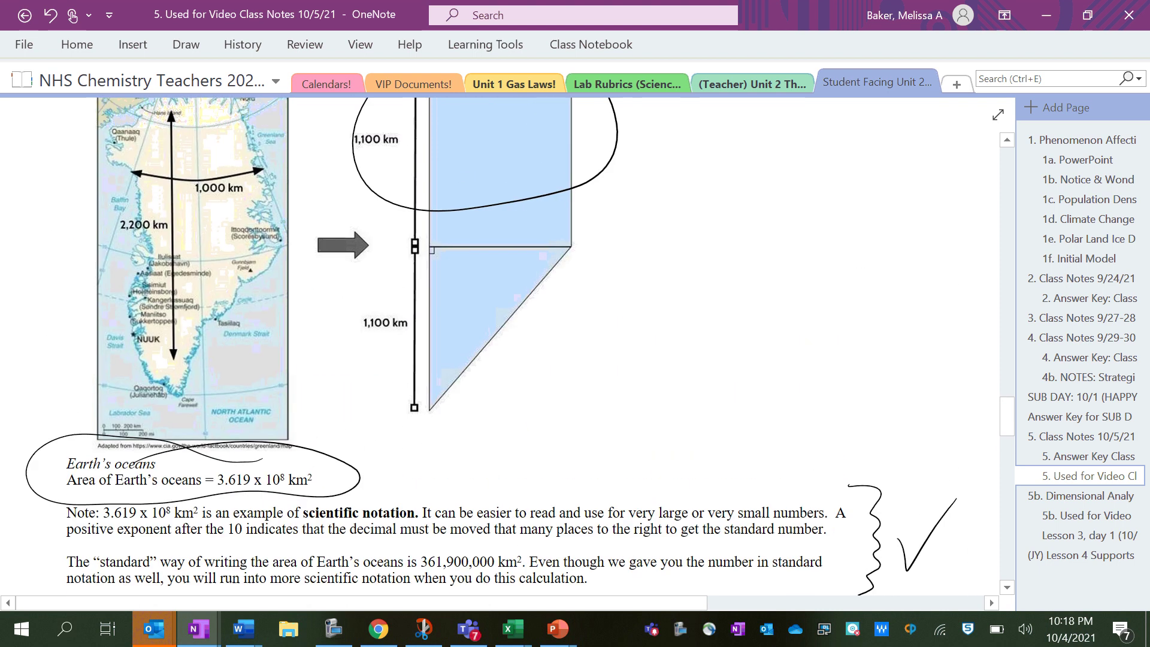
{"action": "scroll", "coordinate": [539, 335], "scroll_direction": "up", "scroll_amount": 3}
{"action": "scroll", "coordinate": [539, 334], "scroll_direction": "down", "scroll_amount": 2}
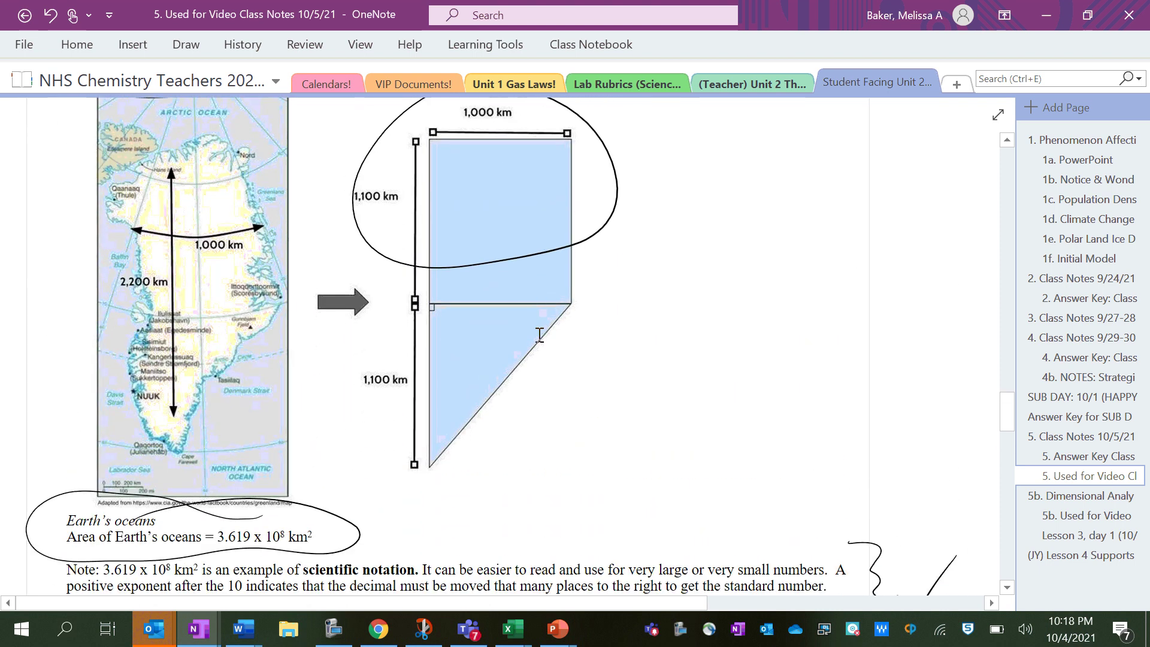
{"action": "scroll", "coordinate": [539, 334], "scroll_direction": "down", "scroll_amount": 10}
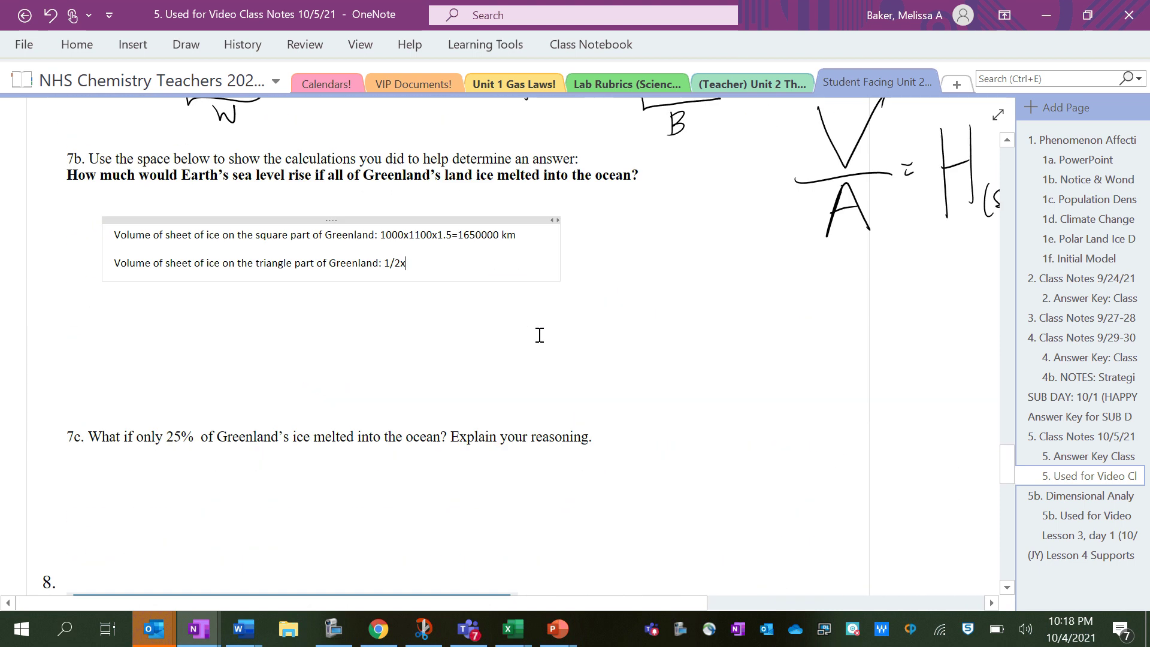
{"action": "type", "text": "1000x"}
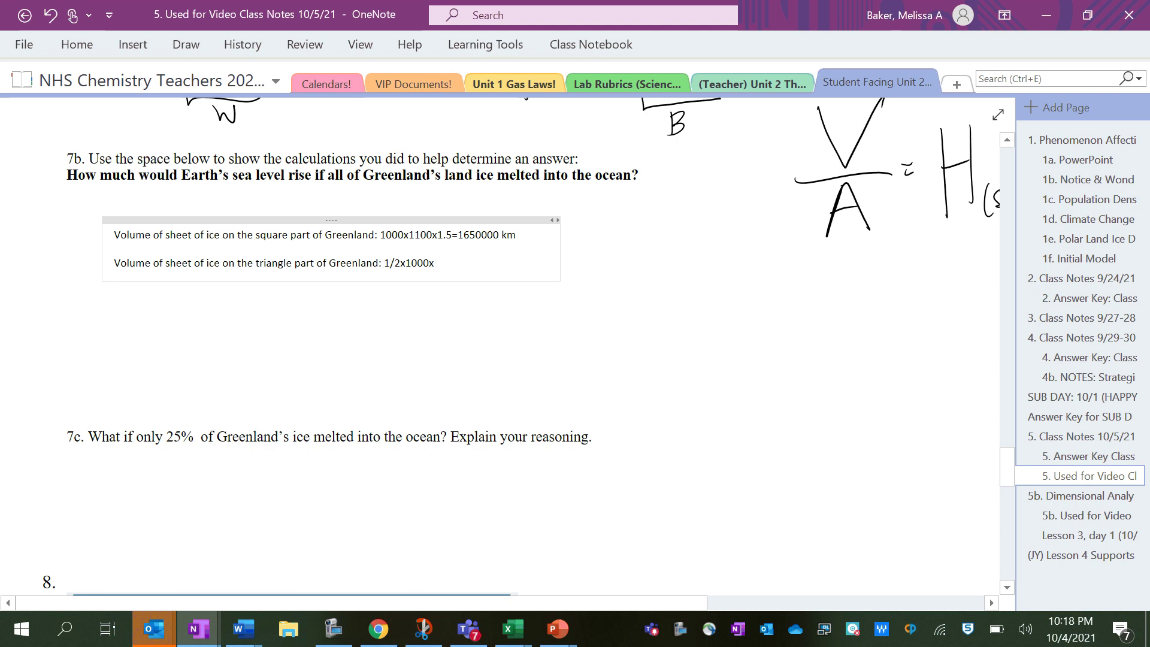
{"action": "type", "text": "1100x1.5=825000"}
{"action": "key", "text": "Return"}
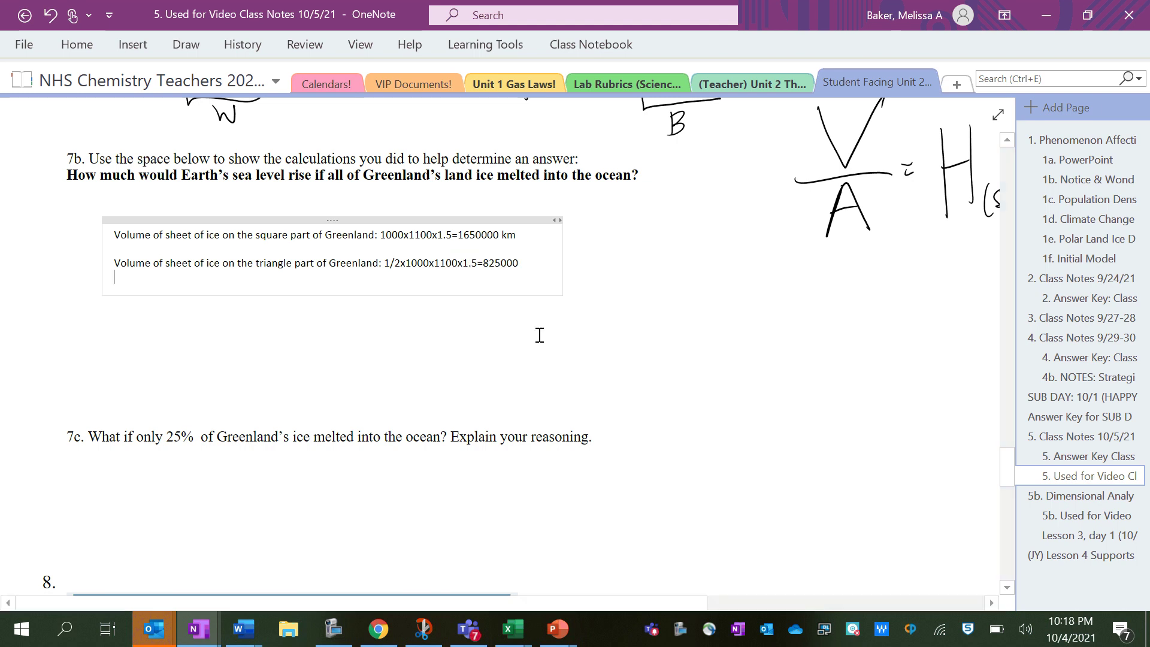
{"action": "key", "text": "BackSpace"}
{"action": "type", "text": "km"}
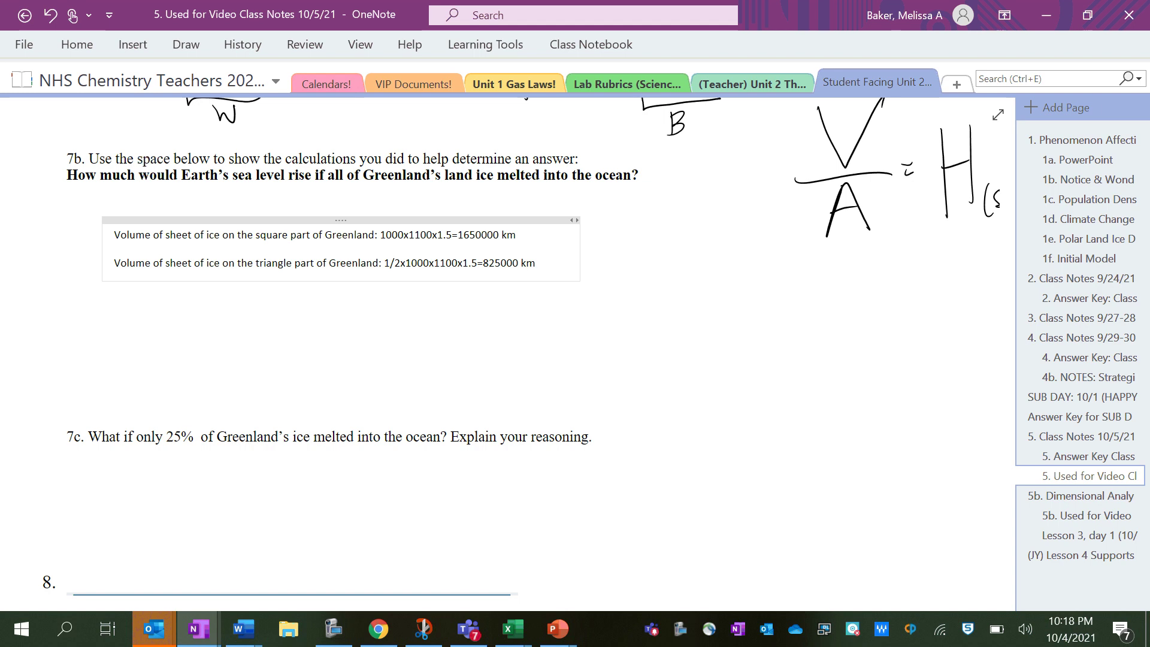
- Add total Greenland land-ice volume 1650000+825000=2475000 km, then start an 'Area of the oceans' line
{"action": "key", "text": "Return"}
{"action": "type", "text": "Total"}
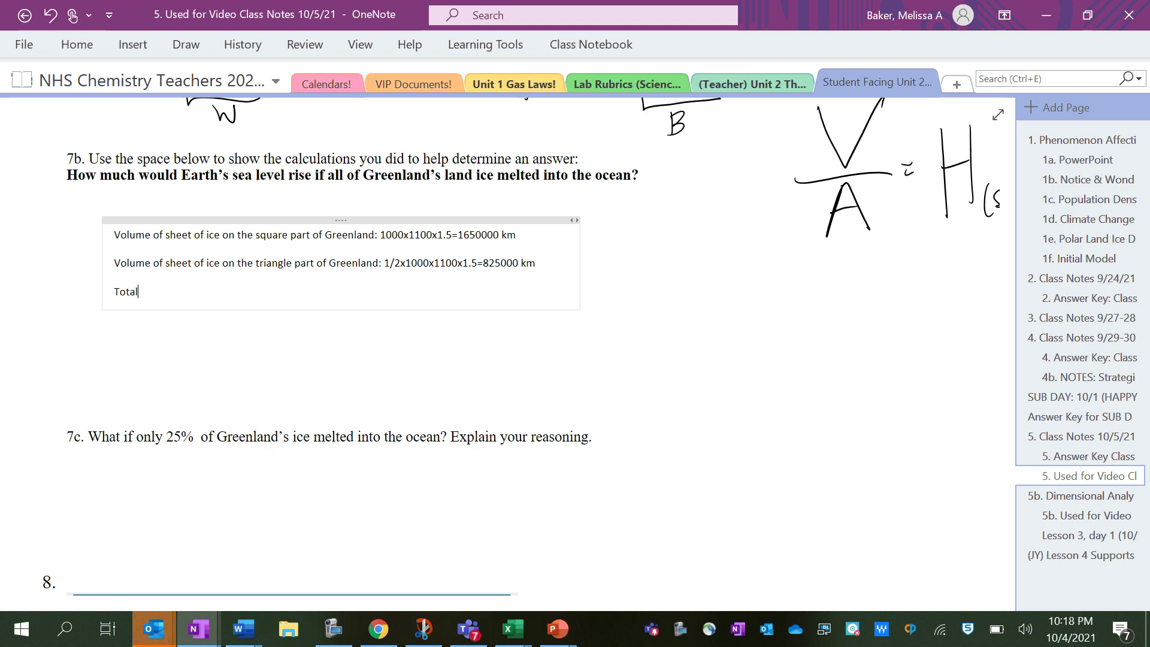
{"action": "type", "text": " volume of land ice on Greenland "}
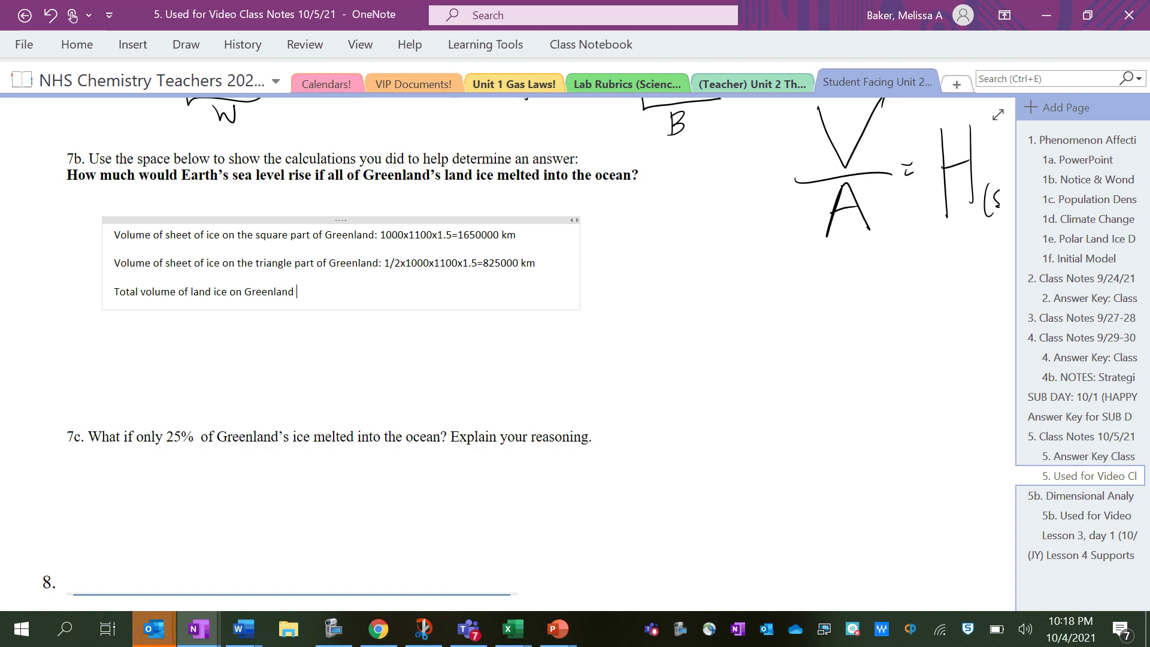
{"action": "type", "text": "= 1650000+825000="}
{"action": "key", "text": "Return"}
{"action": "key", "text": "Return"}
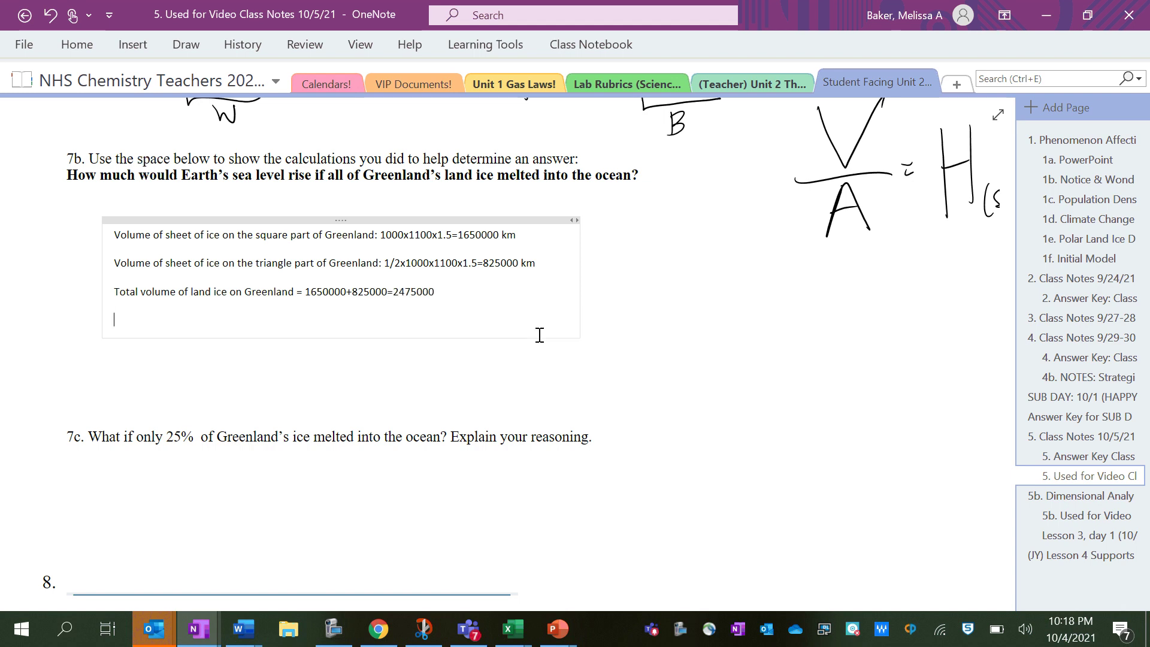
{"action": "key", "text": "BackSpace"}
{"action": "key", "text": "BackSpace"}
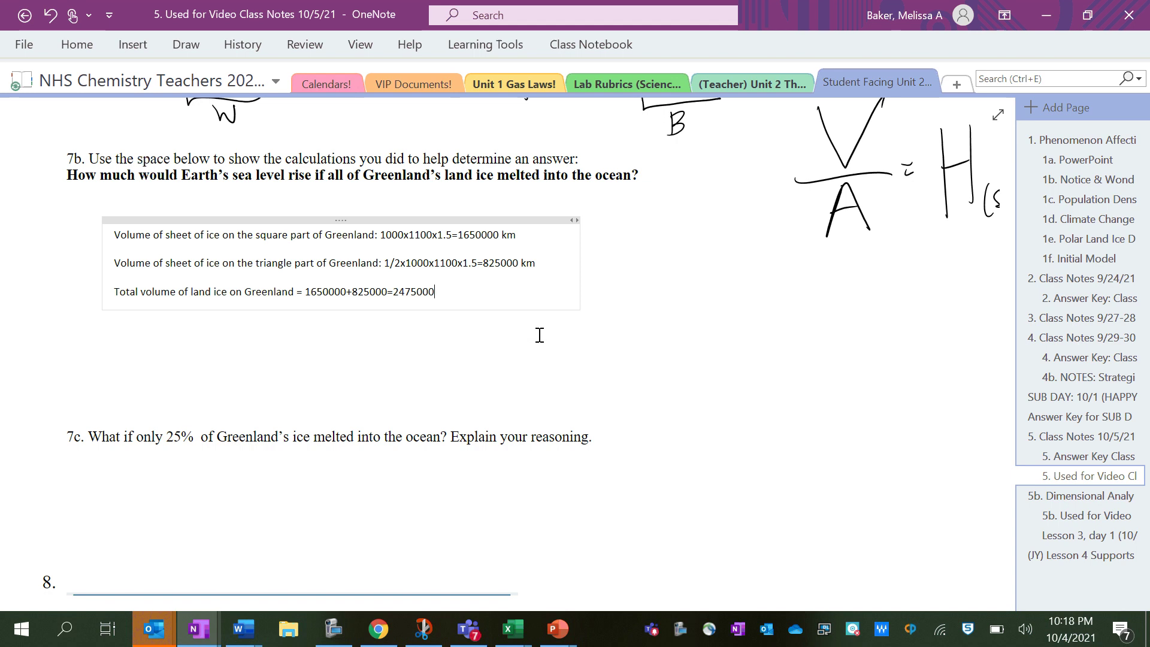
{"action": "type", "text": "km"}
{"action": "key", "text": "Return"}
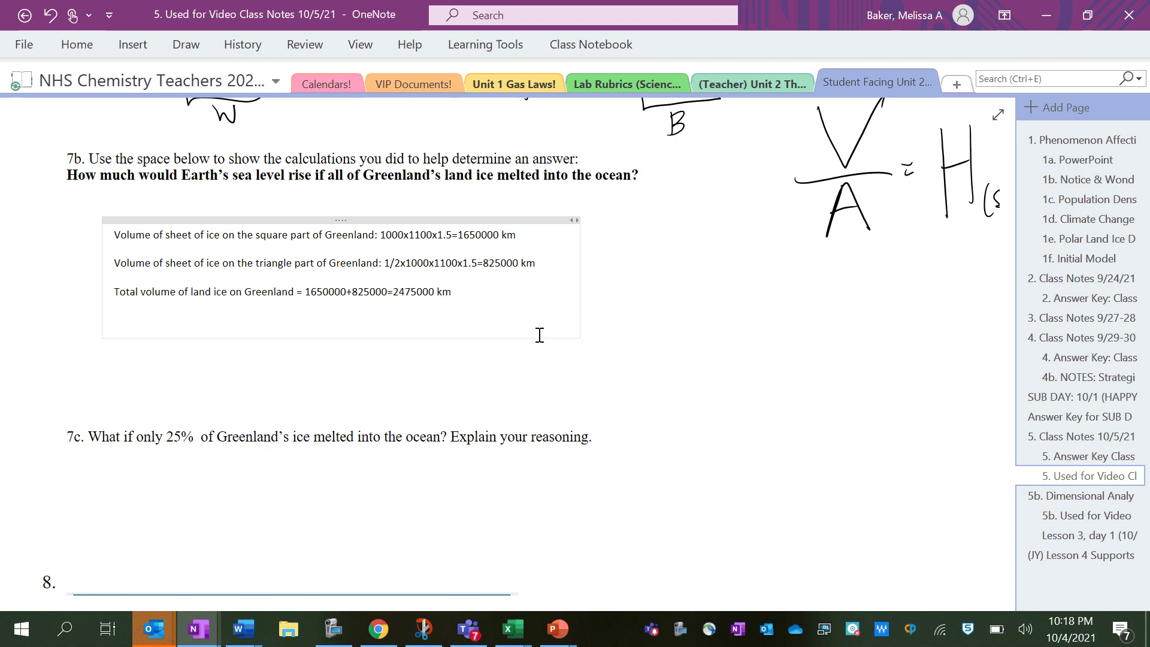
{"action": "type", "text": "Area of the oceans ="}
- Enter ocean area 3.619x10^8 and the line 'Volume/Area = Height of sea level rise'
{"action": "scroll", "coordinate": [503, 347], "scroll_direction": "up", "scroll_amount": 6}
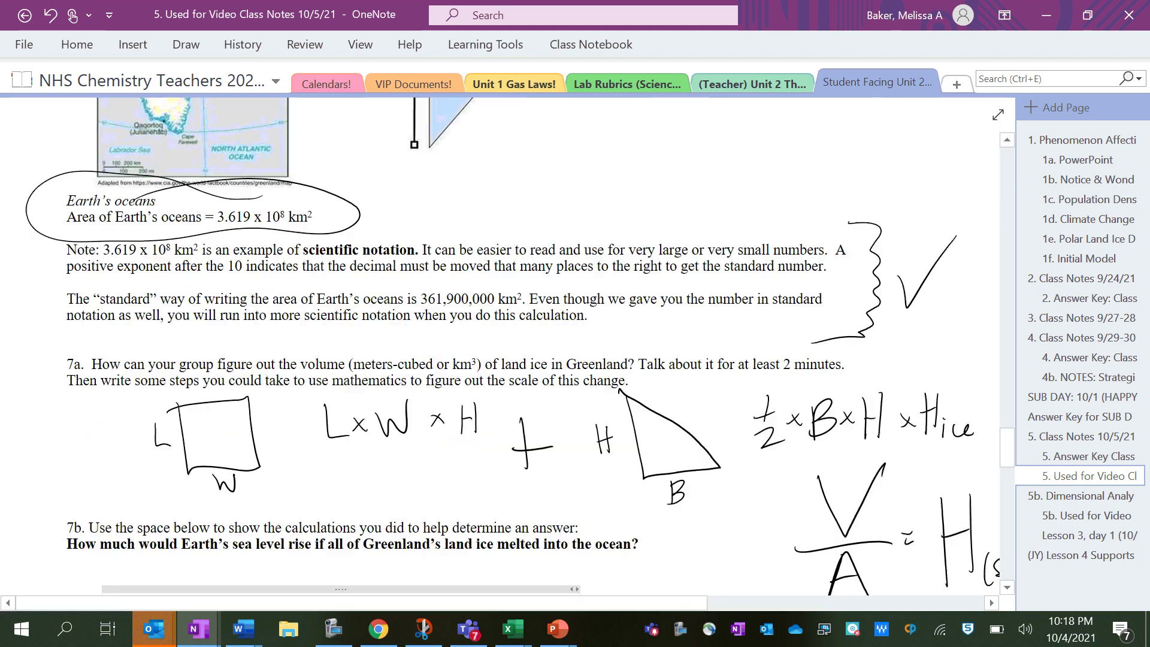
{"action": "scroll", "coordinate": [503, 348], "scroll_direction": "down", "scroll_amount": 1}
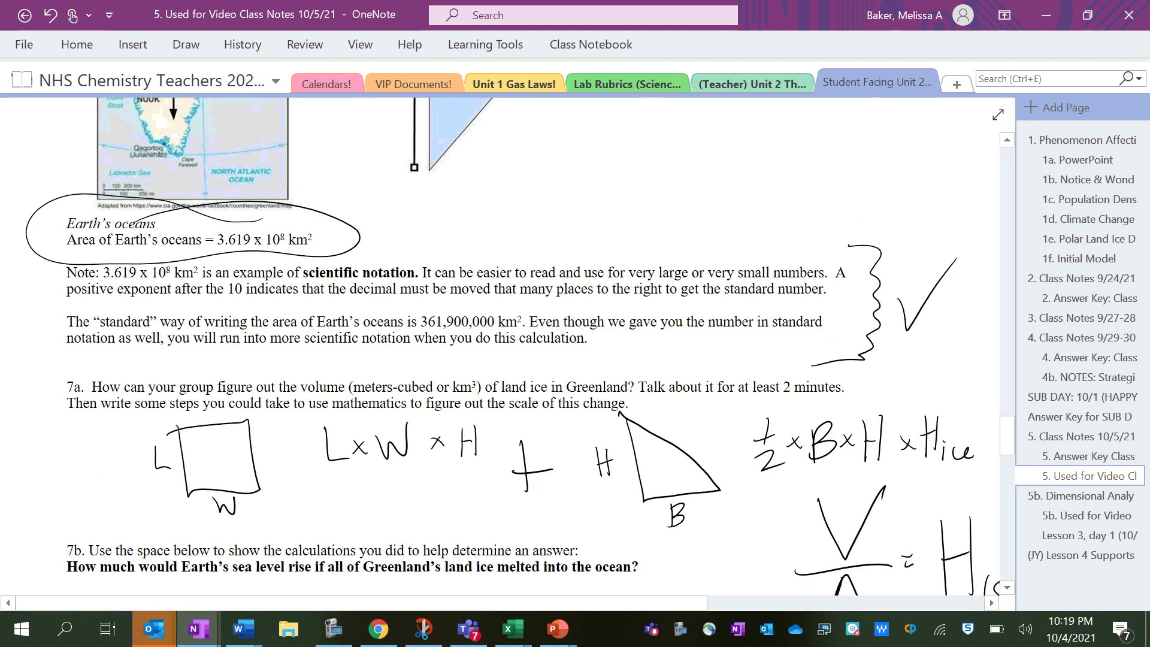
{"action": "scroll", "coordinate": [503, 348], "scroll_direction": "down", "scroll_amount": 6}
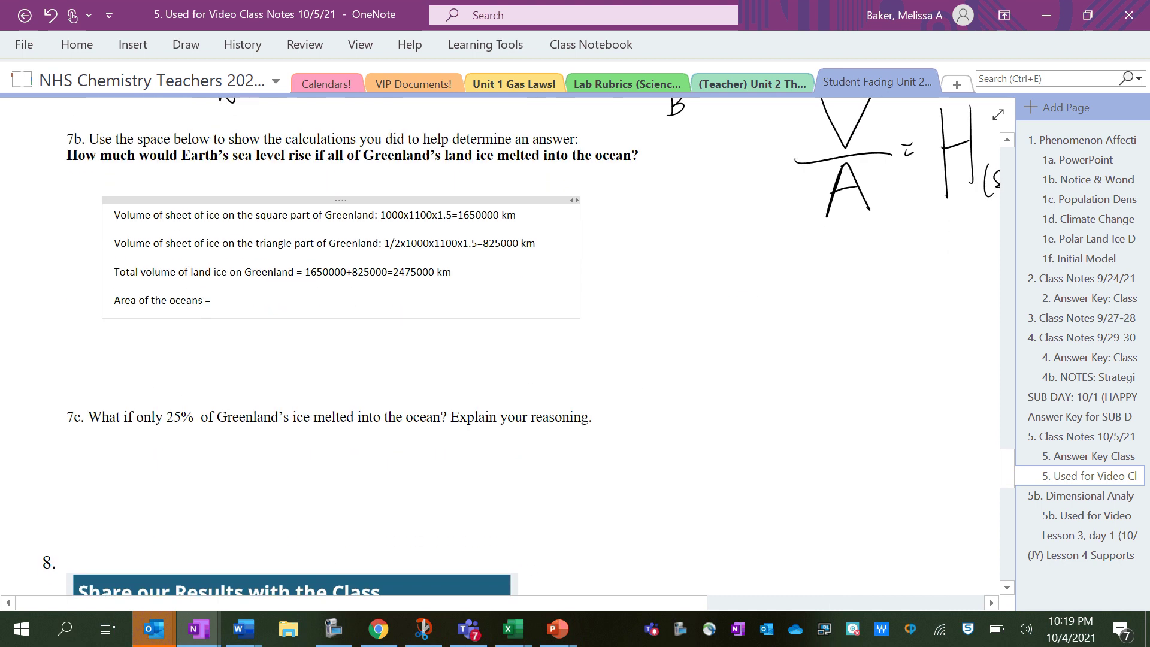
{"action": "type", "text": "3.619x10^8"}
{"action": "key", "text": "Return"}
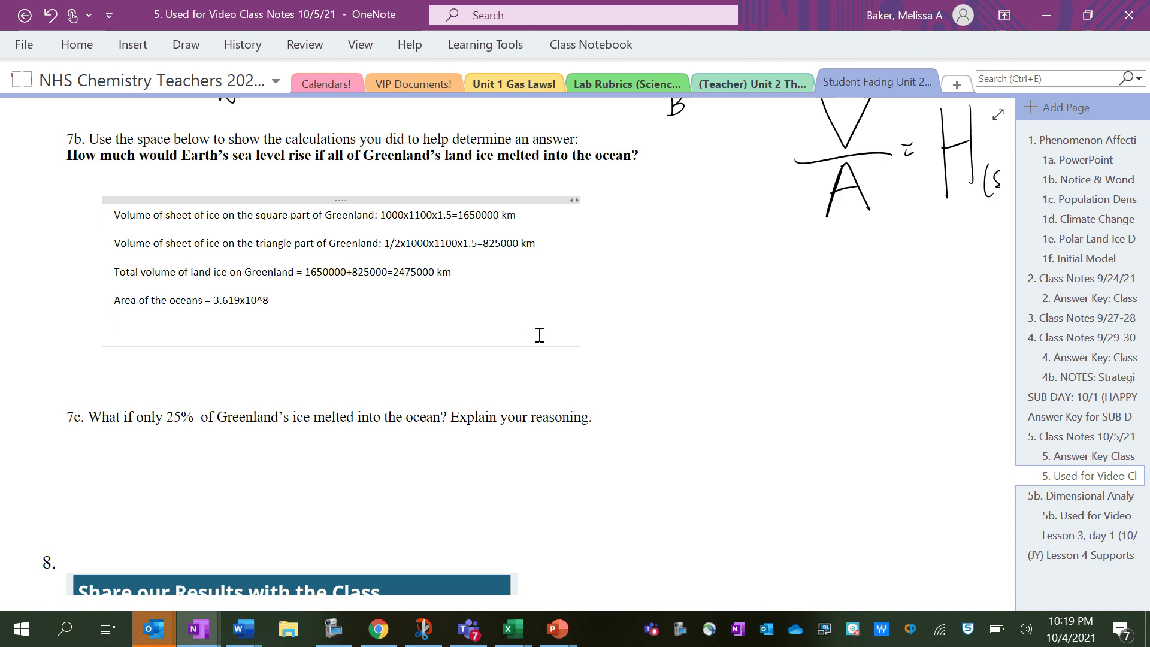
{"action": "type", "text": "Volume/Area = Height of sea lev"}
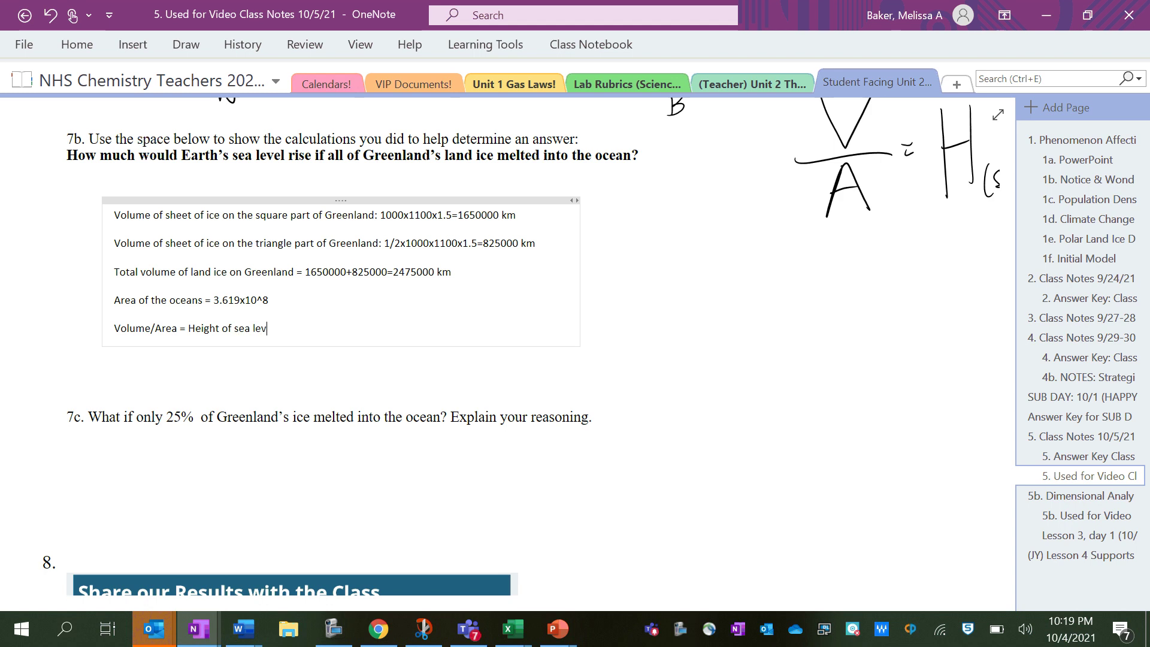
{"action": "type", "text": "el rise"}
{"action": "key", "text": "Return"}
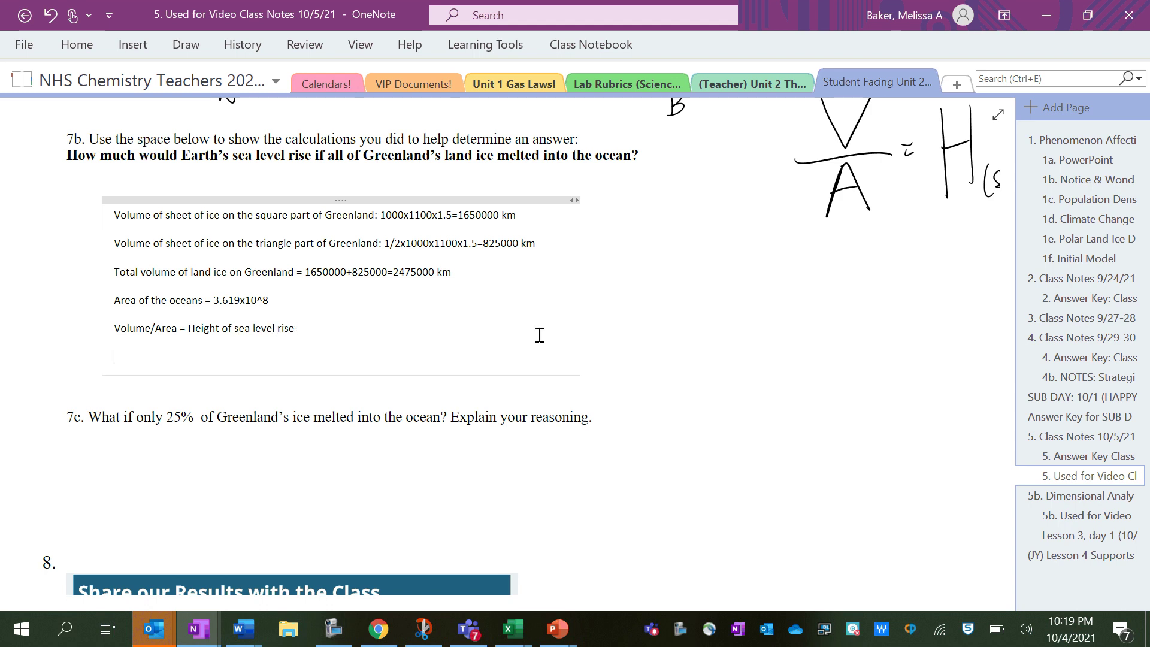
- Compute 2475000/361900000=0.0068 km, replacing the scientific-notation divisor
{"action": "type", "text": "2475000/3.619x10^8="}
{"action": "key", "text": "Return"}
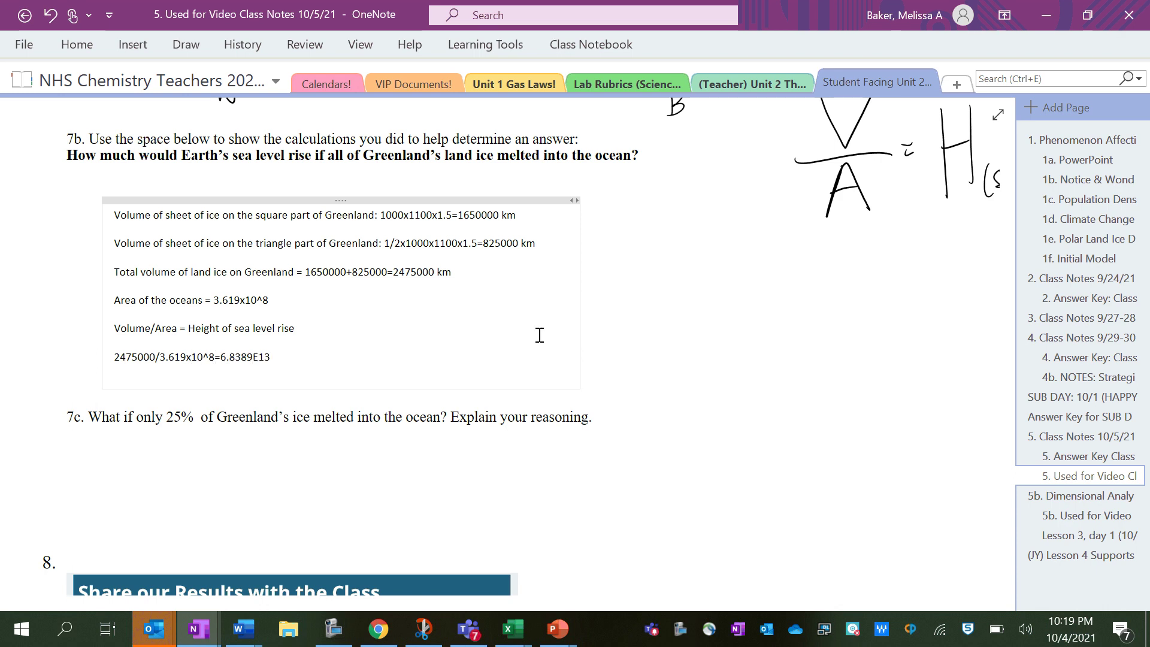
{"action": "key", "text": "BackSpace"}
{"action": "key", "text": "BackSpace"}
{"action": "key", "text": "BackSpace"}
{"action": "key", "text": "BackSpace"}
{"action": "key", "text": "BackSpace"}
{"action": "key", "text": "BackSpace"}
{"action": "key", "text": "BackSpace"}
{"action": "key", "text": "BackSpace"}
{"action": "key", "text": "BackSpace"}
{"action": "key", "text": "BackSpace"}
{"action": "key", "text": "BackSpace"}
{"action": "key", "text": "BackSpace"}
{"action": "key", "text": "BackSpace"}
{"action": "key", "text": "BackSpace"}
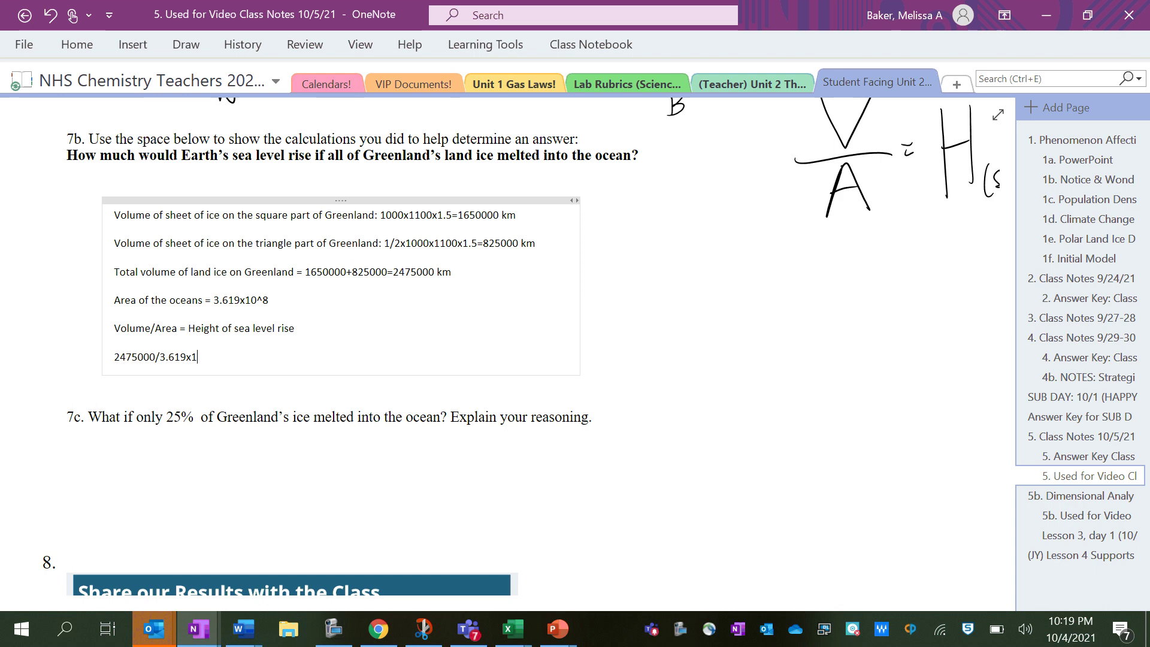
{"action": "key", "text": "BackSpace"}
{"action": "key", "text": "BackSpace"}
{"action": "key", "text": "BackSpace"}
{"action": "key", "text": "BackSpace"}
{"action": "key", "text": "BackSpace"}
{"action": "key", "text": "BackSpace"}
{"action": "type", "text": "61900000="}
{"action": "key", "text": "Return"}
{"action": "key", "text": "BackSpace"}
{"action": "type", "text": "km"}
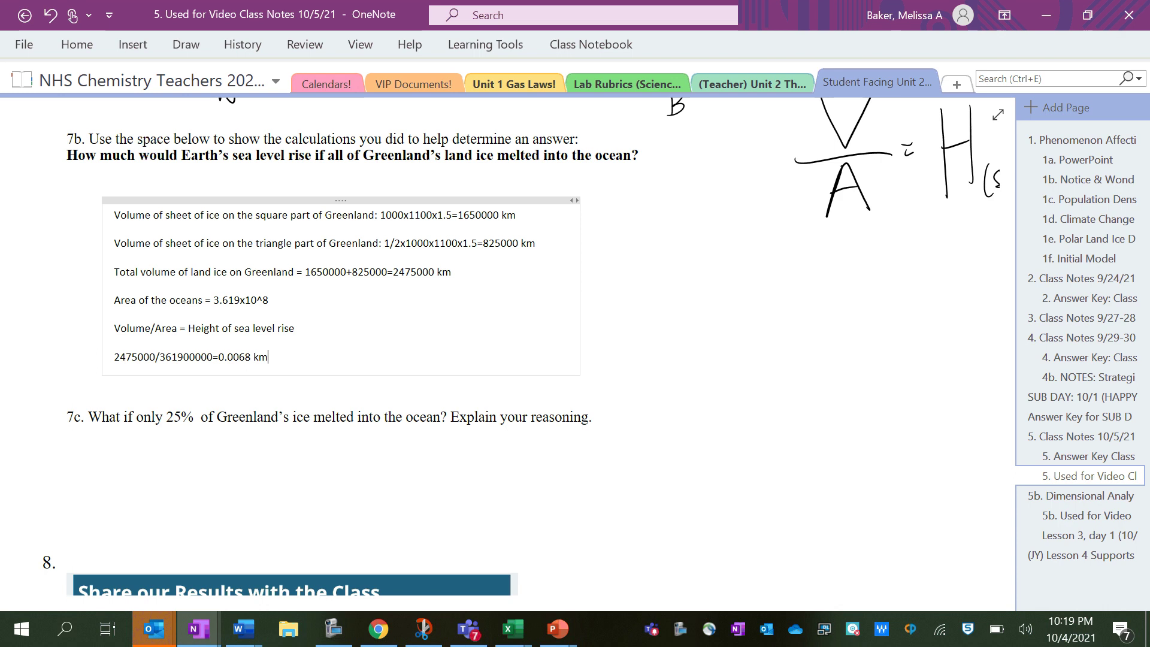
{"action": "key", "text": "Return"}
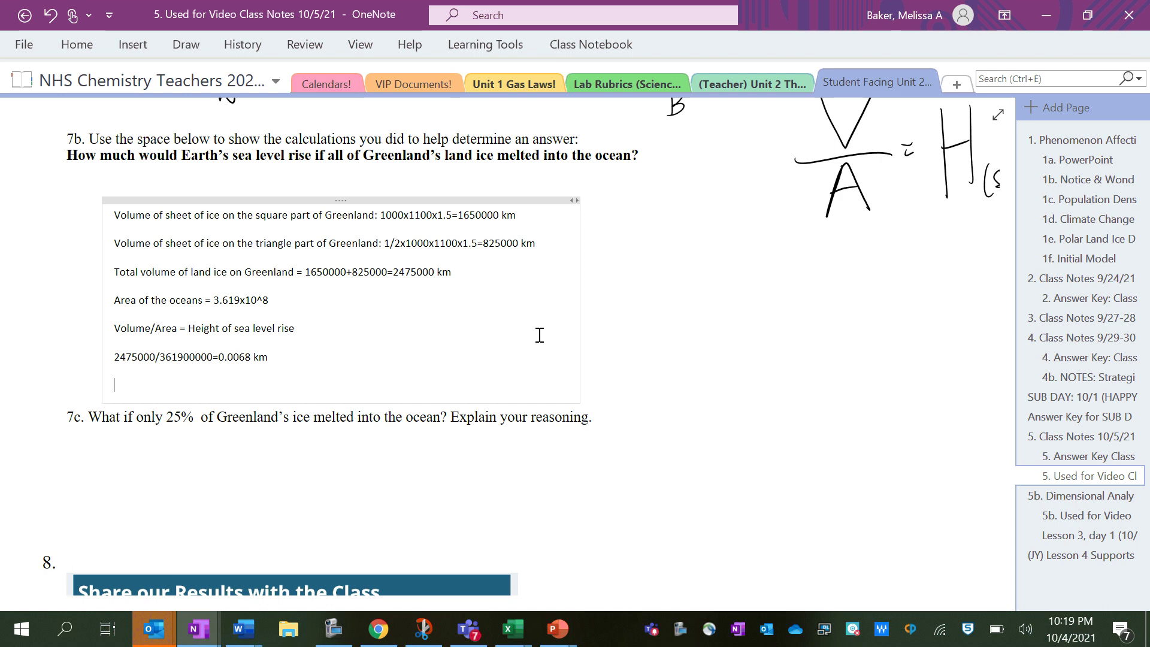
- Handwrite 0.0068 km beside the typed calculations and underline it
{"action": "left_click", "coordinate": [592, 434]}
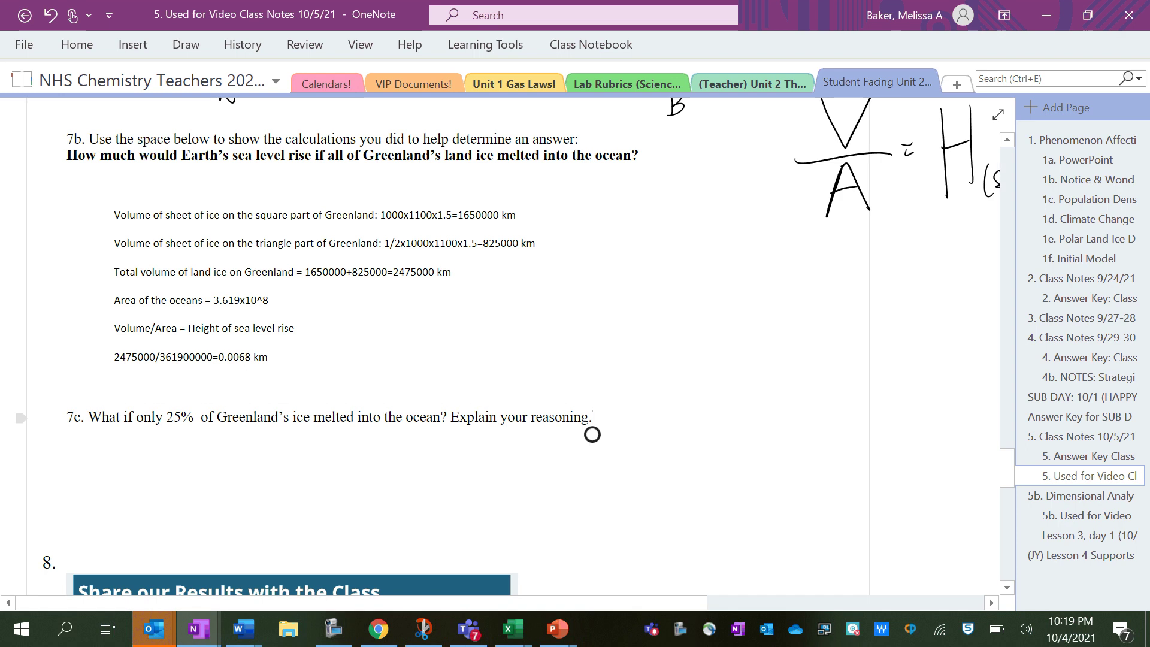
{"action": "mouse_move", "coordinate": [419, 306]}
{"action": "left_mouse_down"}
{"action": "mouse_move", "coordinate": [411, 316]}
{"action": "mouse_move", "coordinate": [419, 305]}
{"action": "mouse_move", "coordinate": [455, 307]}
{"action": "left_mouse_up"}
{"action": "left_click", "coordinate": [436, 339]}
{"action": "mouse_move", "coordinate": [477, 309]}
{"action": "left_mouse_down"}
{"action": "mouse_move", "coordinate": [470, 327]}
{"action": "mouse_move", "coordinate": [480, 308]}
{"action": "left_mouse_up"}
{"action": "mouse_move", "coordinate": [502, 305]}
{"action": "left_mouse_down"}
{"action": "mouse_move", "coordinate": [499, 337]}
{"action": "mouse_move", "coordinate": [508, 324]}
{"action": "left_mouse_up"}
{"action": "mouse_move", "coordinate": [532, 304]}
{"action": "left_mouse_down"}
{"action": "mouse_move", "coordinate": [521, 313]}
{"action": "mouse_move", "coordinate": [531, 304]}
{"action": "mouse_move", "coordinate": [557, 340]}
{"action": "mouse_move", "coordinate": [581, 334]}
{"action": "left_mouse_up"}
{"action": "mouse_move", "coordinate": [584, 326]}
{"action": "left_mouse_down"}
{"action": "mouse_move", "coordinate": [591, 316]}
{"action": "mouse_move", "coordinate": [612, 335]}
{"action": "left_mouse_up"}
{"action": "left_click_drag", "start_coordinate": [376, 354], "coordinate": [653, 348]}
- Ink the bracketed conversion factor 1000 m over 1 km
{"action": "left_click_drag", "start_coordinate": [662, 290], "coordinate": [671, 415]}
{"action": "left_click_drag", "start_coordinate": [659, 354], "coordinate": [857, 337]}
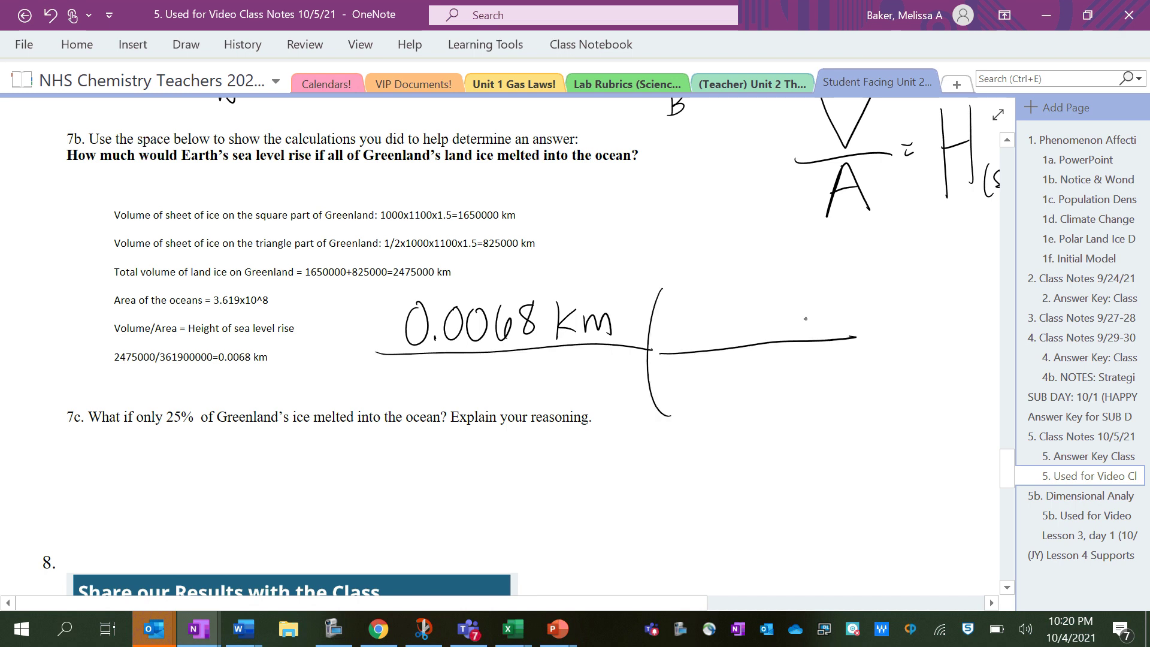
{"action": "left_click_drag", "start_coordinate": [696, 367], "coordinate": [699, 403]}
{"action": "left_click_drag", "start_coordinate": [731, 364], "coordinate": [734, 398]}
{"action": "mouse_move", "coordinate": [756, 369]}
{"action": "left_mouse_down"}
{"action": "mouse_move", "coordinate": [756, 390]}
{"action": "mouse_move", "coordinate": [796, 389]}
{"action": "left_mouse_up"}
{"action": "left_click_drag", "start_coordinate": [683, 303], "coordinate": [683, 347]}
{"action": "mouse_move", "coordinate": [702, 310]}
{"action": "left_mouse_down"}
{"action": "mouse_move", "coordinate": [757, 305]}
{"action": "mouse_move", "coordinate": [825, 324]}
{"action": "left_mouse_up"}
{"action": "mouse_move", "coordinate": [801, 262]}
{"action": "left_mouse_down"}
{"action": "mouse_move", "coordinate": [826, 277]}
{"action": "mouse_move", "coordinate": [820, 450]}
{"action": "left_mouse_up"}
{"action": "scroll", "coordinate": [779, 360], "scroll_direction": "right", "scroll_amount": 5}
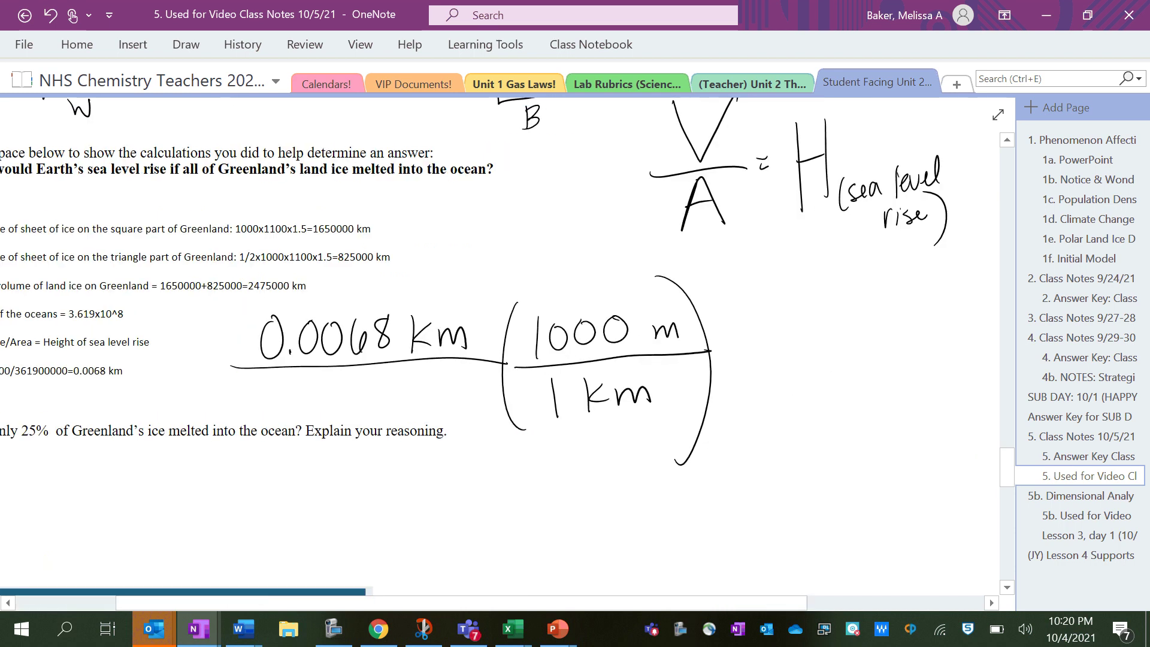
{"action": "left_click_drag", "start_coordinate": [746, 350], "coordinate": [765, 348]}
- Write the answer 6.8 m, cross out both km units, and box the answer
{"action": "left_click_drag", "start_coordinate": [804, 298], "coordinate": [803, 334]}
{"action": "left_click", "coordinate": [823, 339]}
{"action": "mouse_move", "coordinate": [851, 297]}
{"action": "left_mouse_down"}
{"action": "mouse_move", "coordinate": [840, 336]}
{"action": "mouse_move", "coordinate": [851, 299]}
{"action": "left_mouse_up"}
{"action": "mouse_move", "coordinate": [878, 341]}
{"action": "left_mouse_down"}
{"action": "mouse_move", "coordinate": [899, 323]}
{"action": "mouse_move", "coordinate": [920, 339]}
{"action": "left_mouse_up"}
{"action": "left_click_drag", "start_coordinate": [667, 375], "coordinate": [585, 433]}
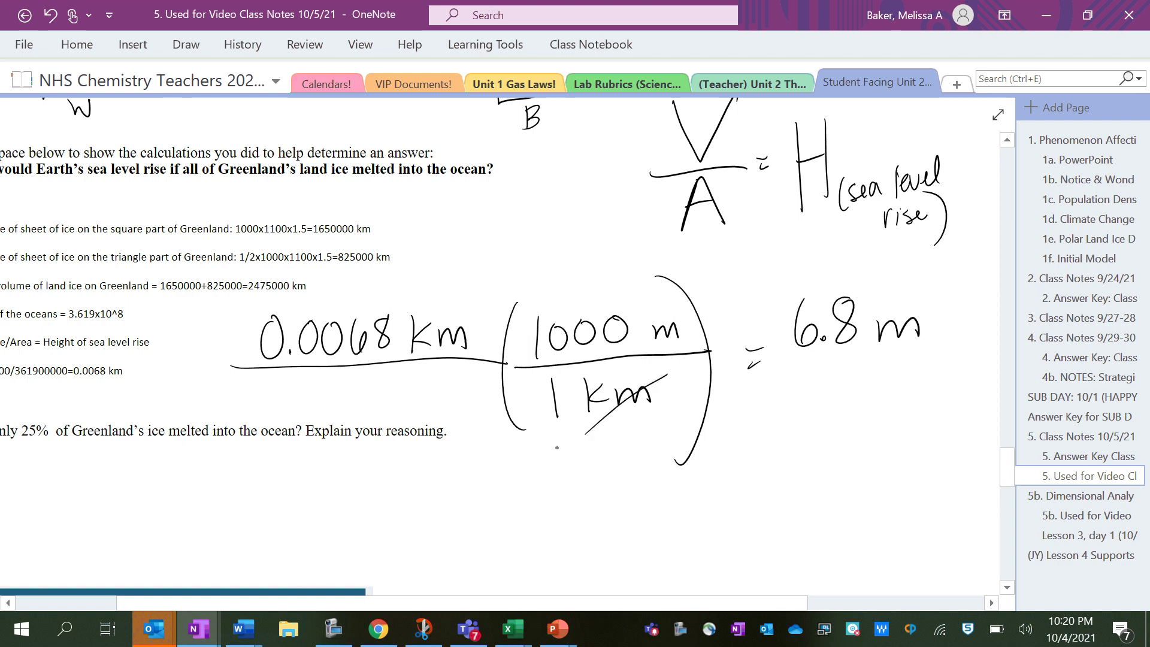
{"action": "left_click_drag", "start_coordinate": [497, 297], "coordinate": [405, 378]}
{"action": "mouse_move", "coordinate": [955, 261]}
{"action": "left_mouse_down"}
{"action": "mouse_move", "coordinate": [906, 262]}
{"action": "mouse_move", "coordinate": [962, 394]}
{"action": "left_mouse_up"}
{"action": "scroll", "coordinate": [503, 353], "scroll_direction": "down", "scroll_amount": 1}
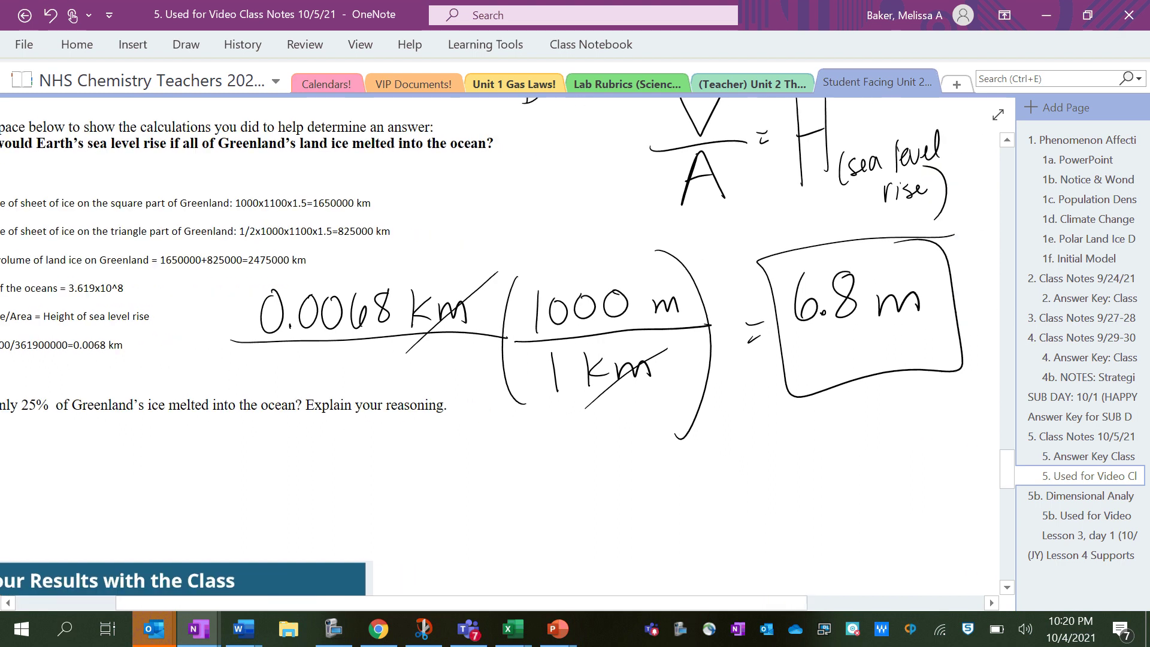
{"action": "scroll", "coordinate": [504, 347], "scroll_direction": "down", "scroll_amount": 2}
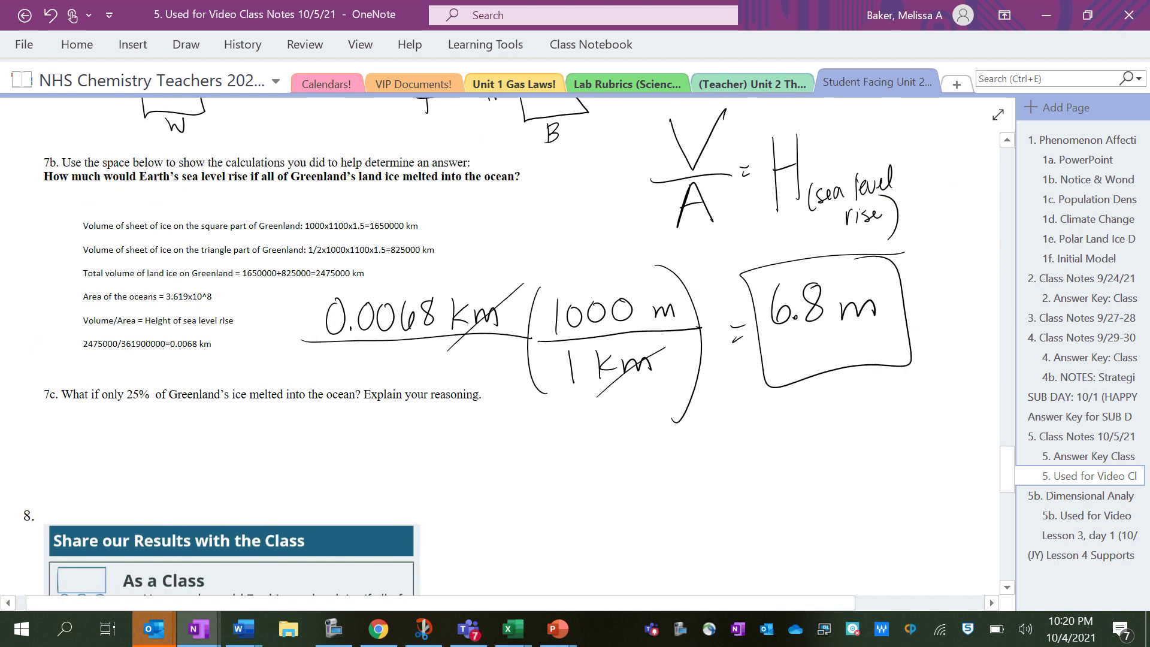
{"action": "scroll", "coordinate": [503, 347], "scroll_direction": "down", "scroll_amount": 1}
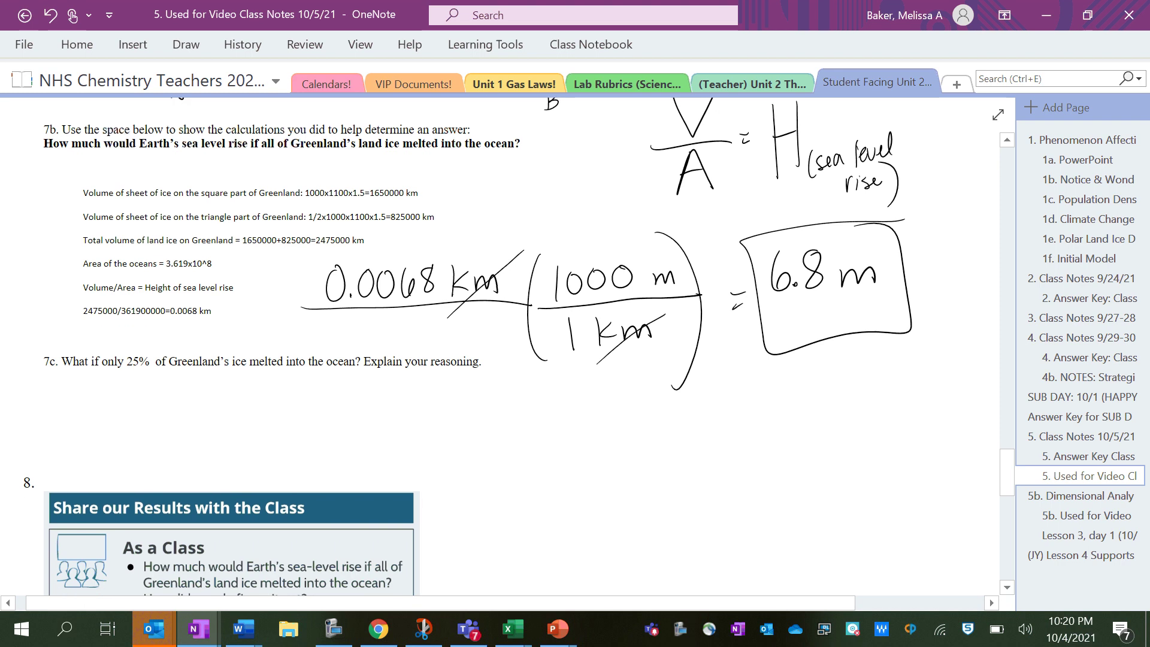
{"action": "scroll", "coordinate": [504, 348], "scroll_direction": "down", "scroll_amount": 1}
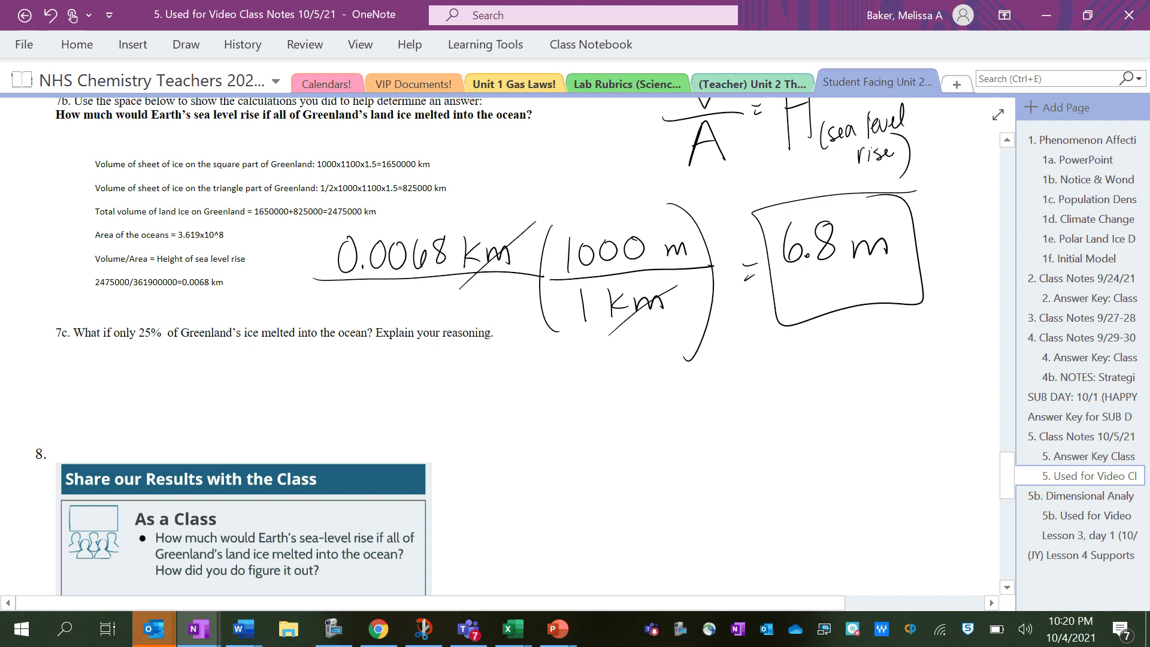
- Handwrite 6.8 m × 0.25 = below question 7c
{"action": "left_click_drag", "start_coordinate": [111, 353], "coordinate": [114, 393]}
{"action": "left_click", "coordinate": [133, 393]}
{"action": "mouse_move", "coordinate": [160, 359]}
{"action": "left_mouse_down"}
{"action": "mouse_move", "coordinate": [147, 368]}
{"action": "mouse_move", "coordinate": [165, 360]}
{"action": "mouse_move", "coordinate": [220, 396]}
{"action": "mouse_move", "coordinate": [246, 388]}
{"action": "left_mouse_up"}
{"action": "mouse_move", "coordinate": [246, 372]}
{"action": "left_mouse_down"}
{"action": "mouse_move", "coordinate": [234, 388]}
{"action": "mouse_move", "coordinate": [272, 405]}
{"action": "mouse_move", "coordinate": [279, 359]}
{"action": "mouse_move", "coordinate": [334, 405]}
{"action": "left_mouse_up"}
{"action": "left_click", "coordinate": [295, 402]}
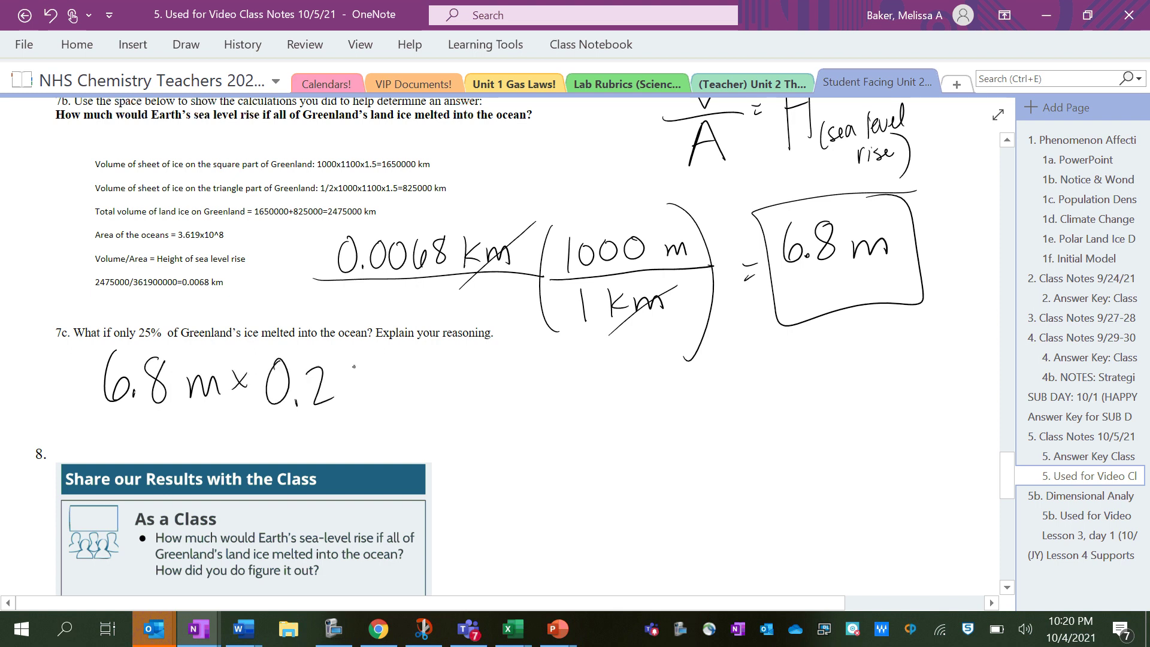
{"action": "mouse_move", "coordinate": [358, 364]}
{"action": "left_mouse_down"}
{"action": "mouse_move", "coordinate": [335, 397]}
{"action": "mouse_move", "coordinate": [407, 379]}
{"action": "left_mouse_up"}
{"action": "left_click_drag", "start_coordinate": [397, 395], "coordinate": [406, 389]}
- Type 6.8x0.25= beside the ink to get 1.7, then add the unit m
{"action": "left_click", "coordinate": [481, 388]}
{"action": "type", "text": "6.8"}
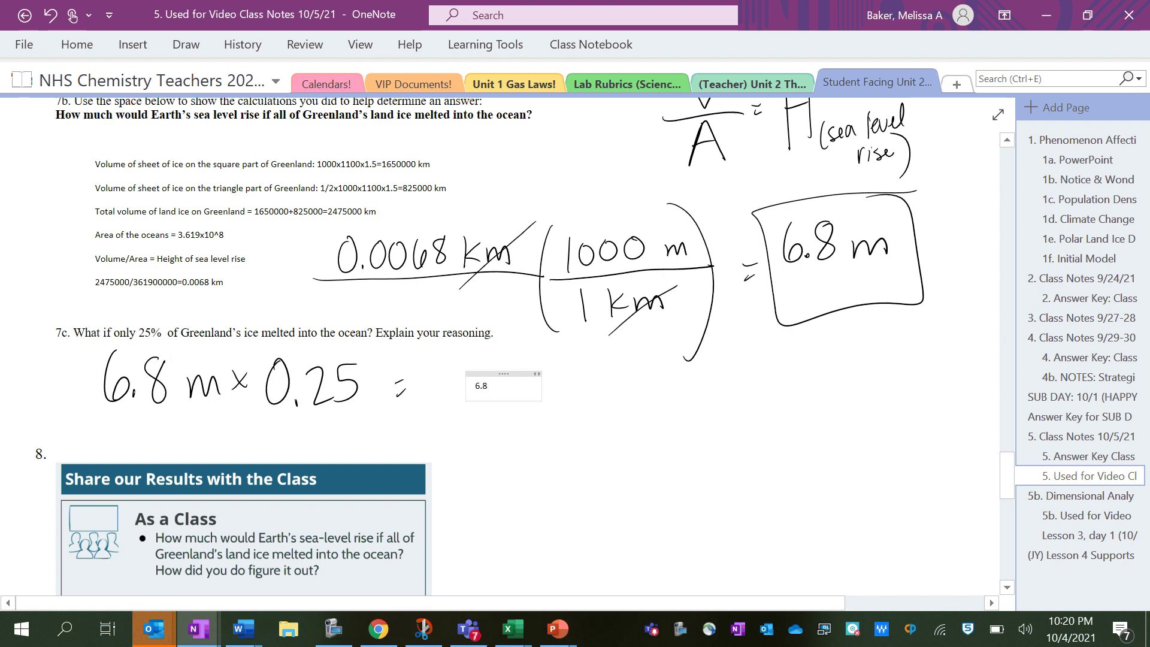
{"action": "type", "text": "x0.25="}
{"action": "key", "text": "Return"}
{"action": "key", "text": "BackSpace"}
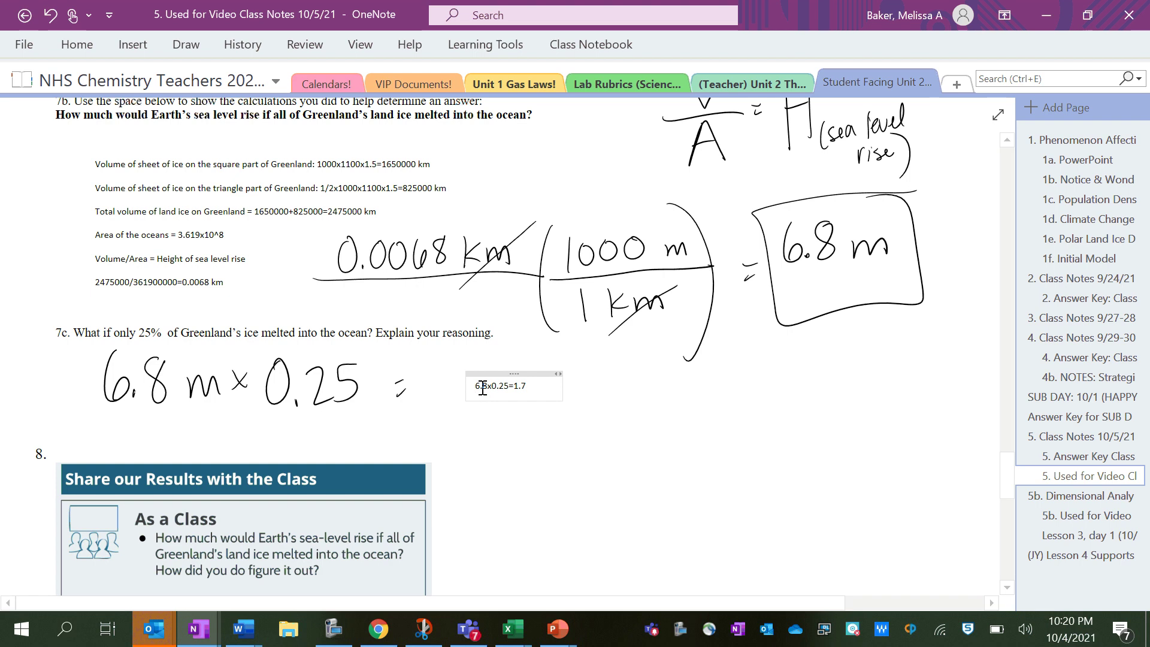
{"action": "type", "text": "k"}
{"action": "key", "text": "BackSpace"}
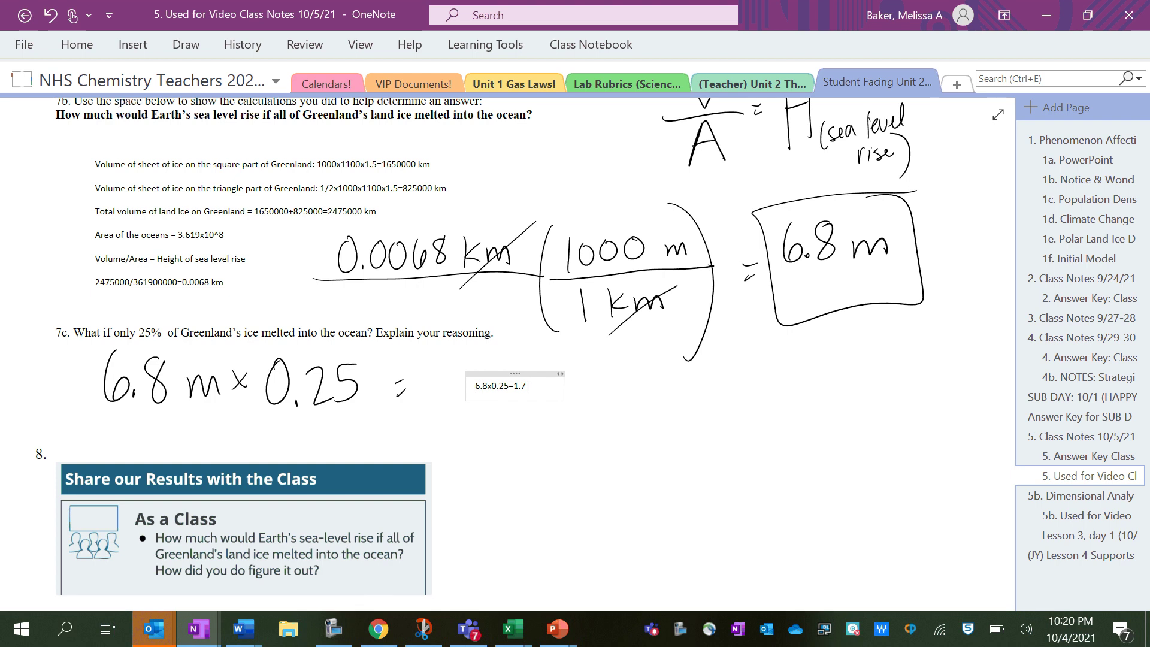
{"action": "type", "text": "m"}
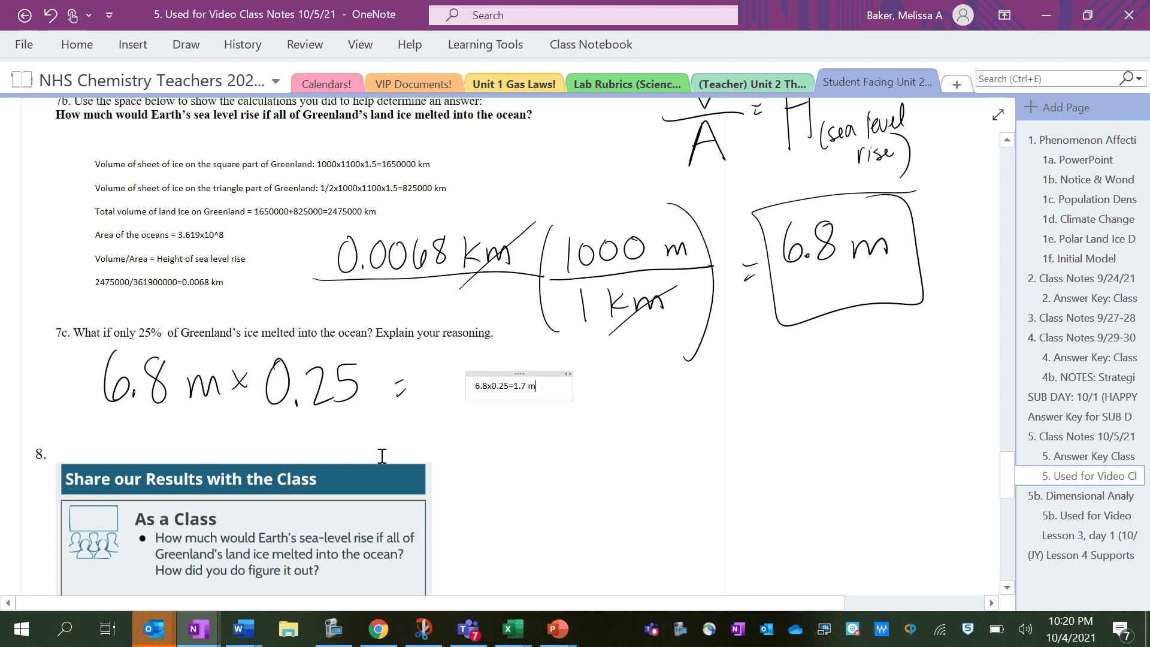
- Scroll to item 9 and follow the climate.nasa.gov Climate Time Machine link
{"action": "scroll", "coordinate": [382, 456], "scroll_direction": "down", "scroll_amount": 3}
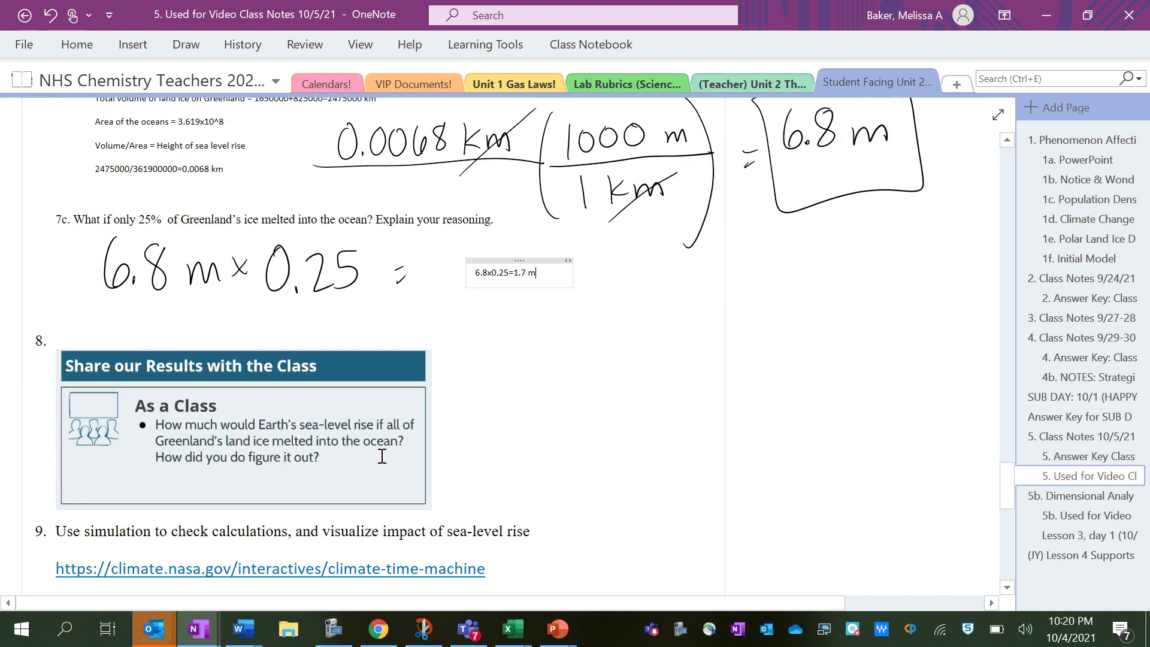
{"action": "scroll", "coordinate": [382, 456], "scroll_direction": "down", "scroll_amount": 3}
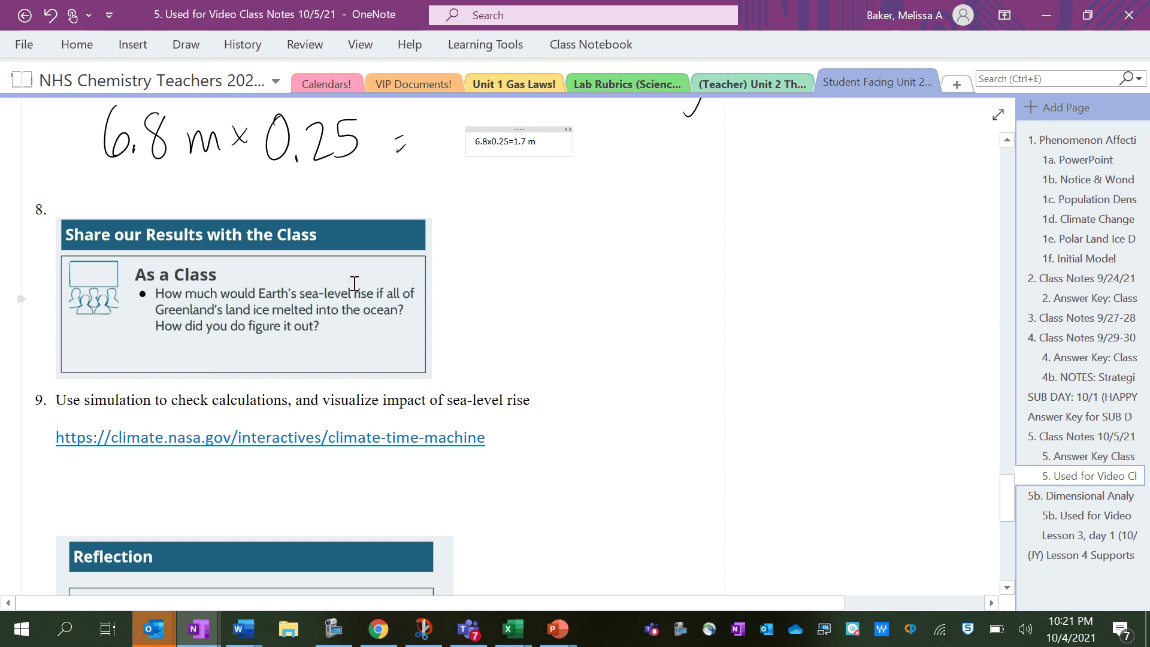
{"action": "scroll", "coordinate": [567, 277], "scroll_direction": "up", "scroll_amount": 3}
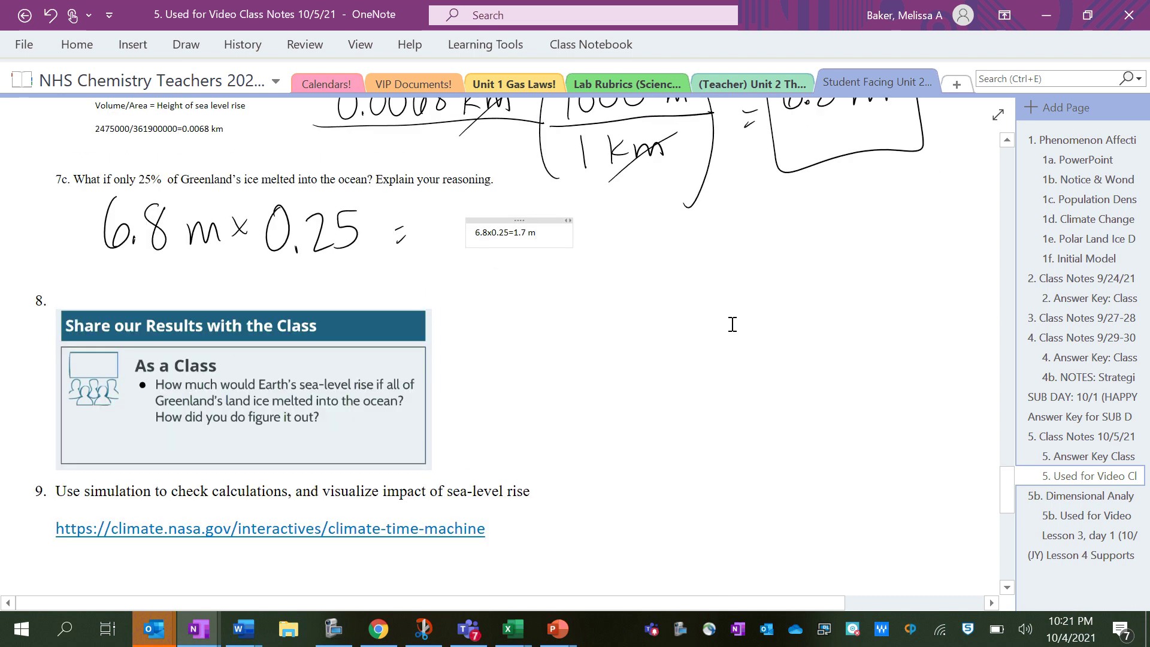
{"action": "scroll", "coordinate": [732, 324], "scroll_direction": "down", "scroll_amount": 2}
{"action": "scroll", "coordinate": [732, 325], "scroll_direction": "down", "scroll_amount": 3}
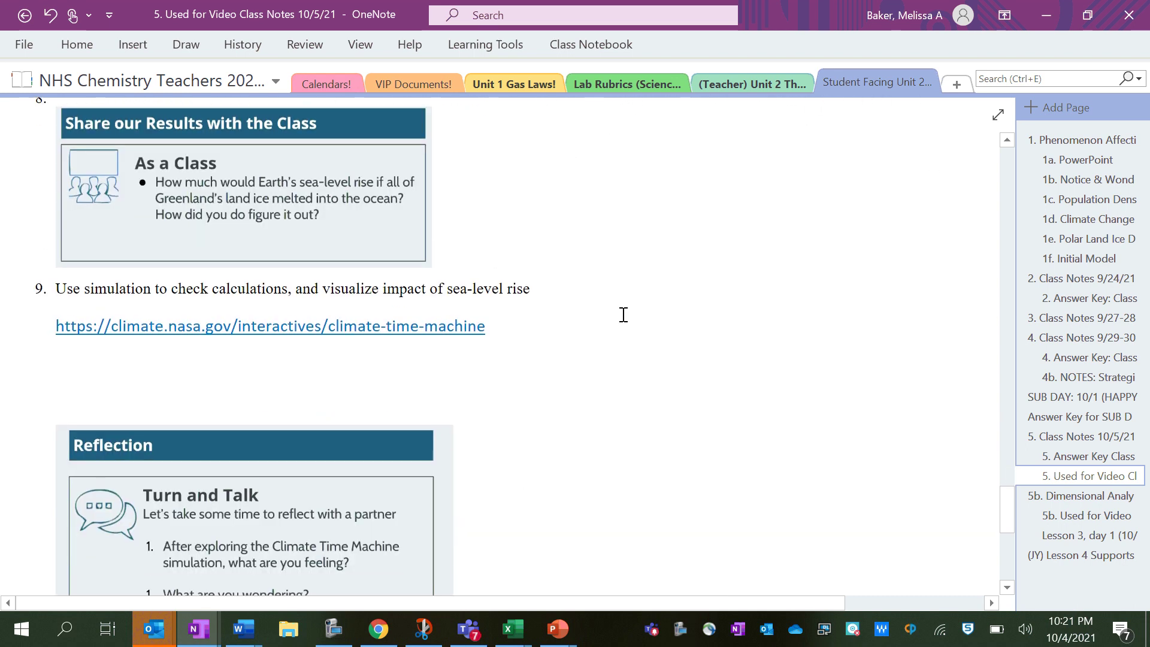
{"action": "left_click", "coordinate": [350, 329]}
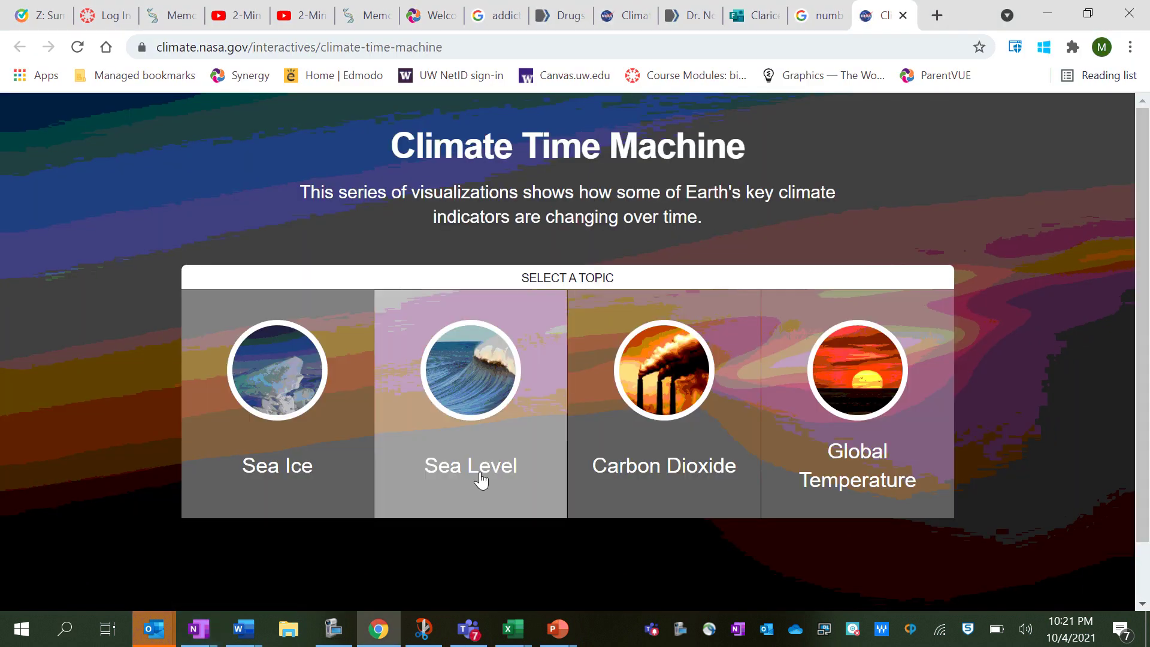
- Choose the Sea Level topic and raise the Southeast US map to 6 m
{"action": "left_click", "coordinate": [463, 423]}
{"action": "scroll", "coordinate": [461, 422], "scroll_direction": "down", "scroll_amount": 3}
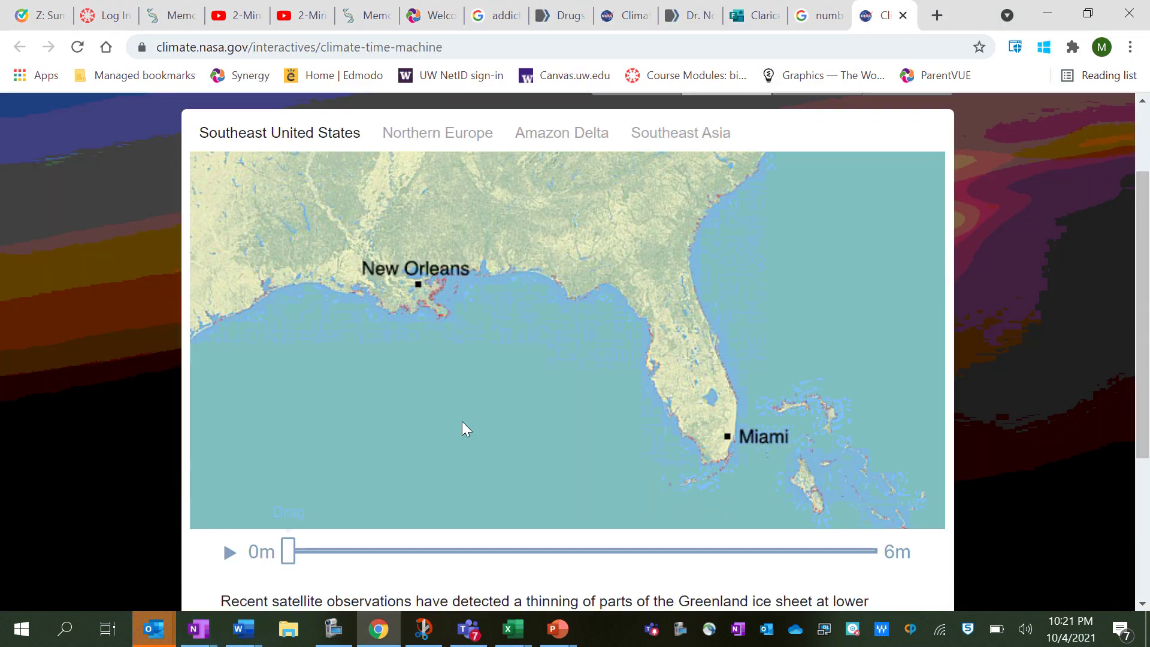
{"action": "mouse_move", "coordinate": [288, 538]}
{"action": "left_click_drag", "start_coordinate": [288, 538], "coordinate": [881, 578]}
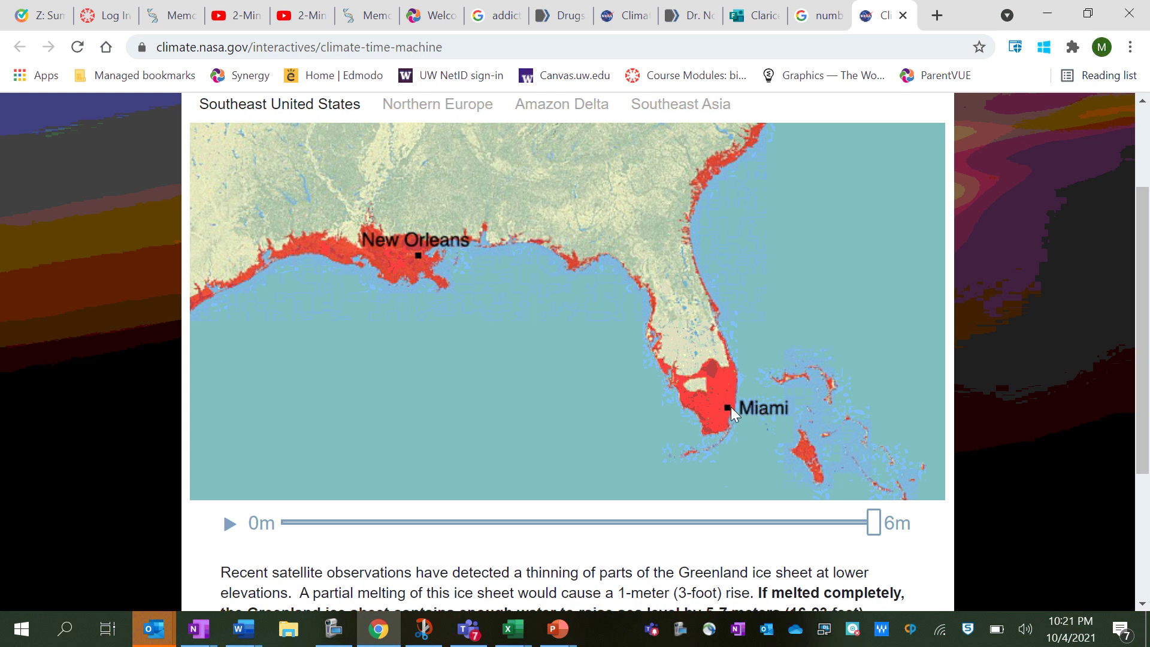
{"action": "scroll", "coordinate": [708, 390], "scroll_direction": "up", "scroll_amount": 1}
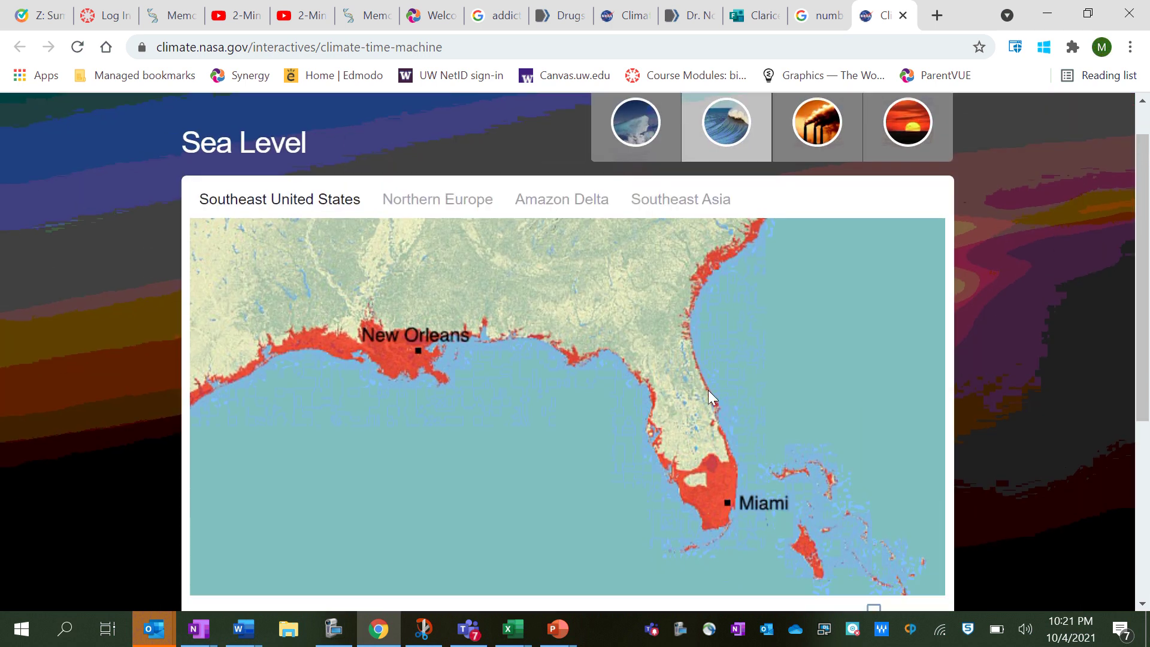
{"action": "scroll", "coordinate": [708, 390], "scroll_direction": "down", "scroll_amount": 1}
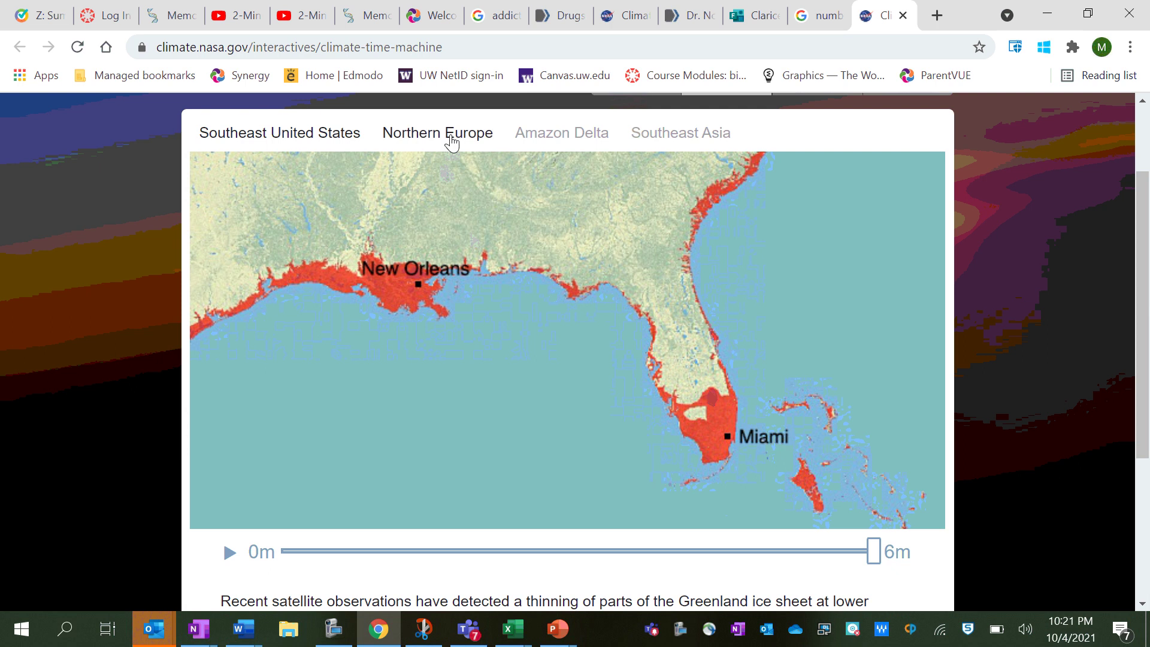
- Raise Southeast Asia's sea level to 6 m, then view the Amazon Delta flooding
{"action": "left_click", "coordinate": [690, 135]}
{"action": "left_click_drag", "start_coordinate": [291, 551], "coordinate": [513, 551]}
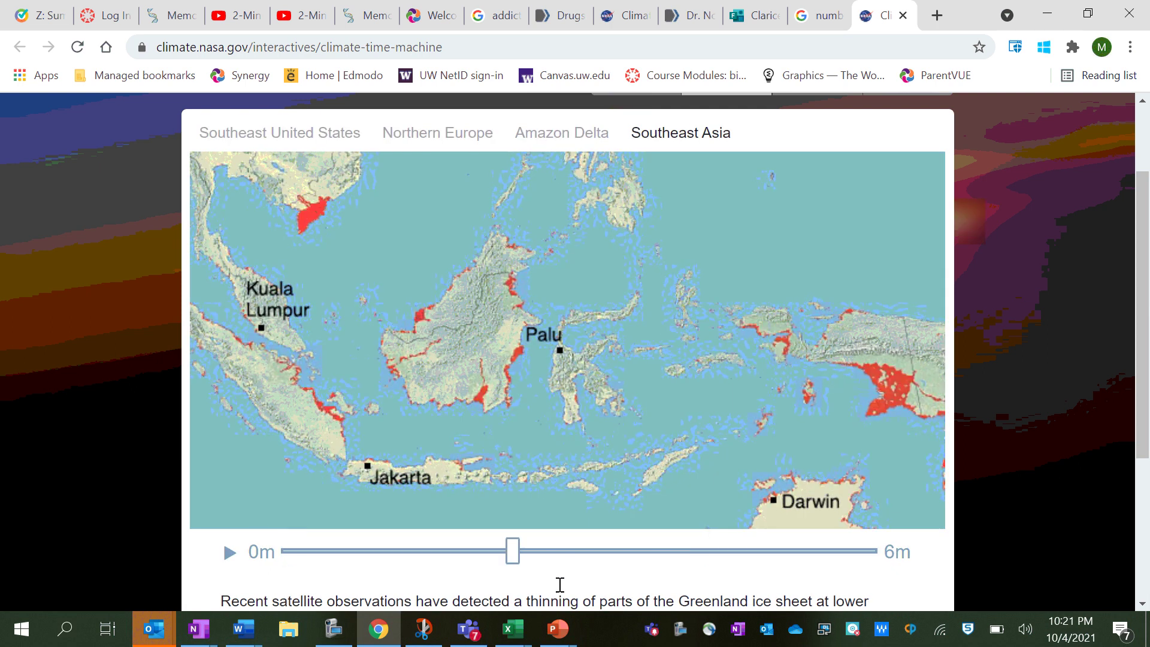
{"action": "left_click_drag", "start_coordinate": [560, 584], "coordinate": [932, 565]}
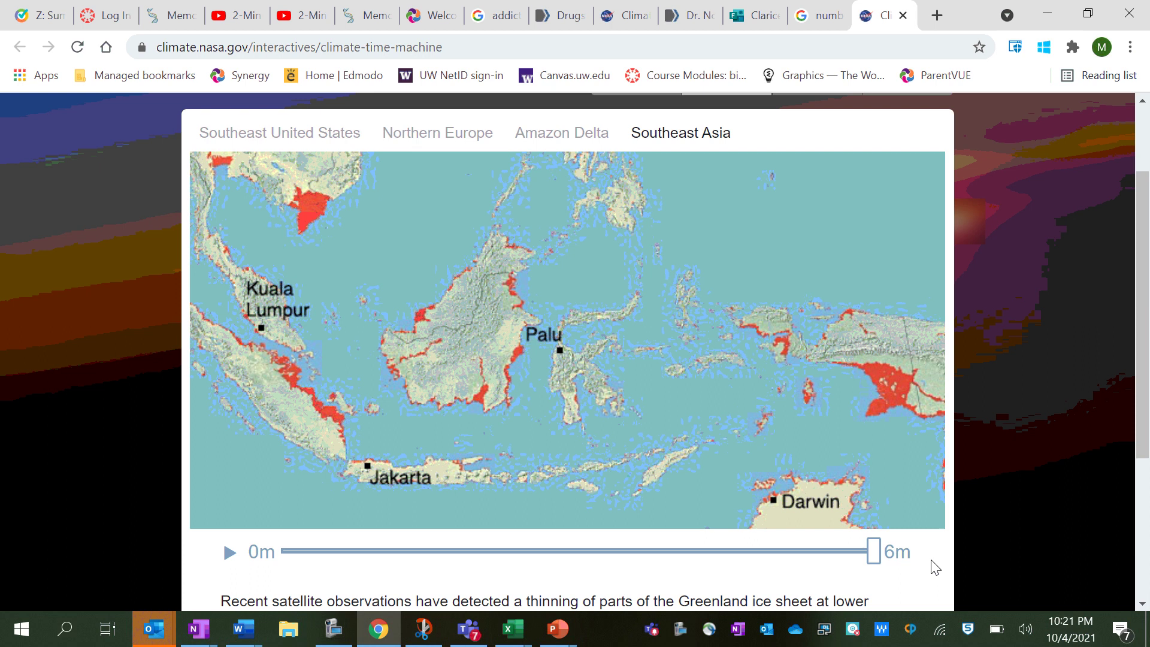
{"action": "left_click", "coordinate": [541, 137]}
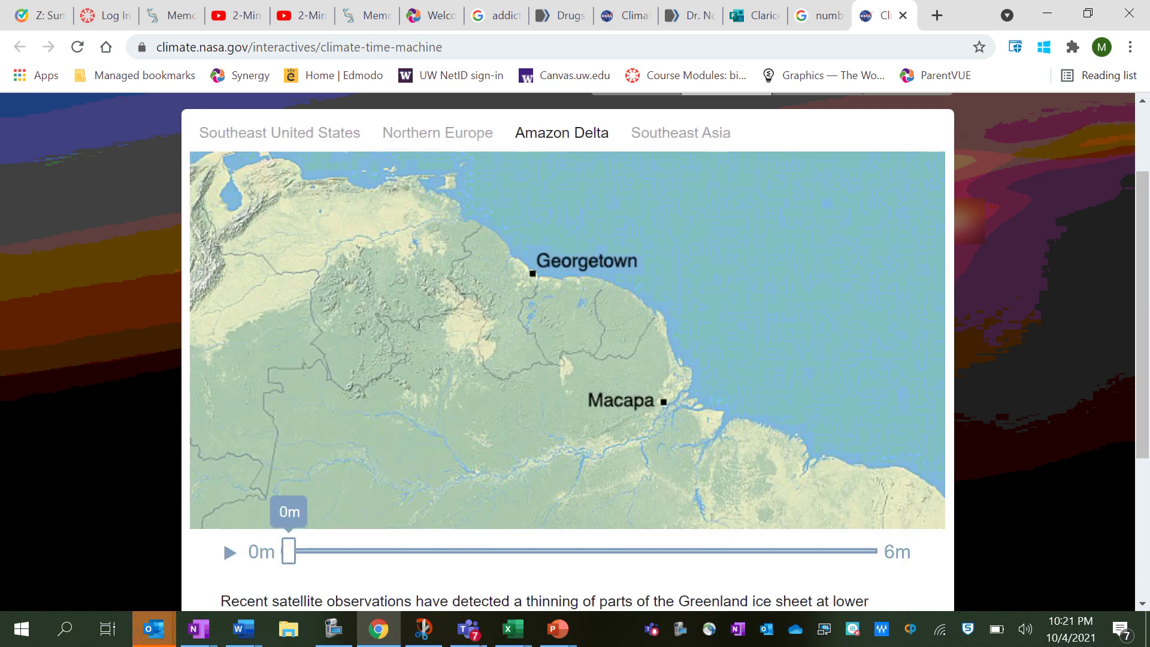
{"action": "left_click_drag", "start_coordinate": [289, 551], "coordinate": [774, 450]}
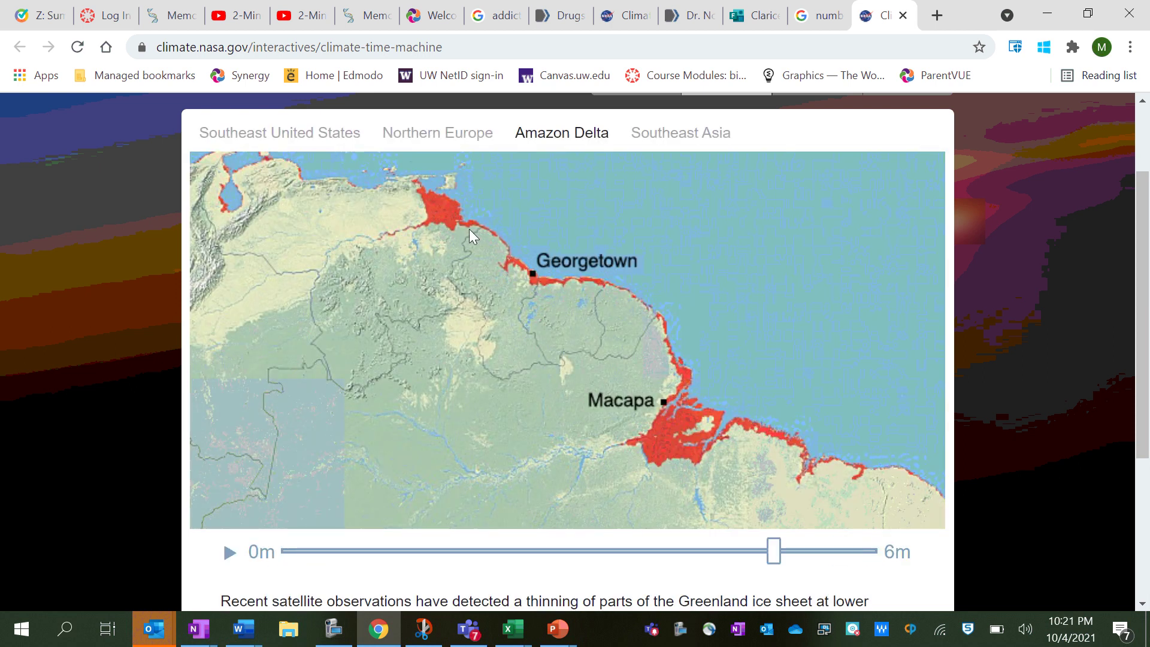
{"action": "left_click_drag", "start_coordinate": [470, 230], "coordinate": [406, 141]}
- Raise Northern Europe's sea level to 6 m, then ease it back to about 3.7 m
{"action": "left_click", "coordinate": [409, 137]}
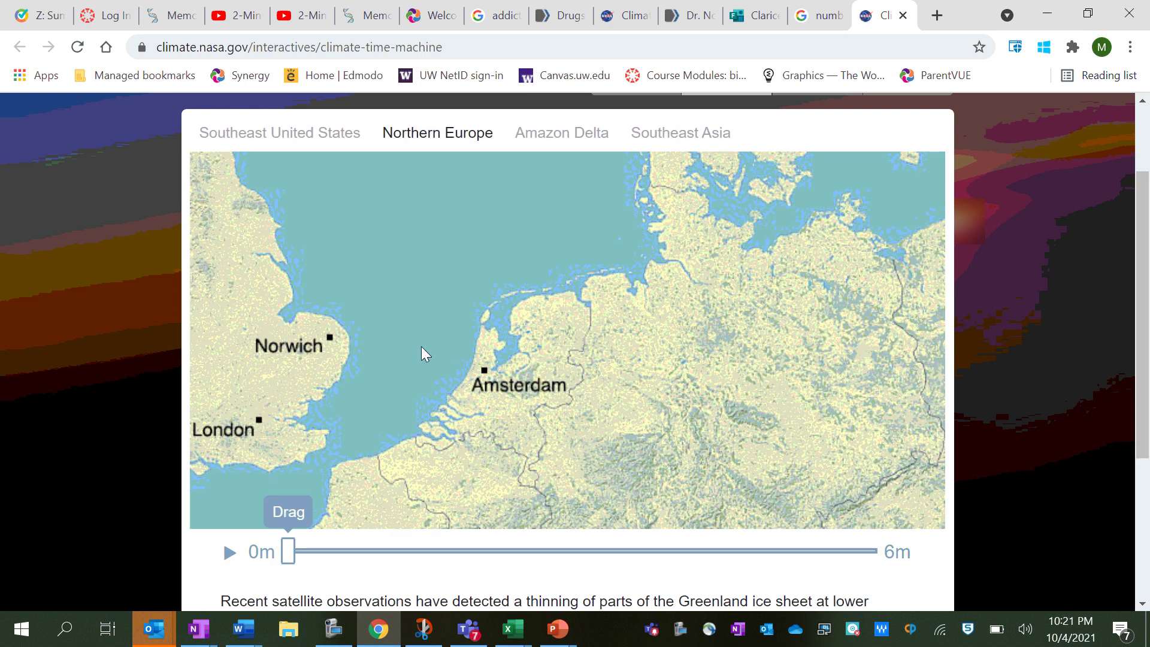
{"action": "left_click_drag", "start_coordinate": [288, 551], "coordinate": [1009, 599]}
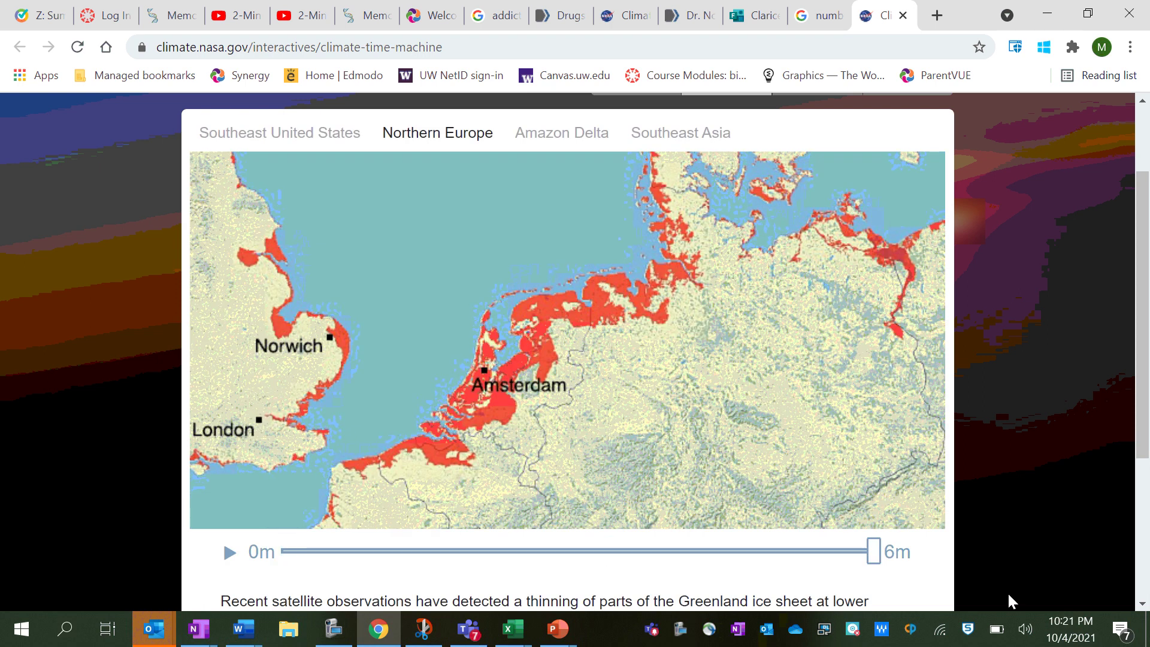
{"action": "left_click_drag", "start_coordinate": [900, 535], "coordinate": [881, 515]}
{"action": "scroll", "coordinate": [278, 458], "scroll_direction": "down", "scroll_amount": 3}
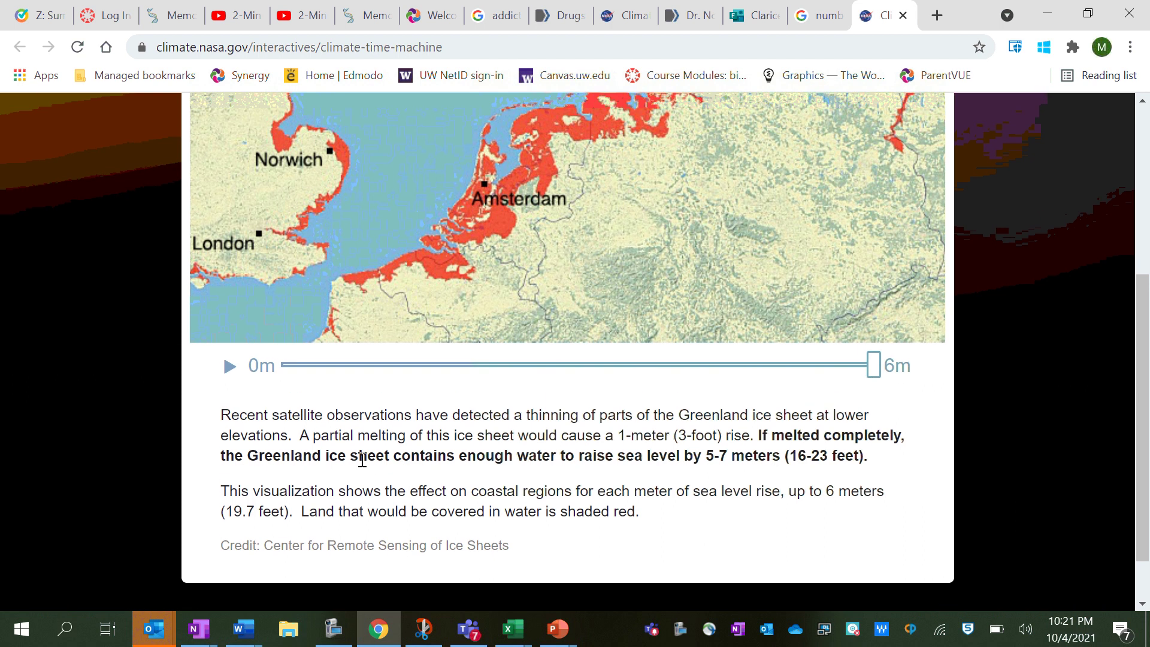
{"action": "left_click", "coordinate": [211, 643]}
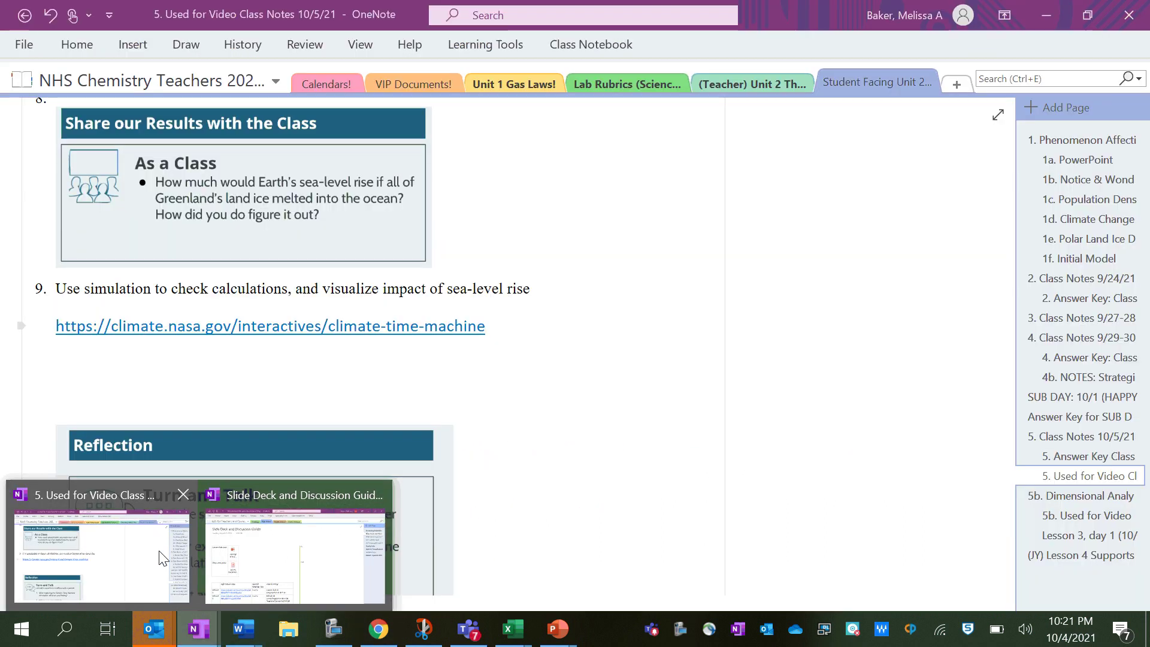
- Switch to the class-notes page and scroll through it back to the top
{"action": "left_click", "coordinate": [159, 551]}
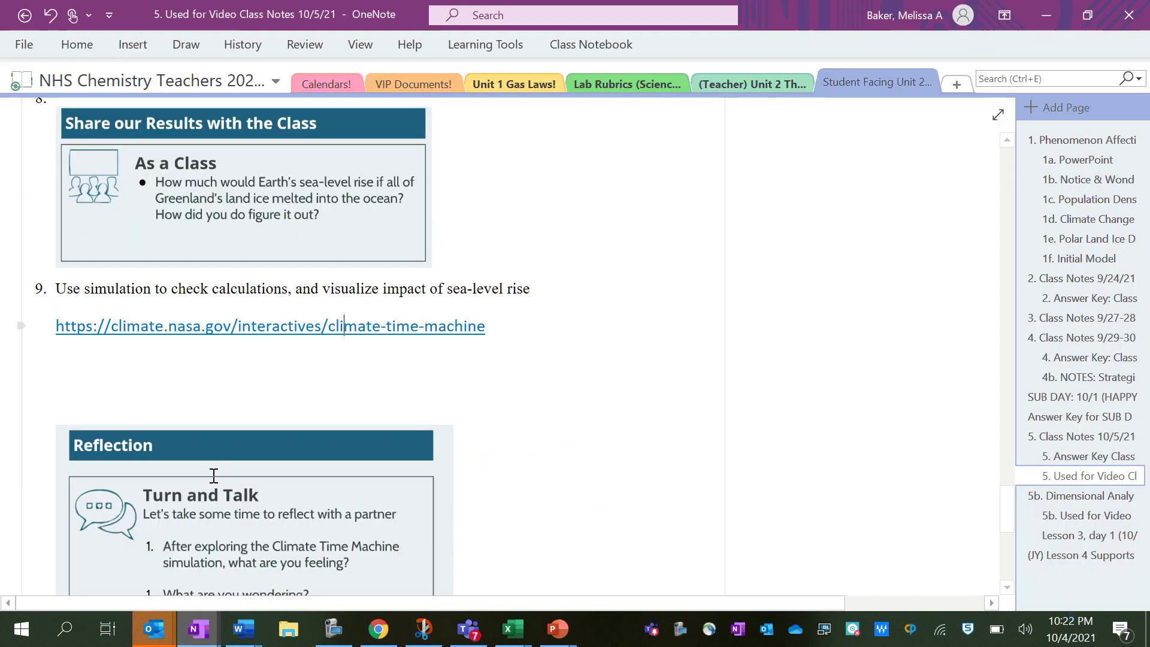
{"action": "scroll", "coordinate": [278, 485], "scroll_direction": "down", "scroll_amount": 3}
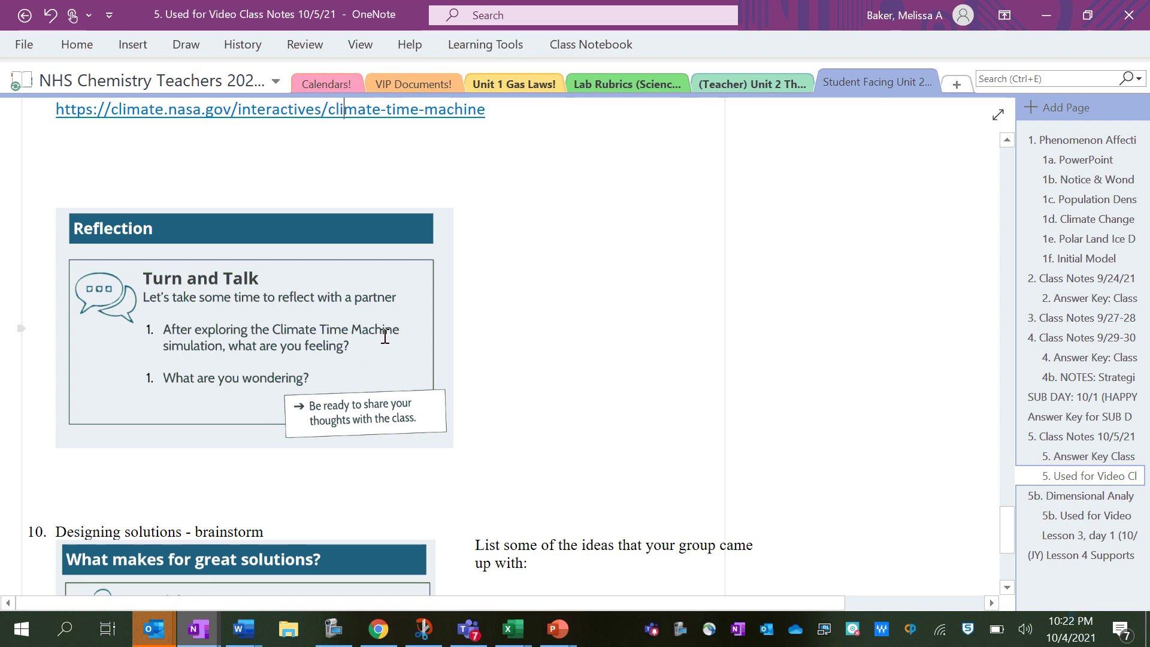
{"action": "scroll", "coordinate": [303, 406], "scroll_direction": "up", "scroll_amount": 2}
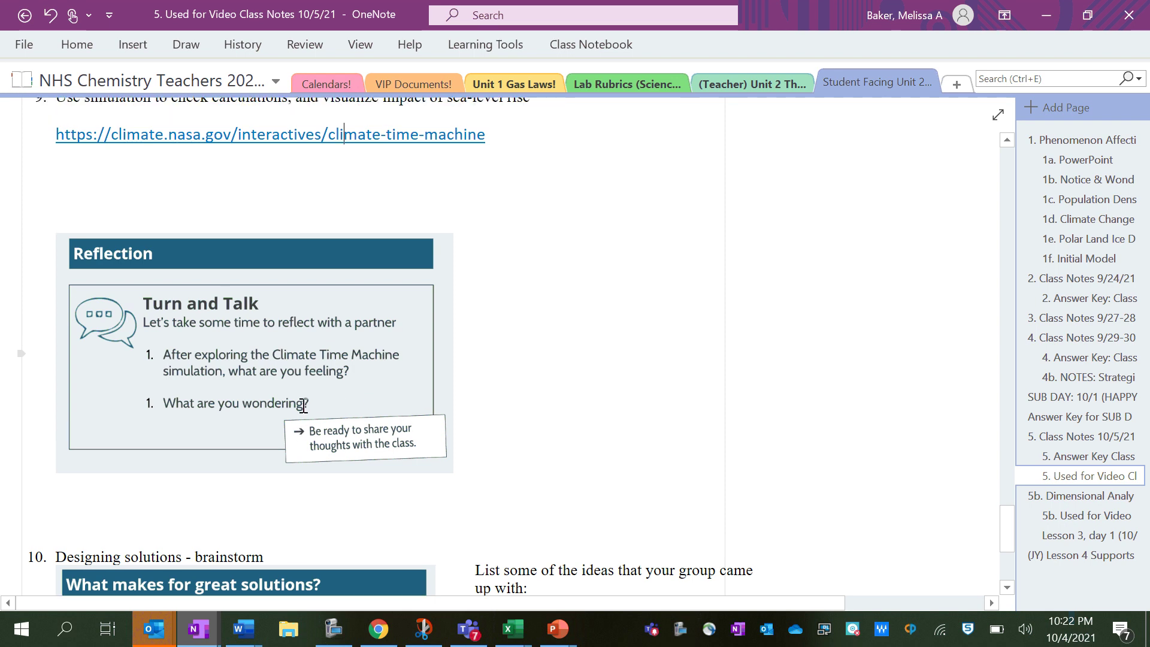
{"action": "scroll", "coordinate": [303, 405], "scroll_direction": "down", "scroll_amount": 3}
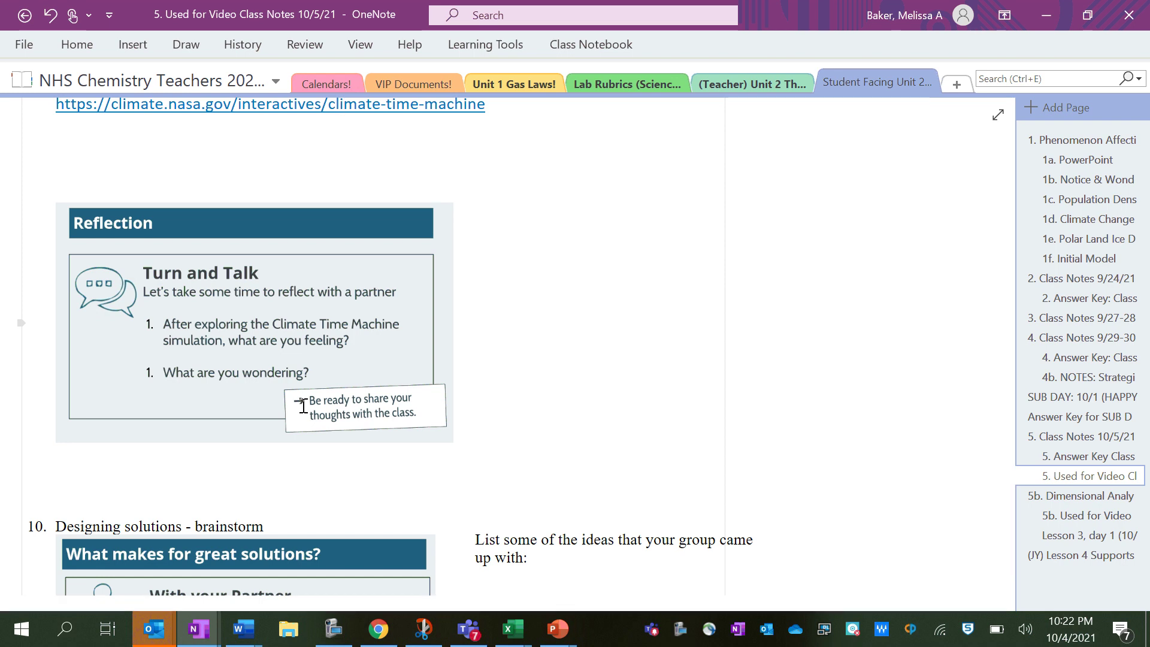
{"action": "scroll", "coordinate": [304, 405], "scroll_direction": "down", "scroll_amount": 8}
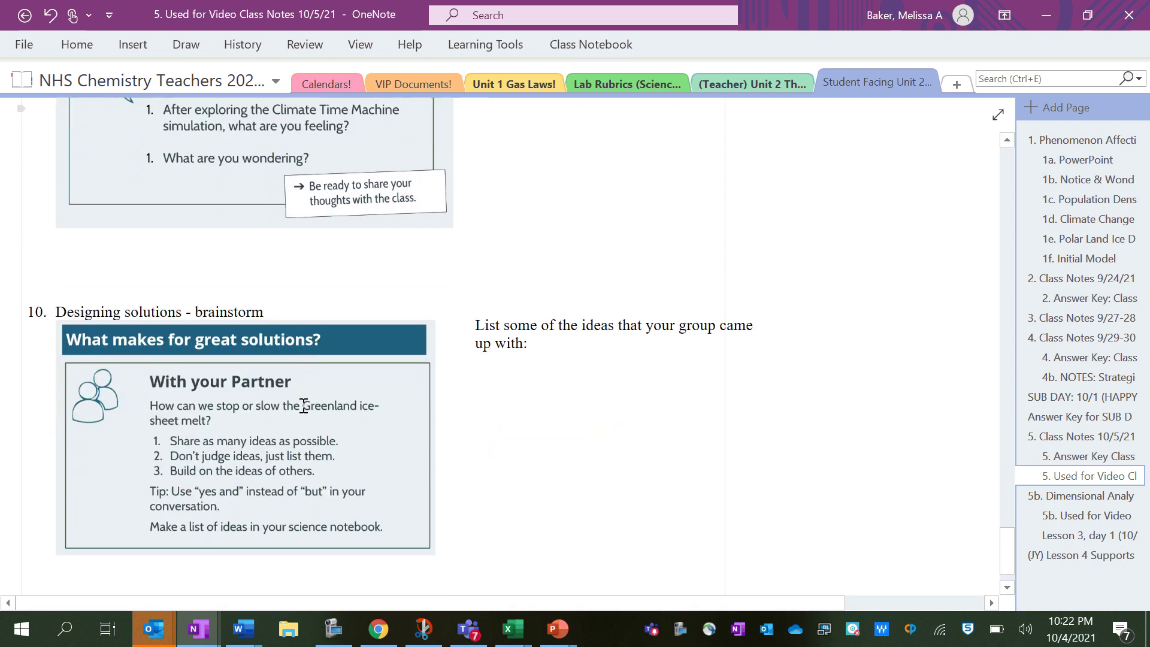
{"action": "scroll", "coordinate": [304, 405], "scroll_direction": "down", "scroll_amount": 2}
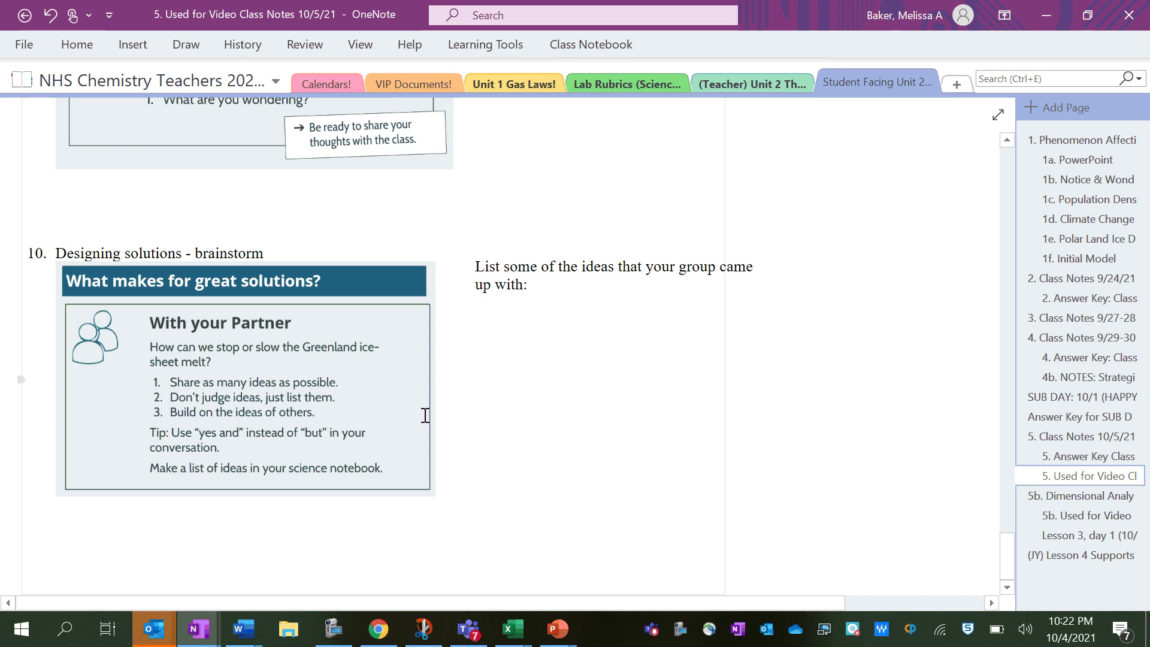
{"action": "scroll", "coordinate": [425, 414], "scroll_direction": "up", "scroll_amount": 2}
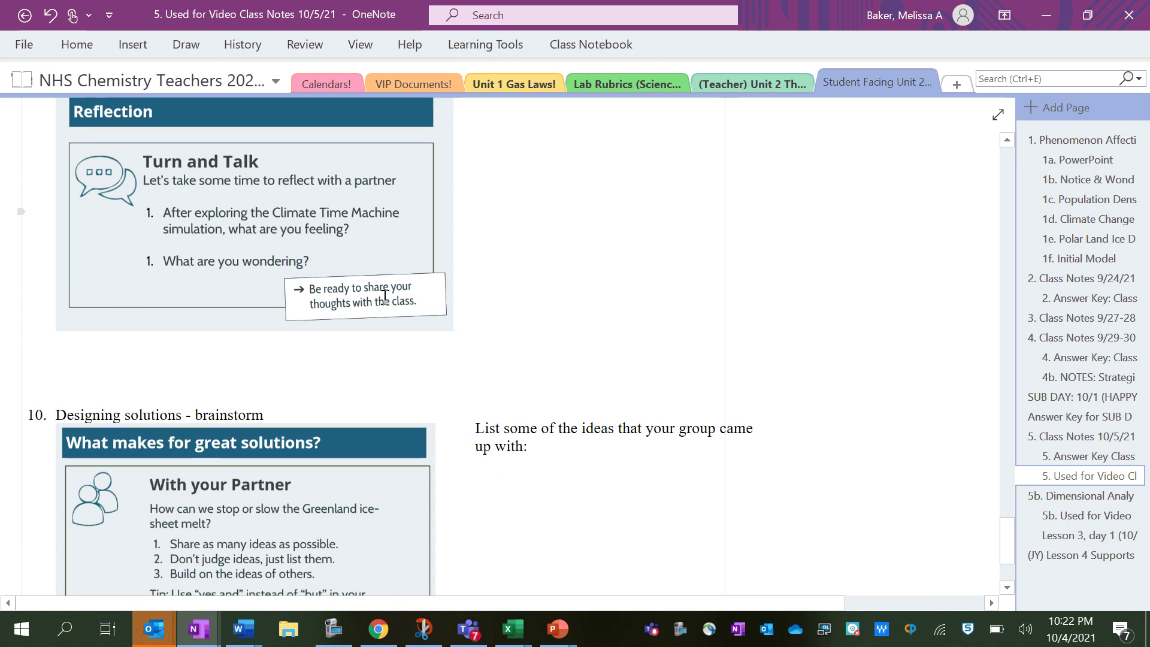
{"action": "scroll", "coordinate": [372, 343], "scroll_direction": "up", "scroll_amount": 6}
{"action": "scroll", "coordinate": [372, 343], "scroll_direction": "up", "scroll_amount": 20}
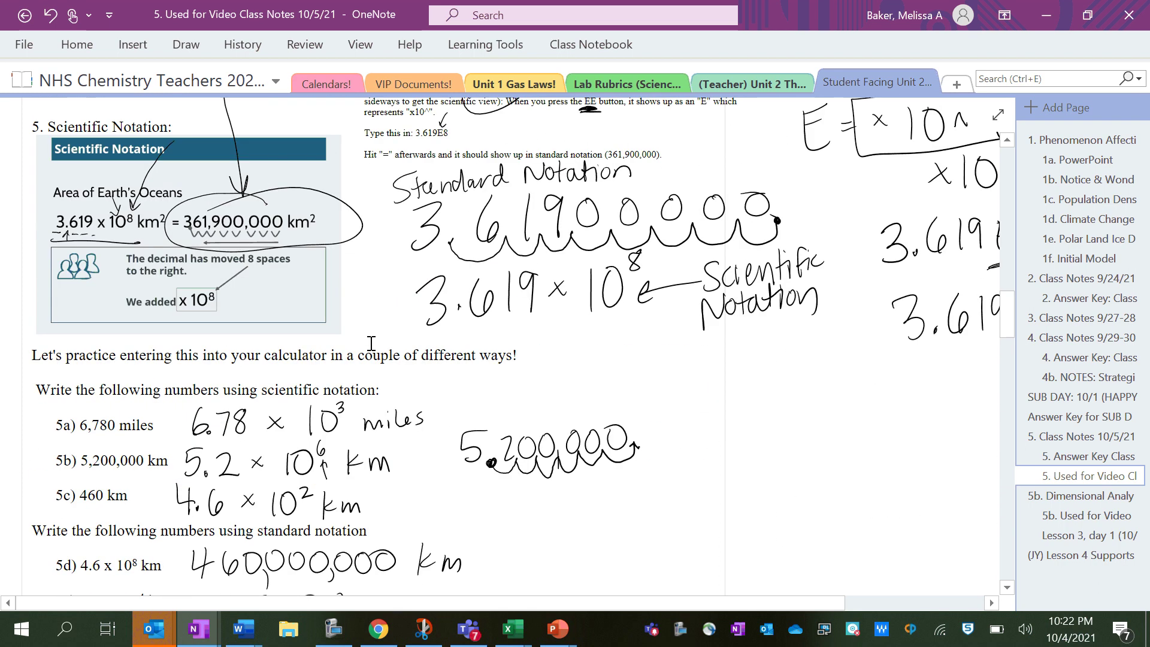
{"action": "scroll", "coordinate": [371, 343], "scroll_direction": "up", "scroll_amount": 15}
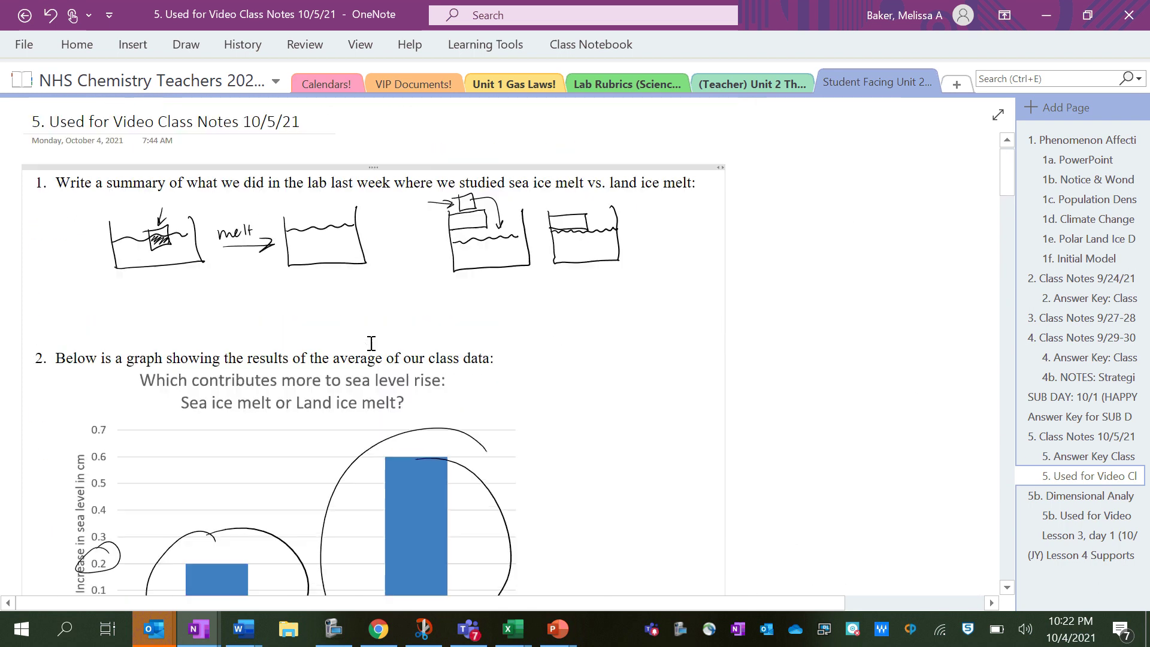